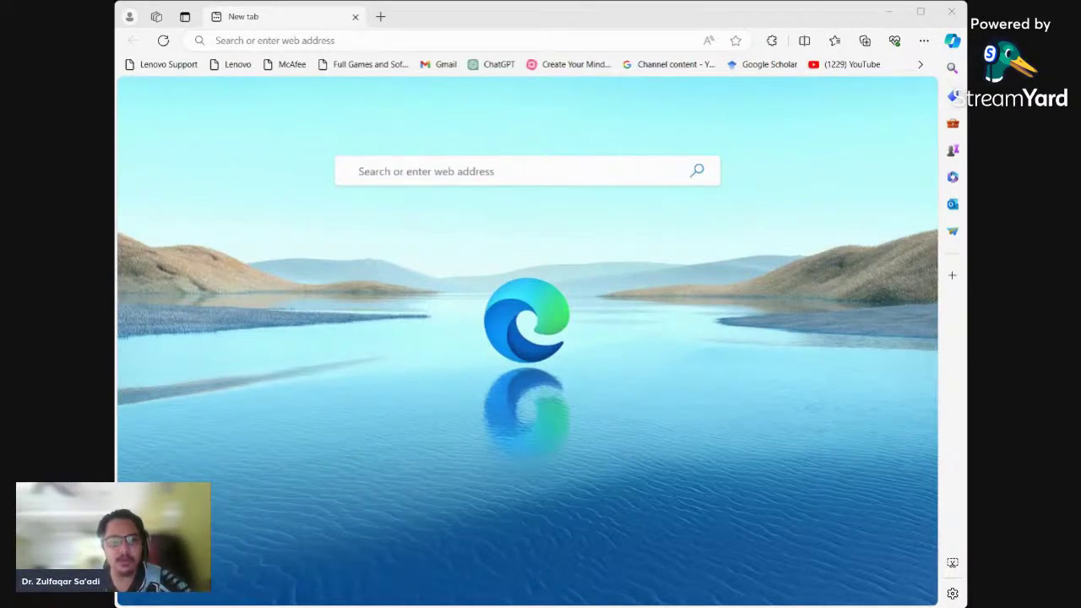
Step: Search the web for "cmipd6 download"
click(664, 292)
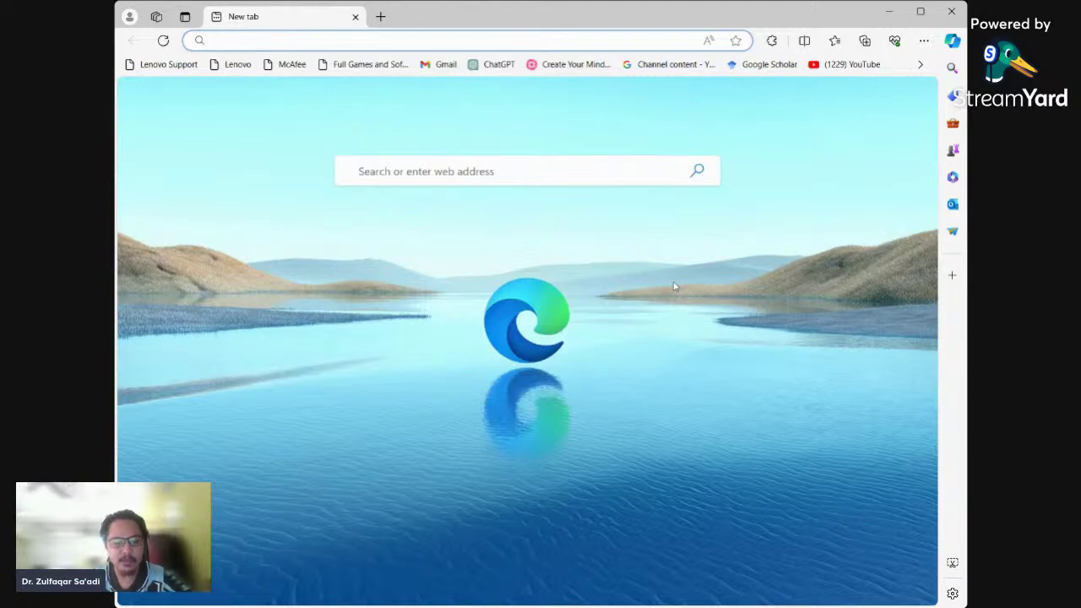
text(cmipd)
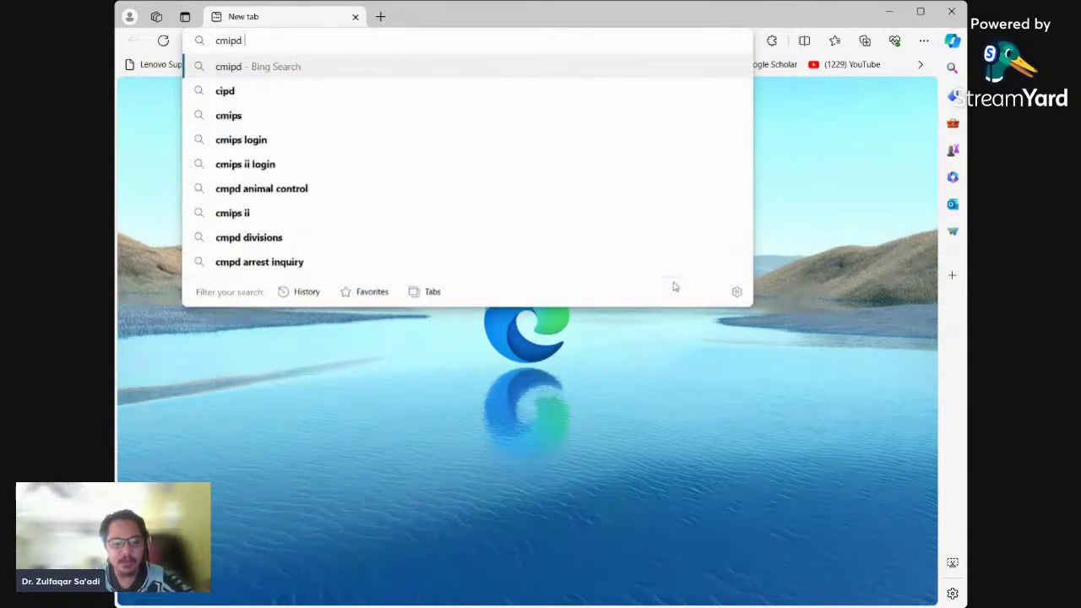
text(6 download)
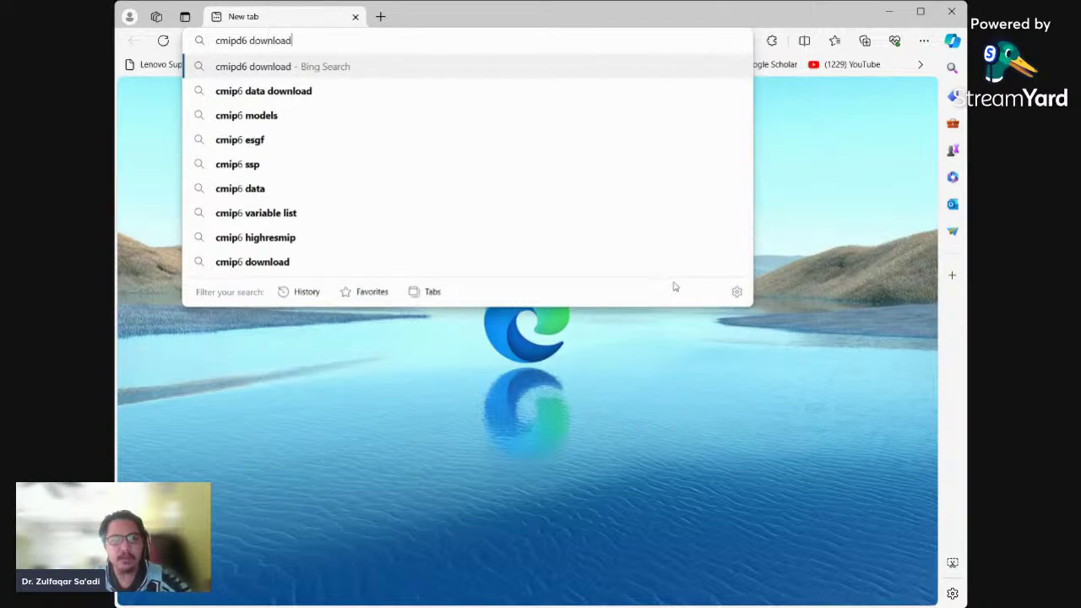
key(Return)
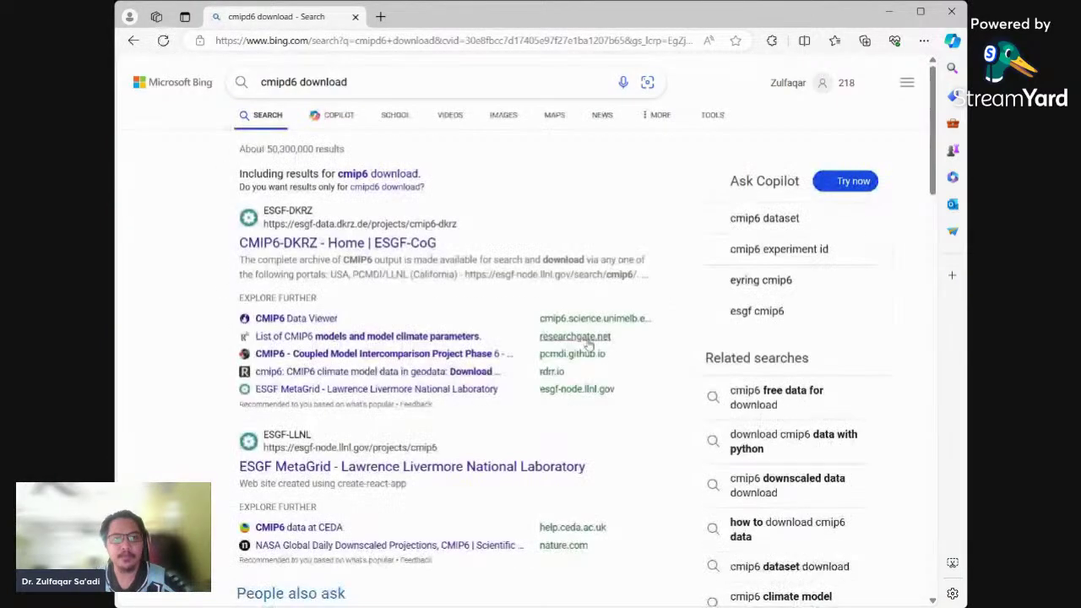
Step: Open the CMIP6-DKRZ home page from the search results and go to its CMIP6 Search Interface
click(302, 243)
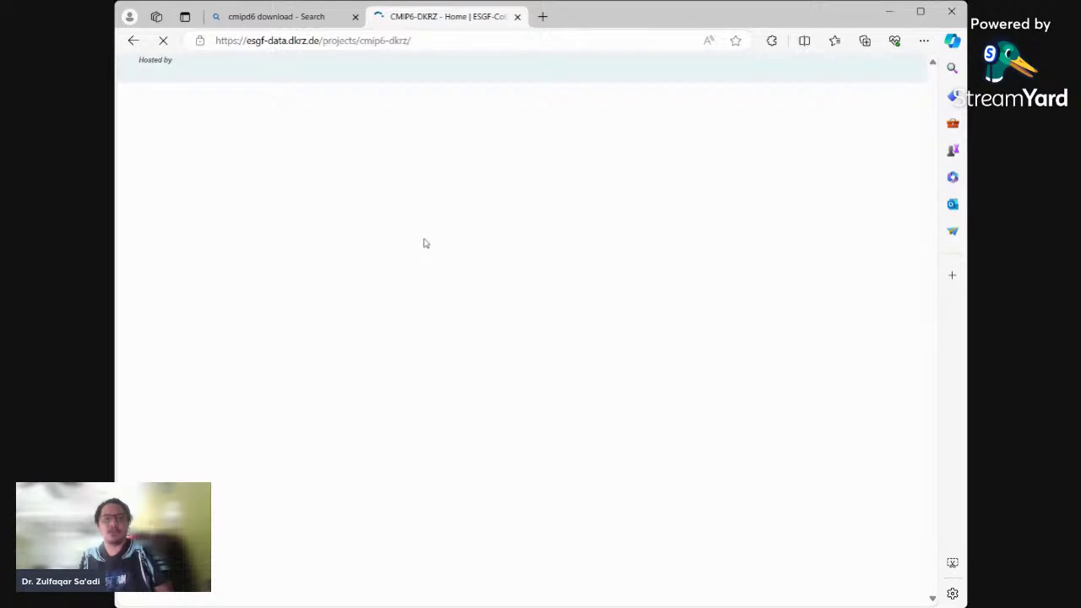
scroll(412, 296, down, 2)
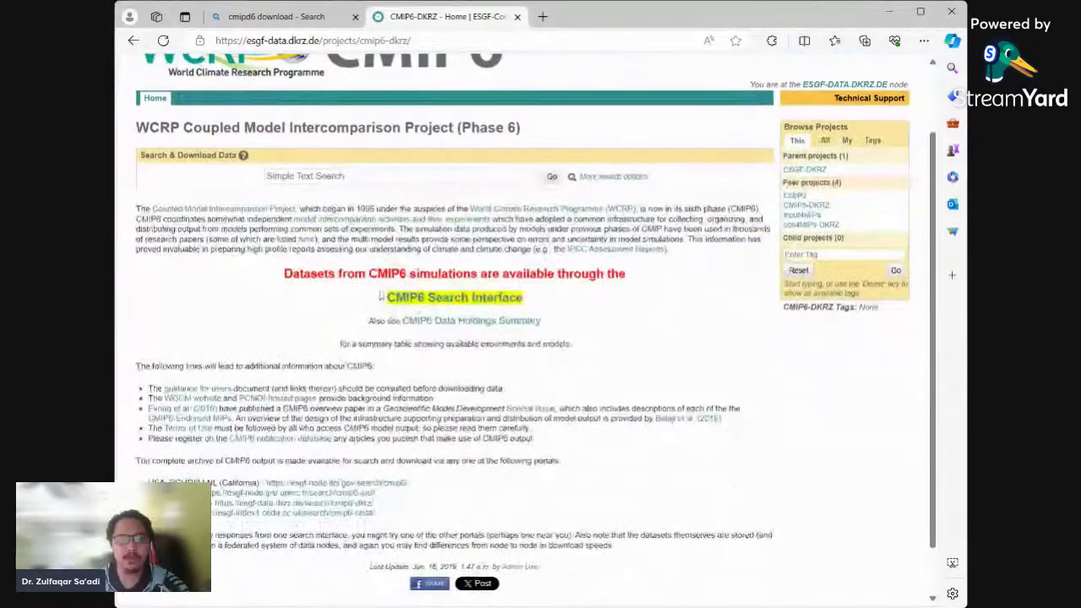
click(471, 306)
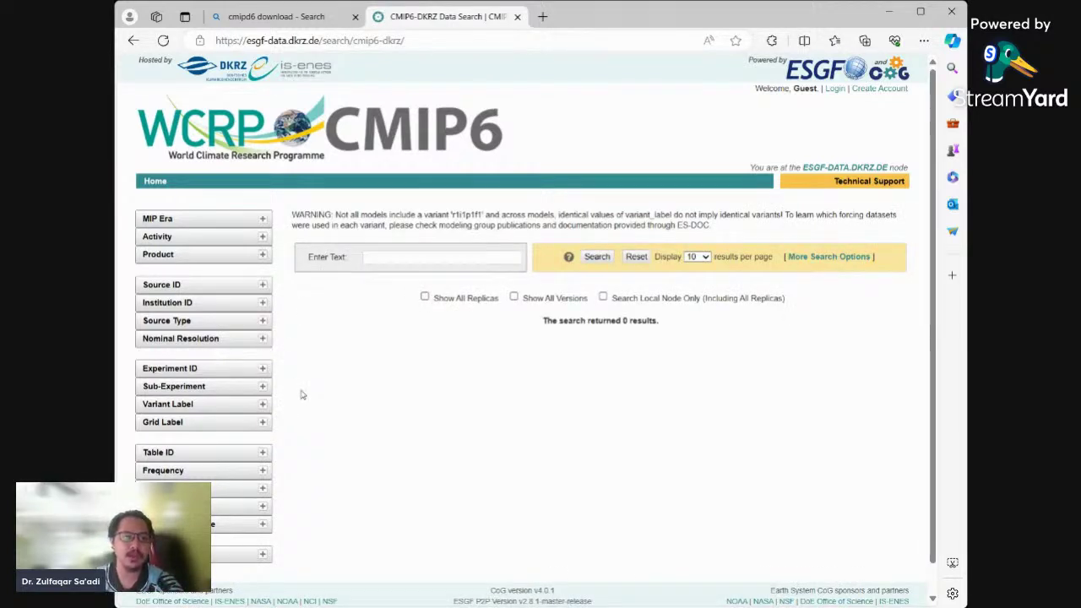
Step: Expand the Variable filter and select the variable pr
scroll(300, 394, down, 1)
scroll(368, 422, up, 1)
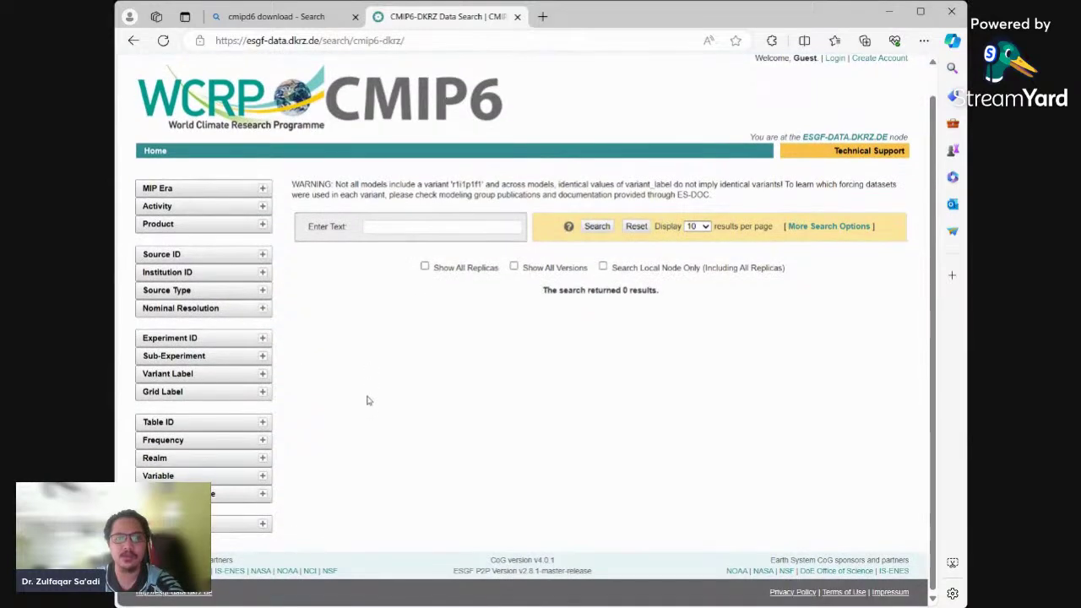
scroll(342, 335, down, 1)
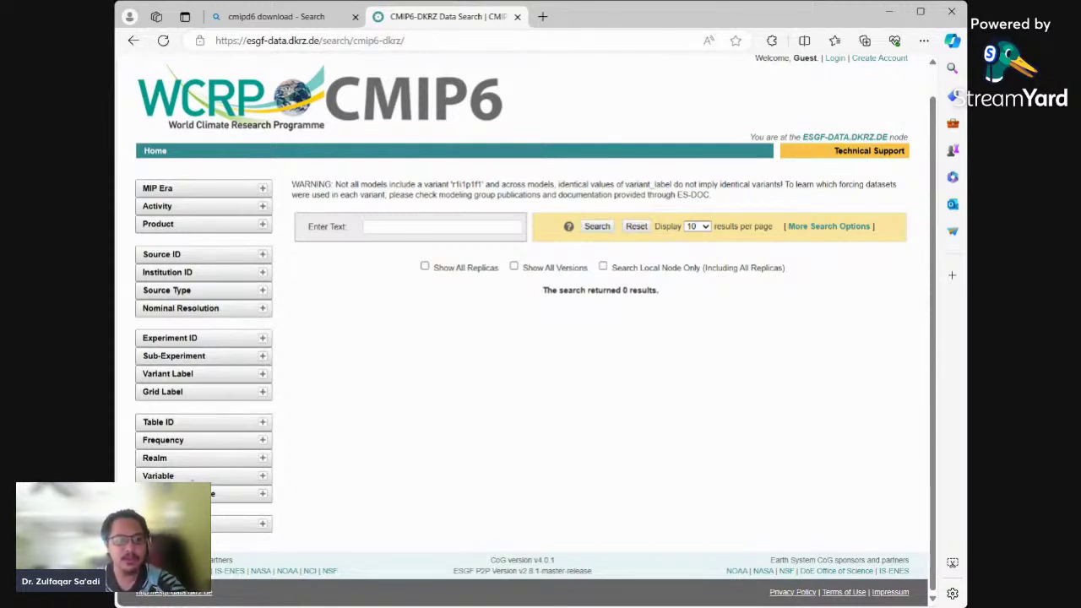
click(262, 475)
scroll(335, 487, down, 2)
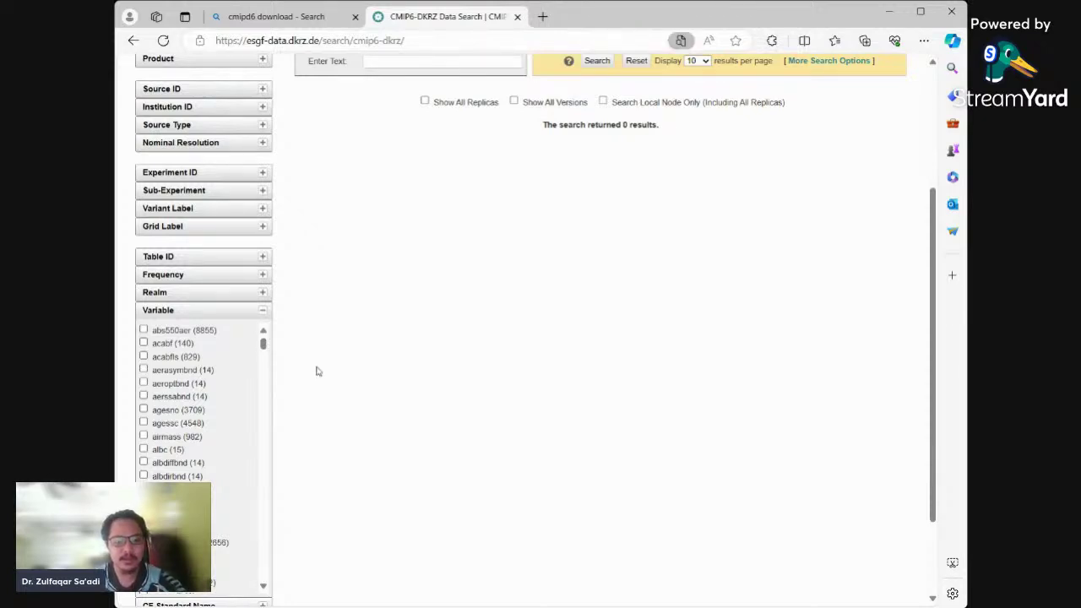
drag(263, 346, 271, 486)
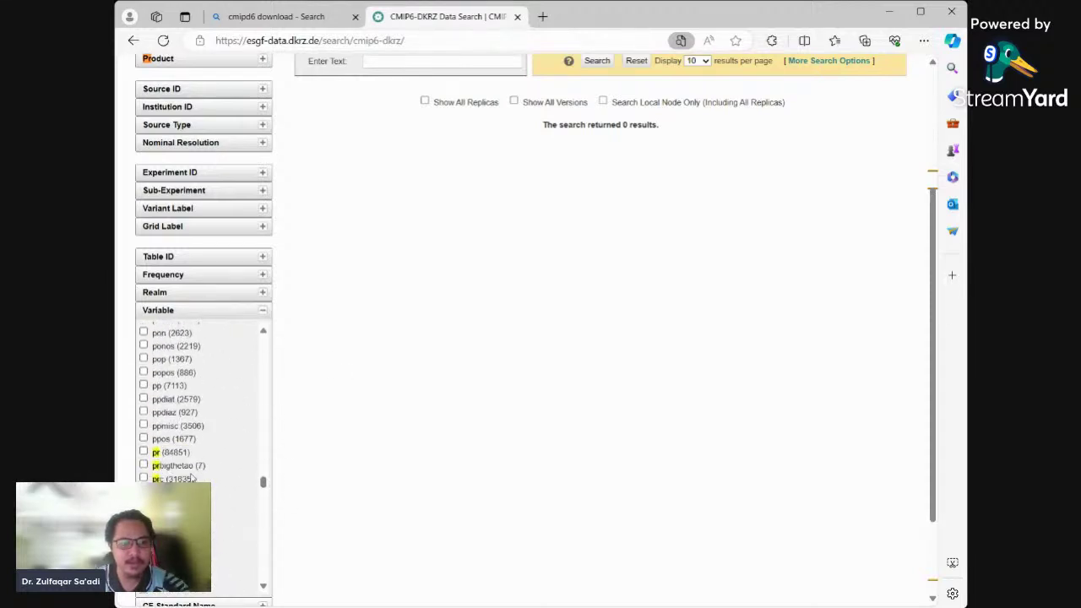
click(144, 452)
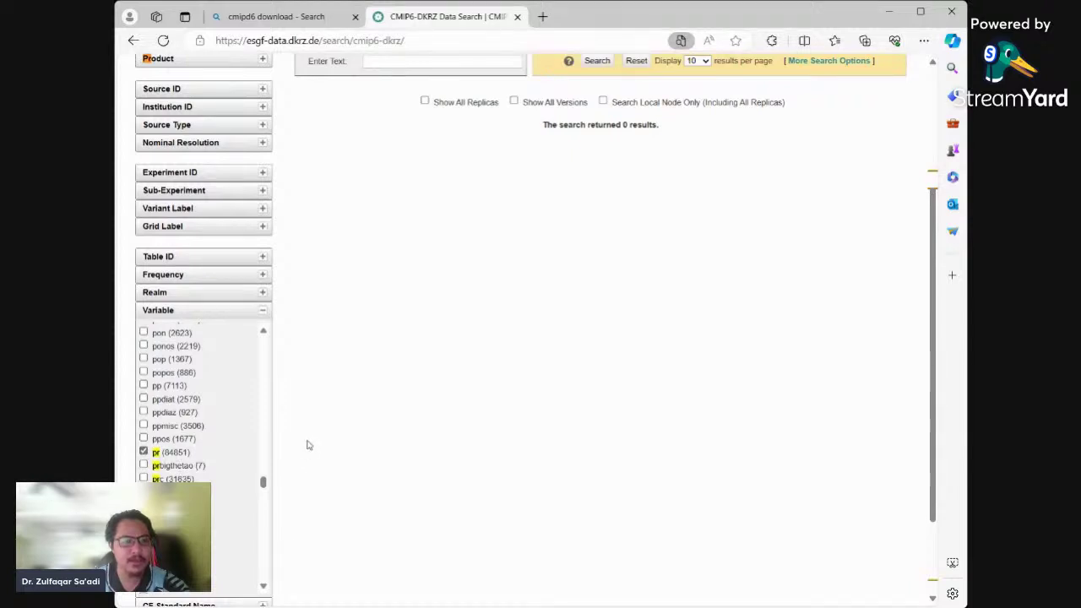
Step: Expand the Frequency filter and select mon for monthly data
click(262, 293)
click(261, 295)
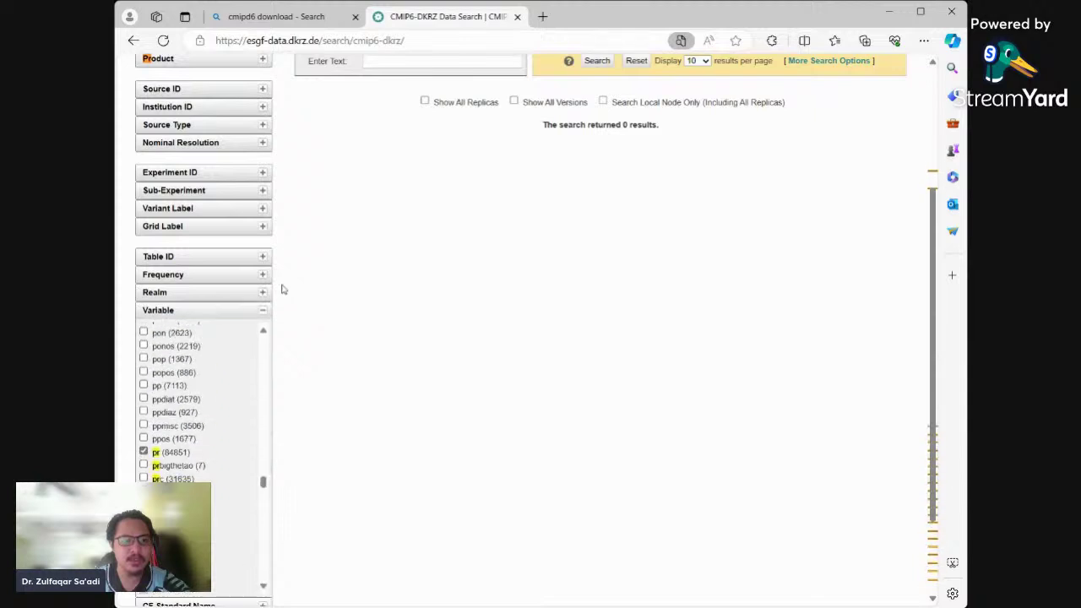
click(264, 276)
scroll(241, 369, down, 1)
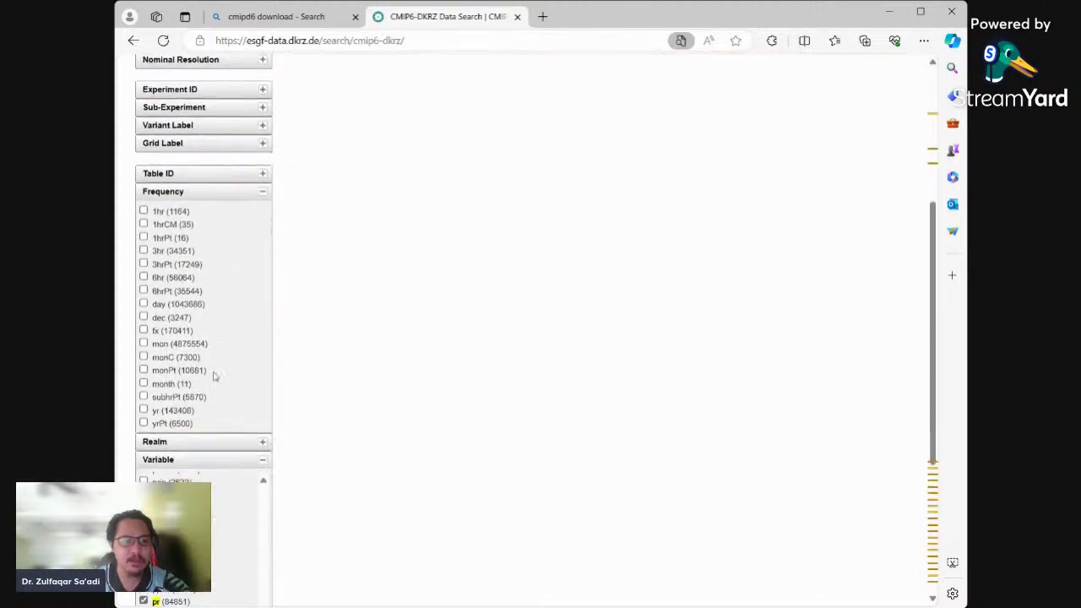
click(144, 344)
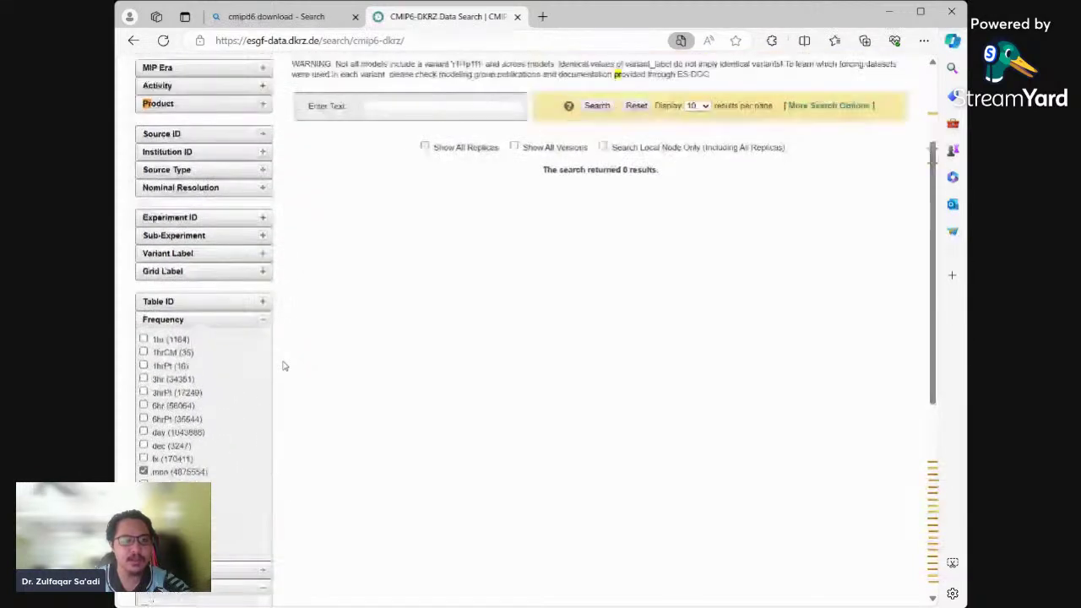
click(262, 339)
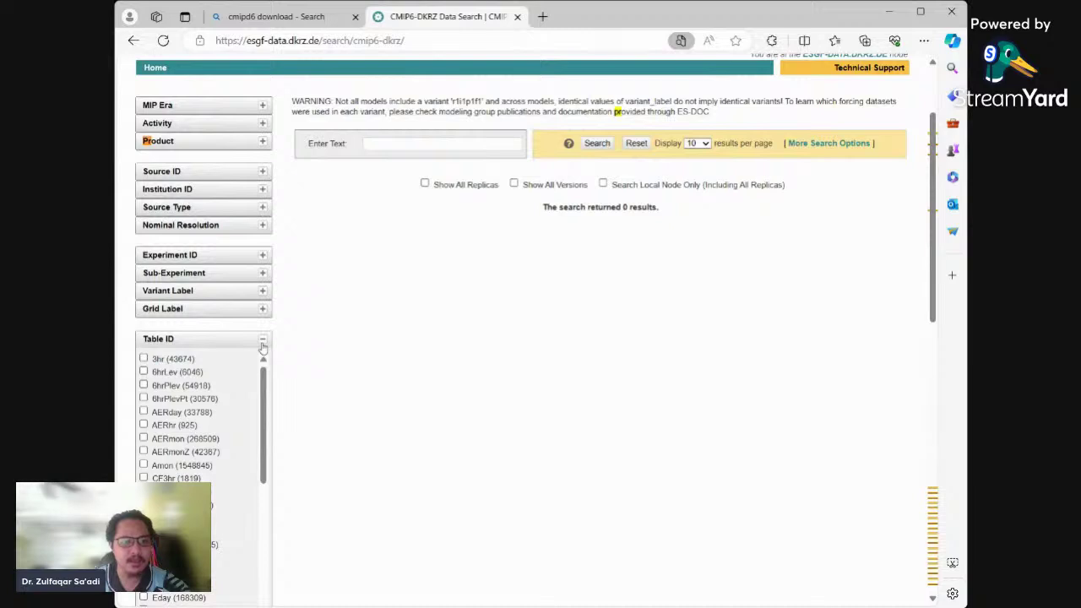
click(262, 342)
click(264, 310)
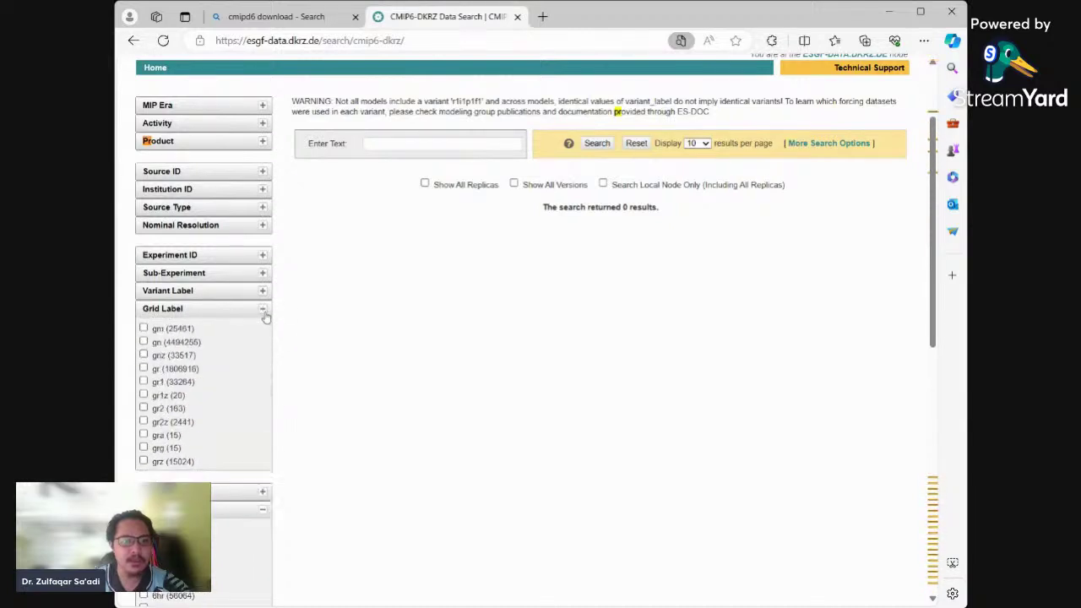
click(263, 310)
Step: Find r1i1p1 among the Variant Label filter options and select the variant r1i1p1f1
click(263, 290)
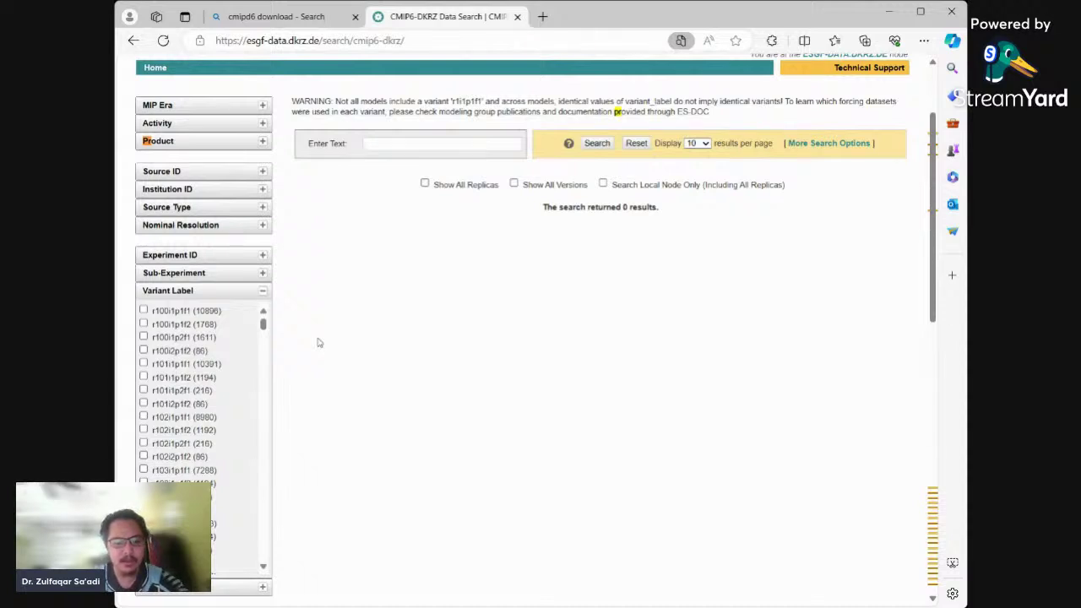
text(r1)
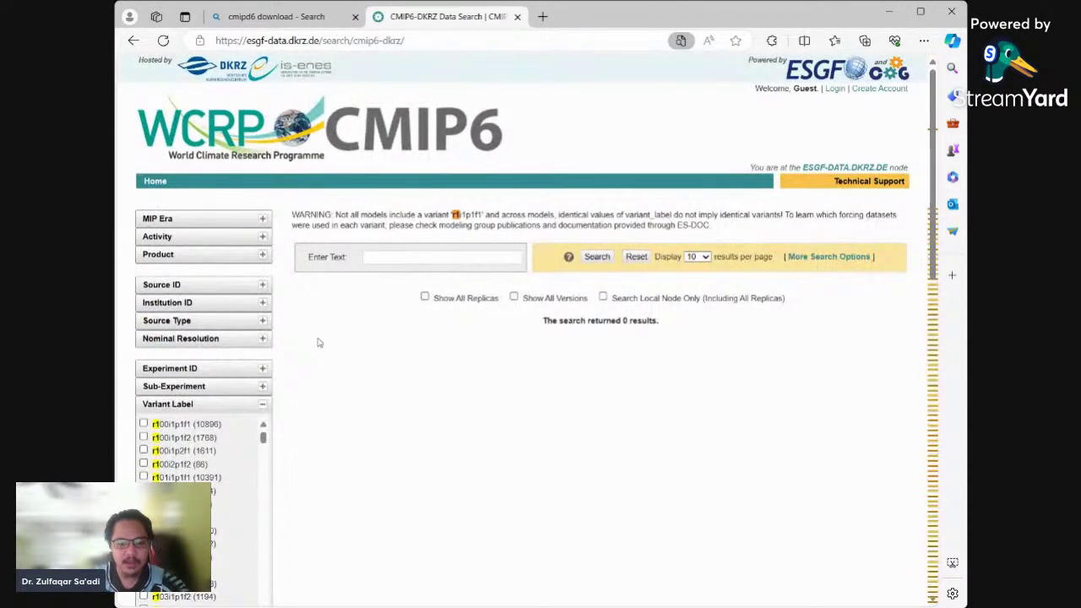
text(i1p1)
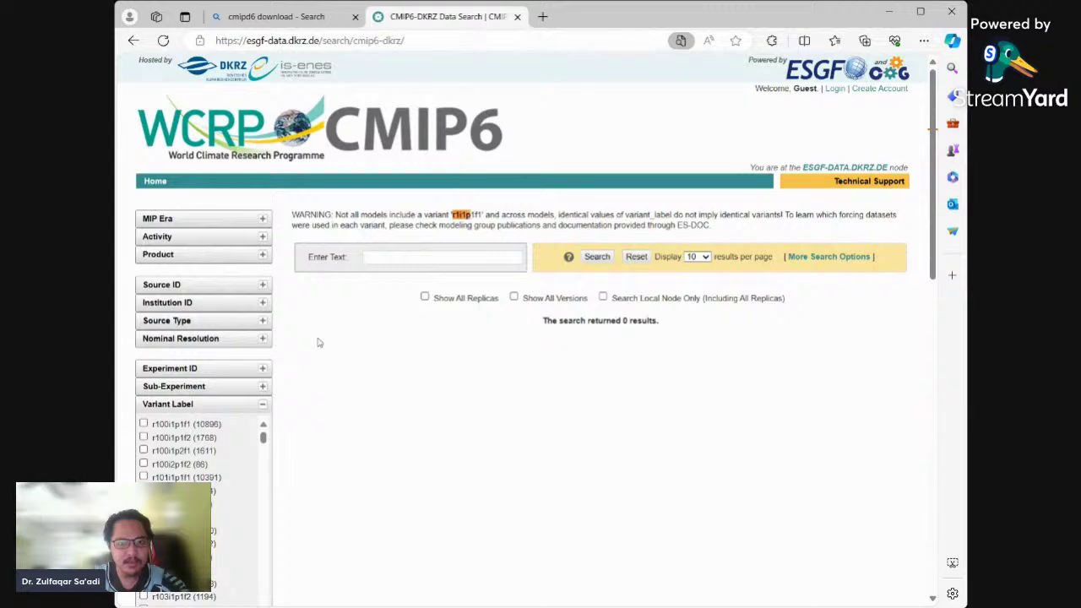
scroll(319, 371, down, 2)
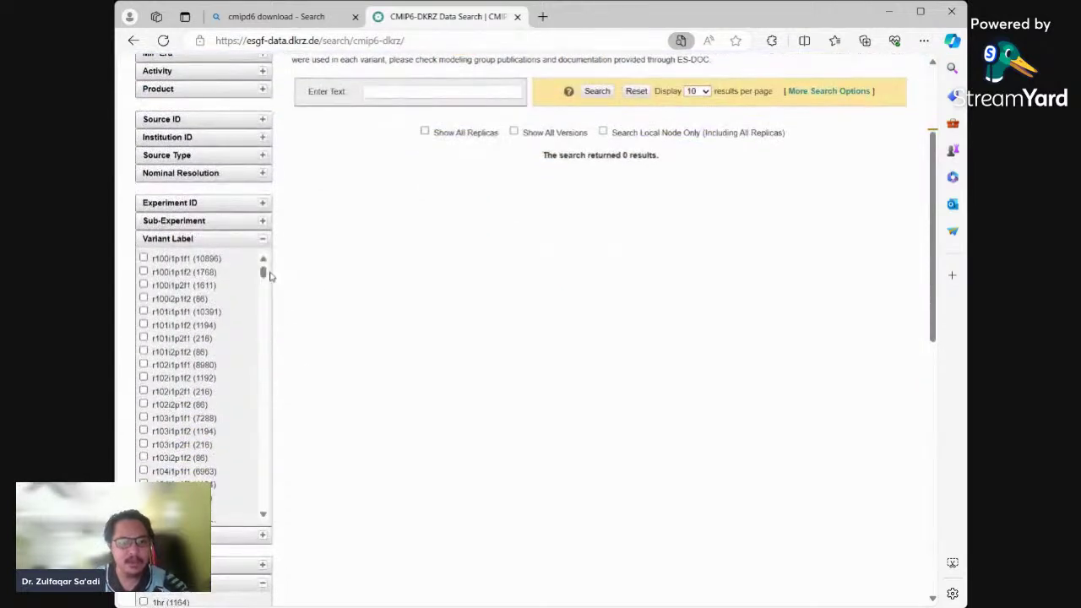
drag(266, 278, 232, 355)
scroll(228, 350, up, 4)
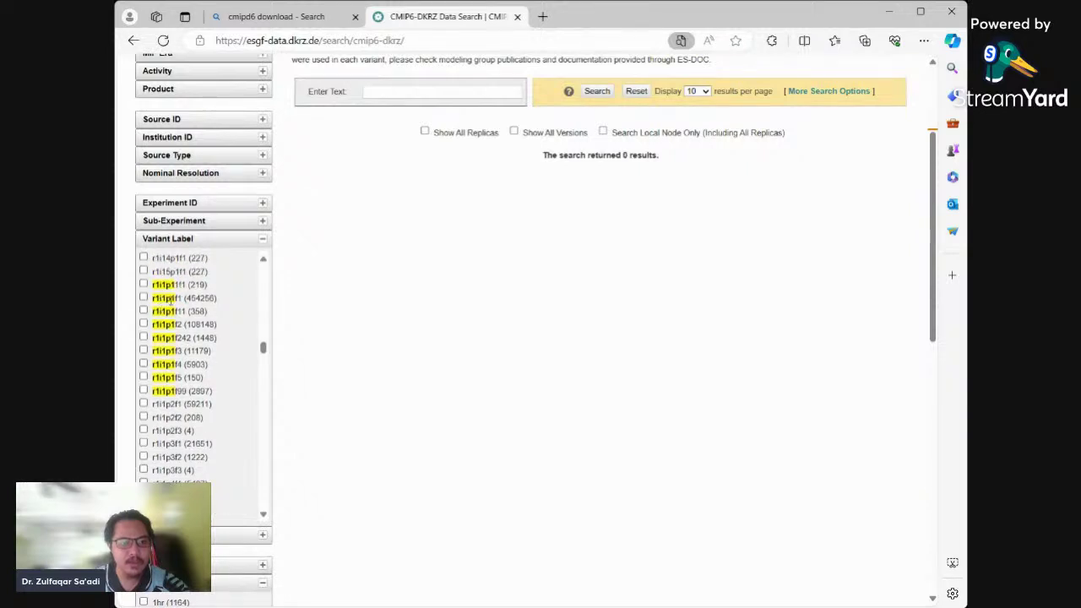
click(143, 297)
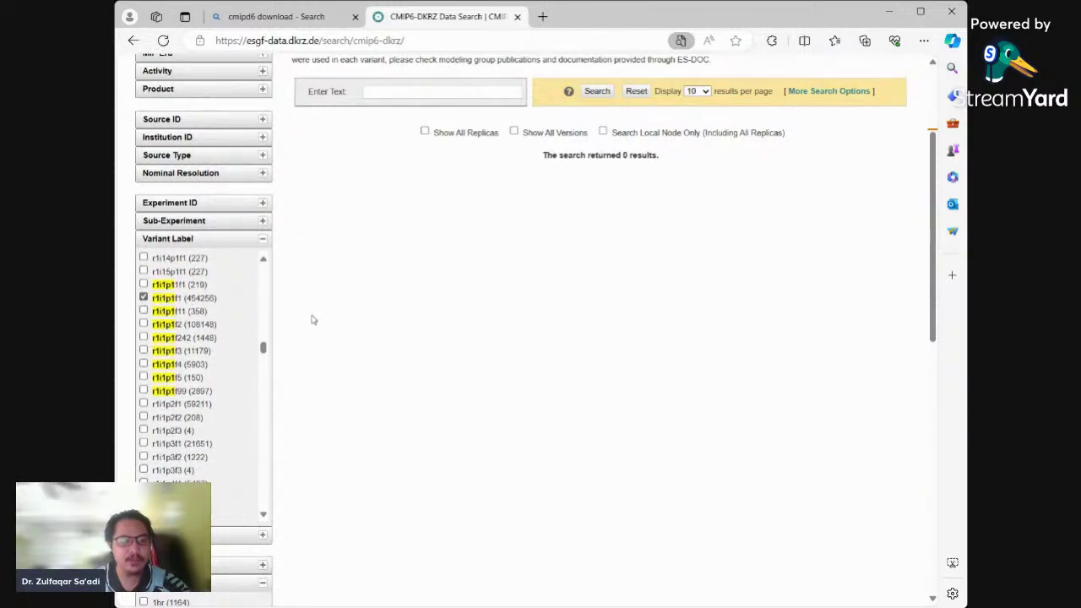
Step: Highlight the full warning about model variants above the search box to read it
scroll(330, 343, up, 1)
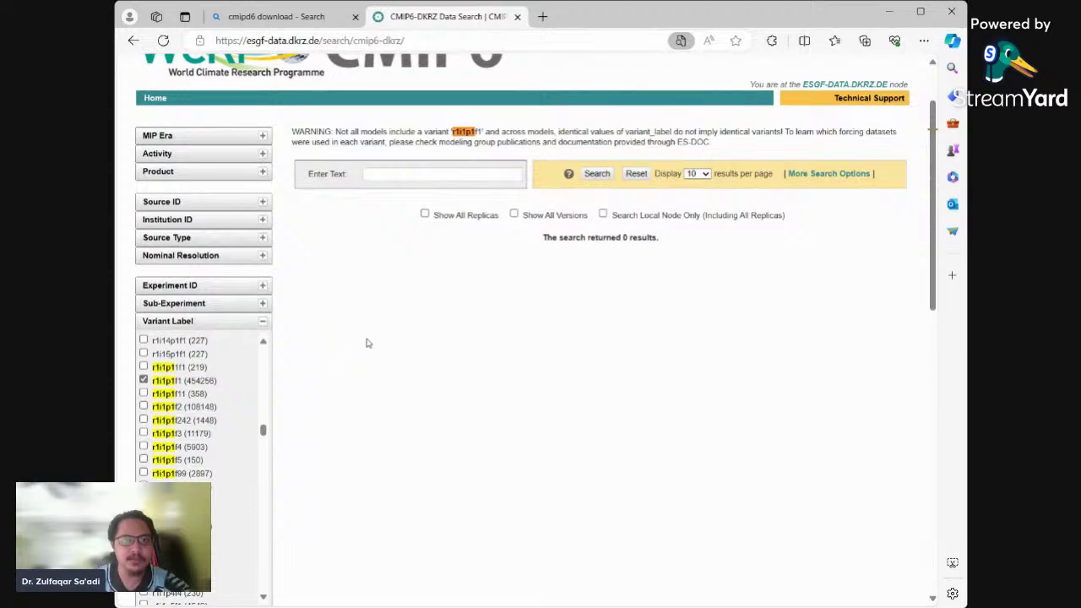
scroll(363, 355, up, 1)
drag(292, 215, 716, 226)
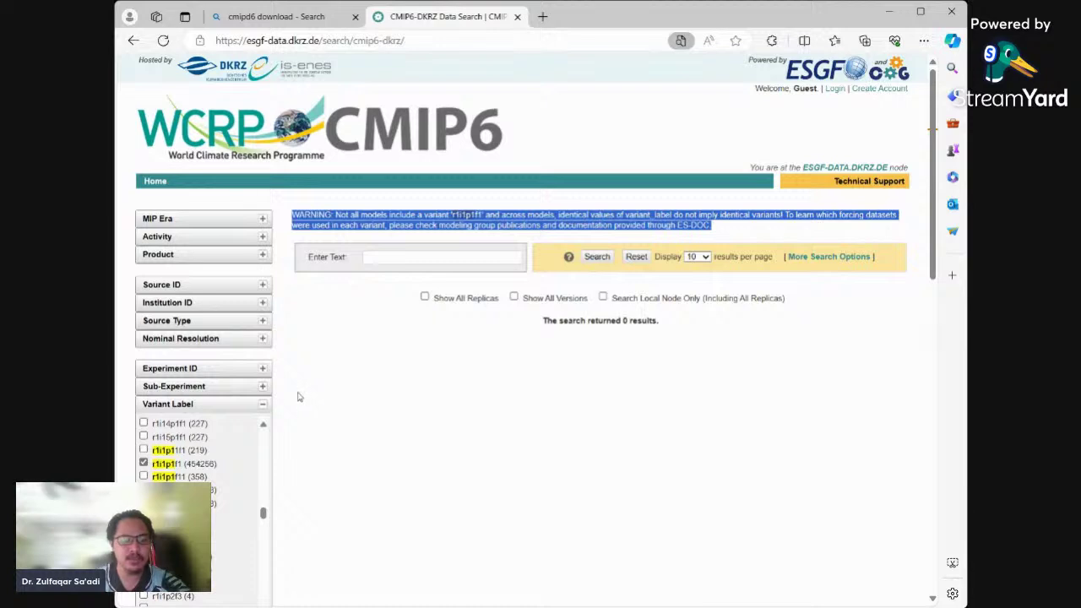
Step: Find and select the experiments historical and ssp585 in the Experiment ID filter
click(263, 388)
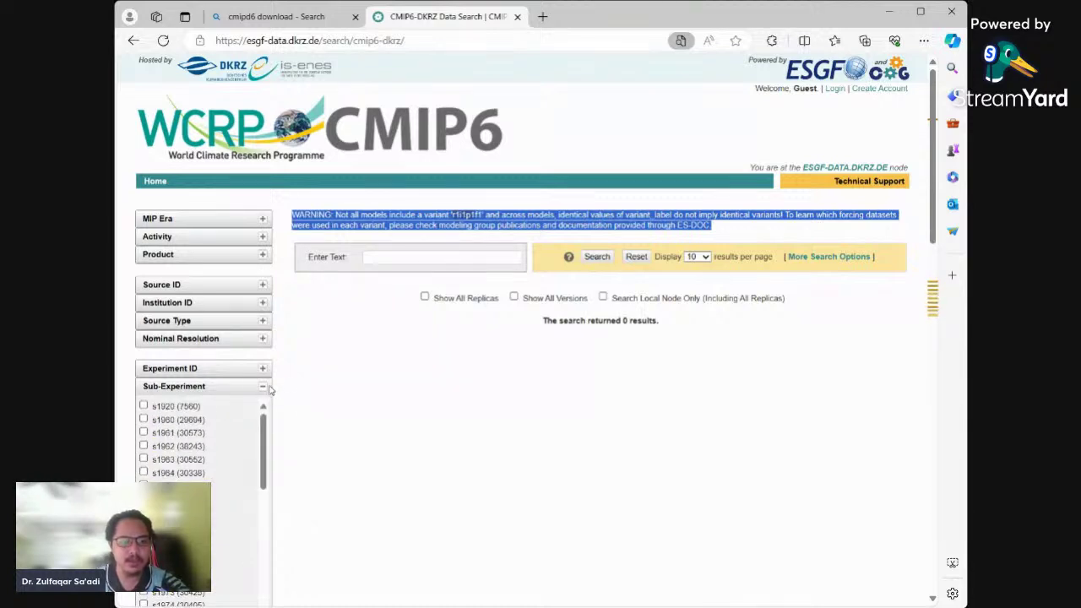
click(263, 388)
click(262, 369)
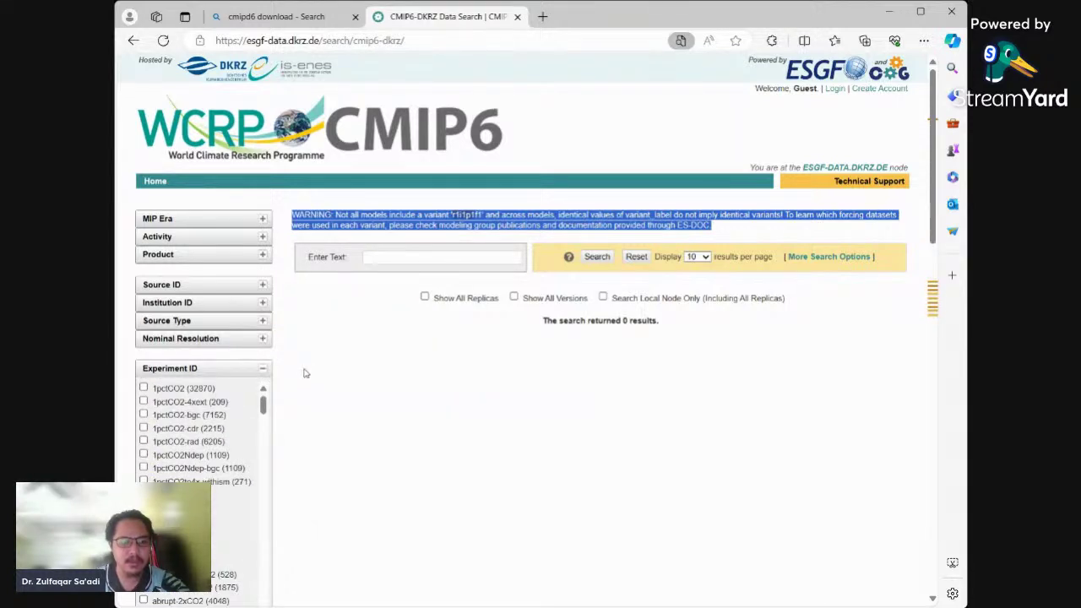
scroll(265, 372, down, 2)
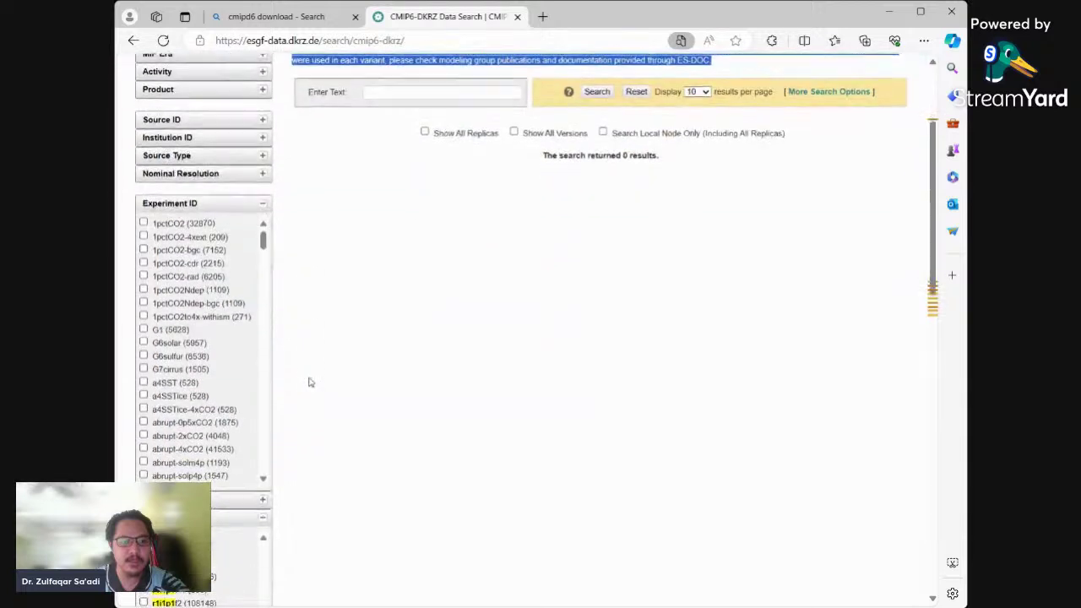
scroll(306, 379, up, 1)
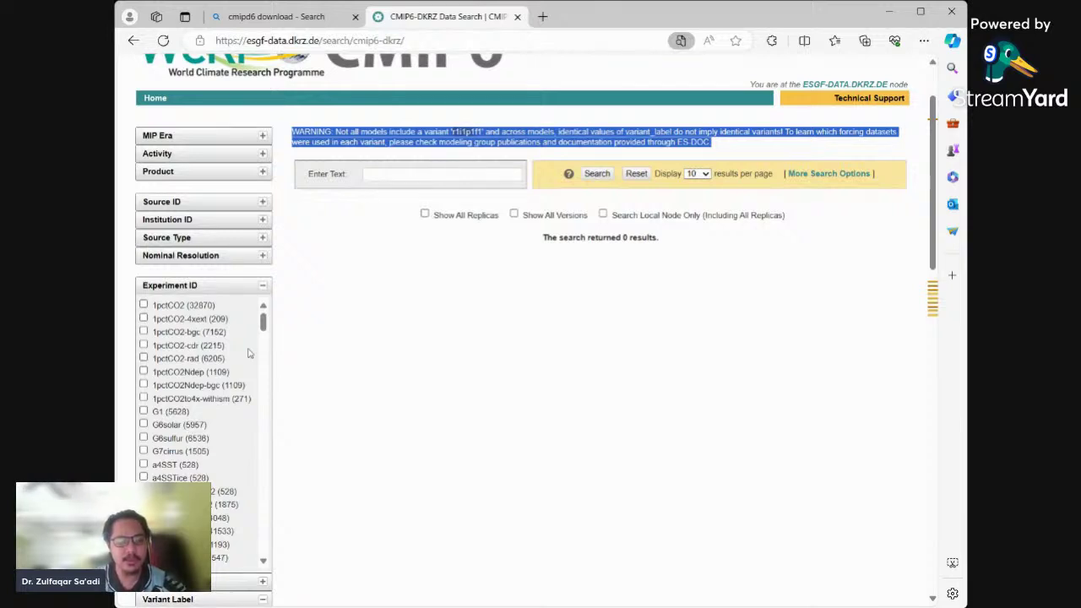
key(ctrl+f)
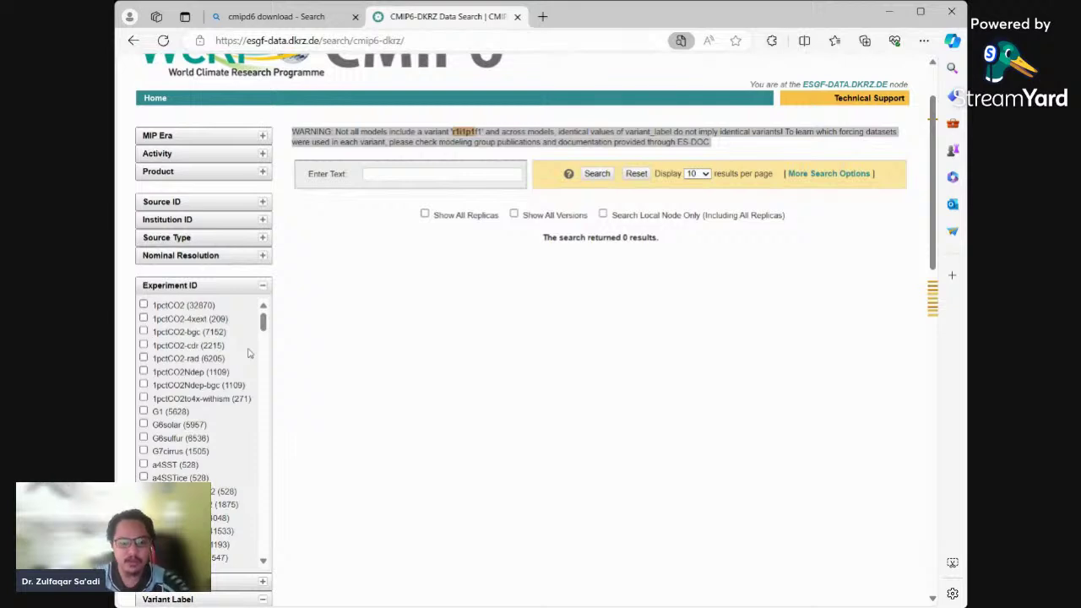
text(historical)
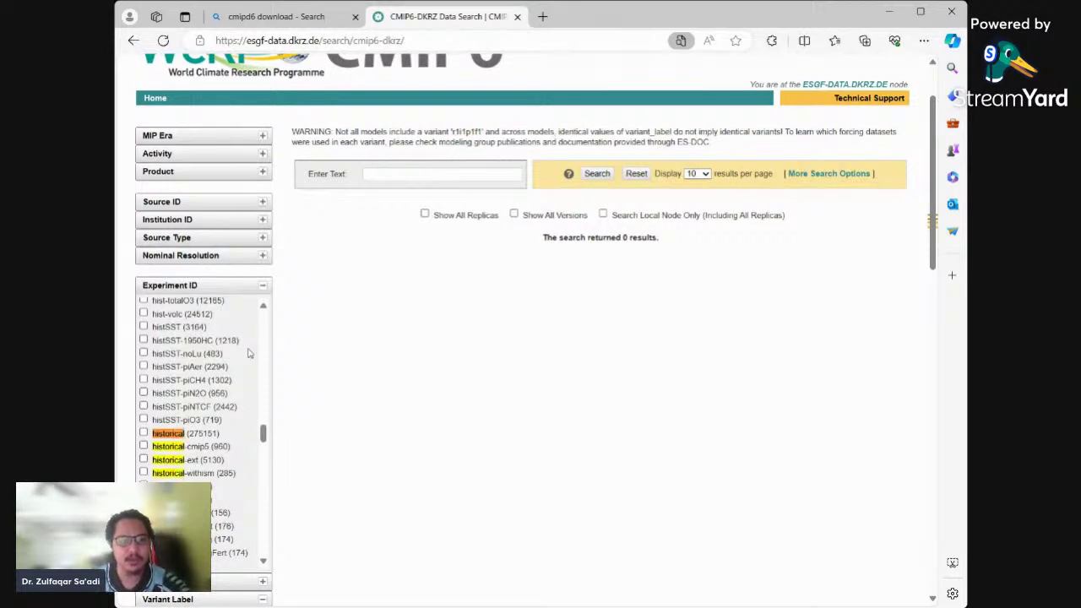
click(143, 432)
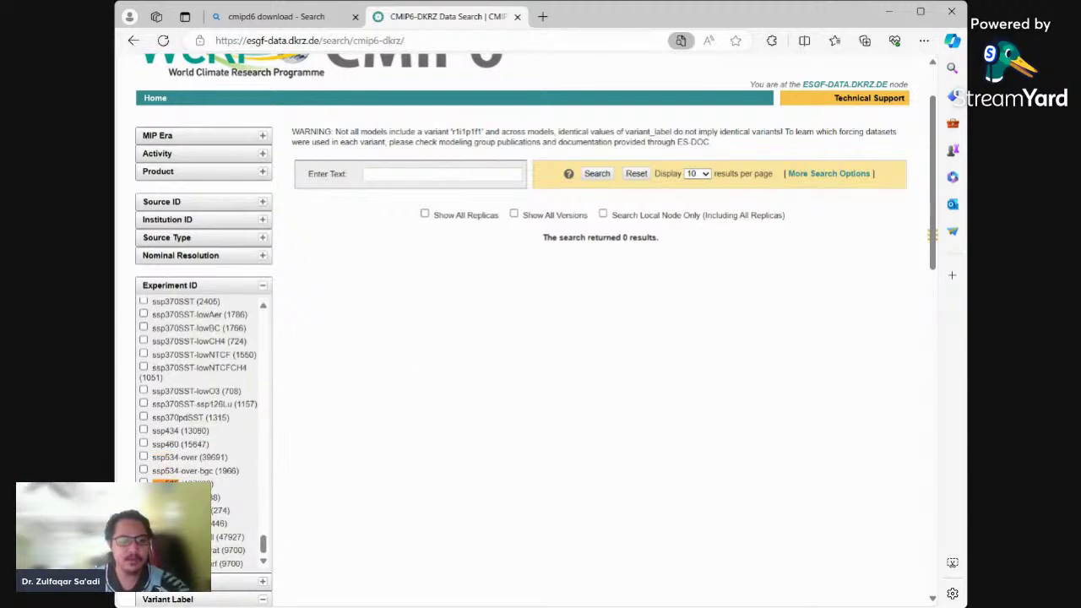
click(144, 482)
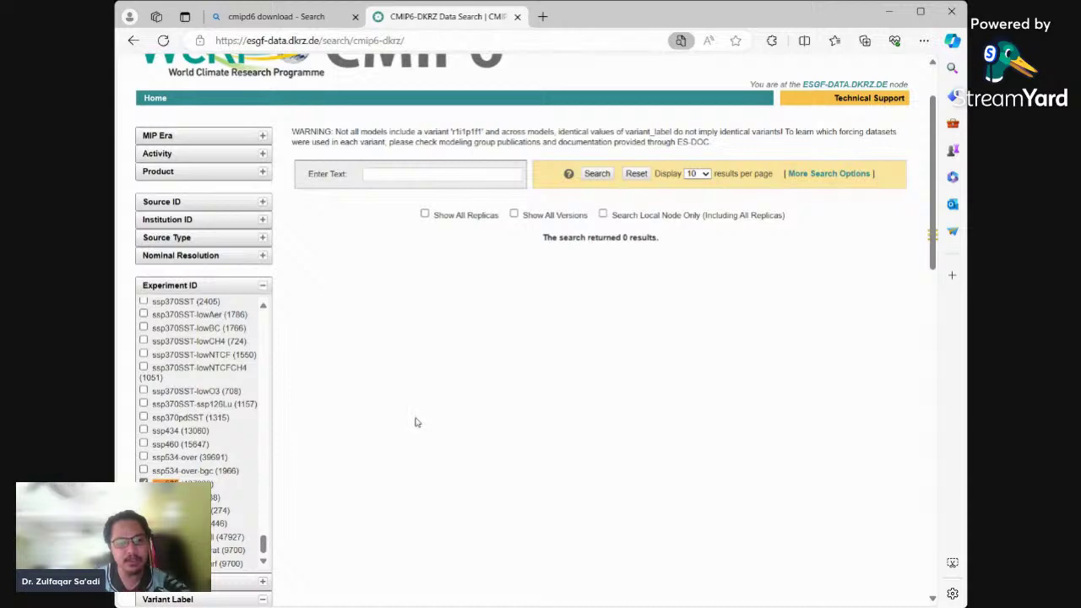
Step: Expand the Nominal Resolution filter and select 100 km
scroll(372, 366, up, 2)
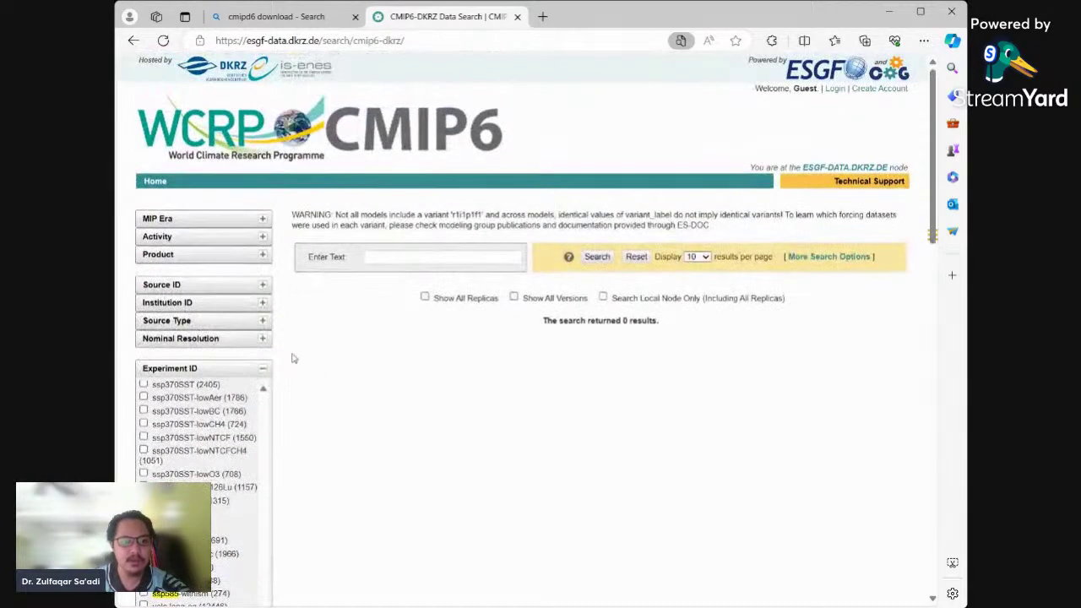
click(264, 339)
scroll(318, 360, down, 2)
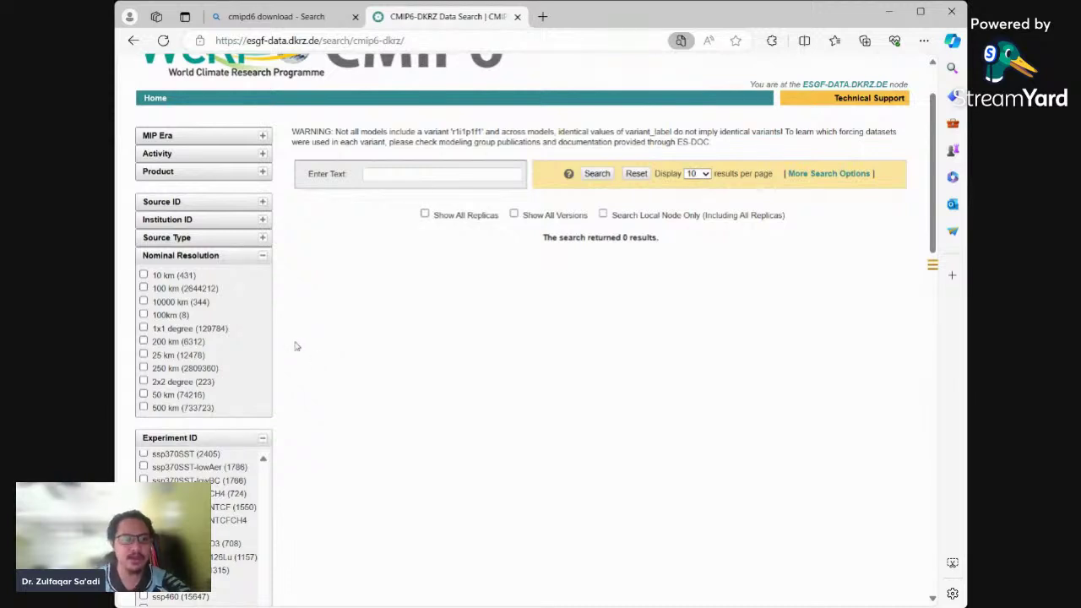
click(144, 288)
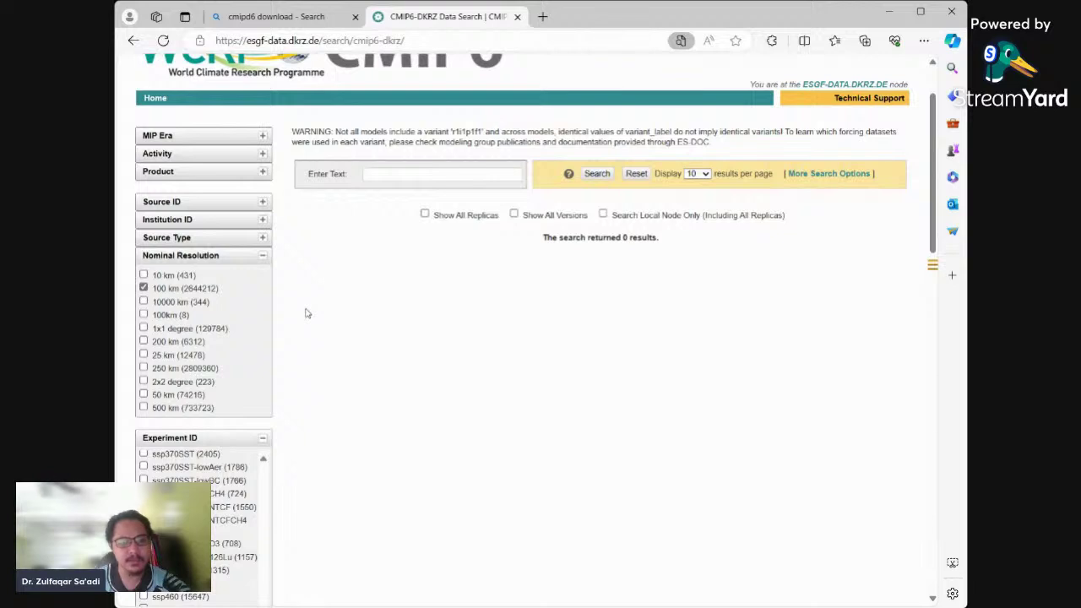
click(143, 288)
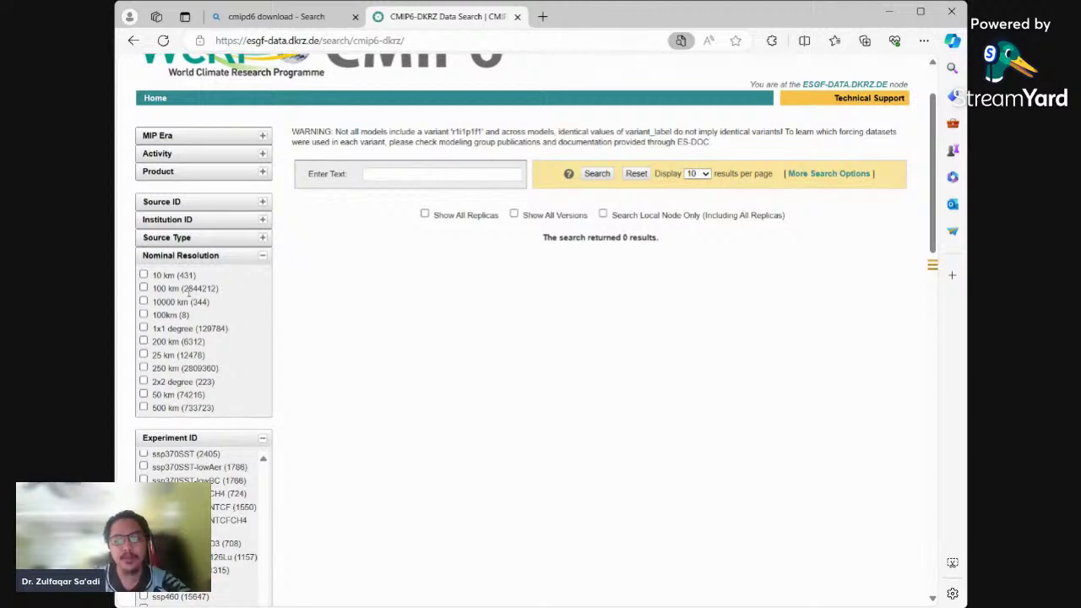
click(143, 288)
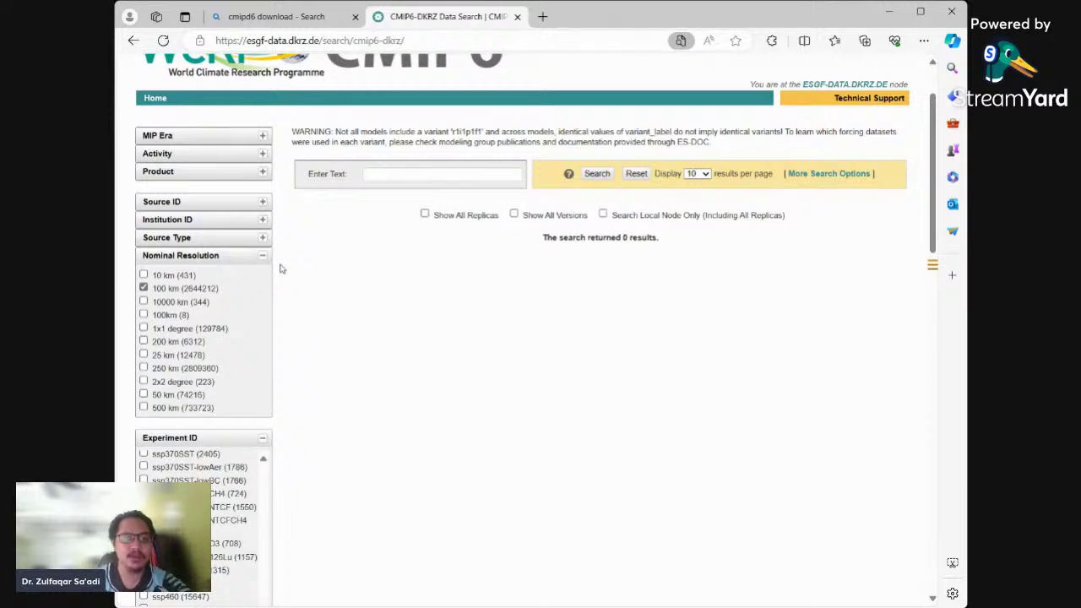
Step: Expand the Source Type filter and select AOGCM
click(262, 239)
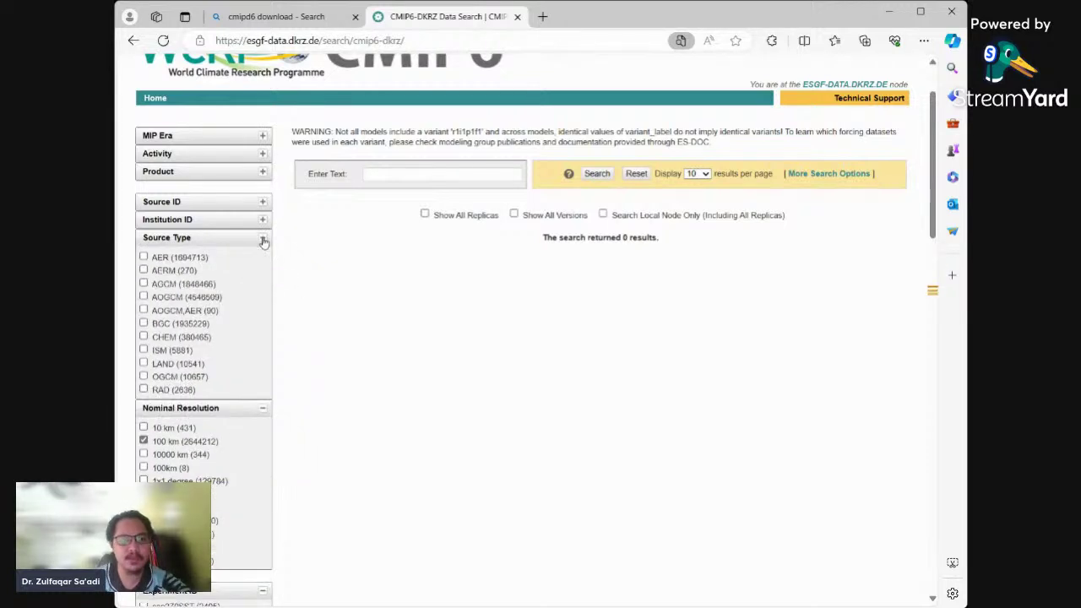
click(144, 299)
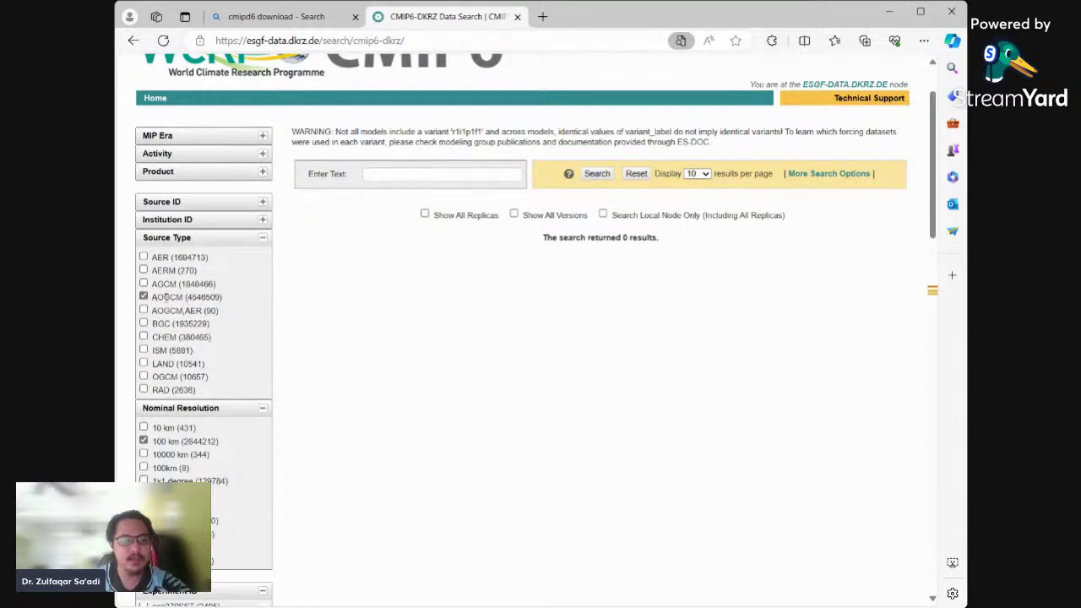
Step: Copy the term AOGCM, search the web for it separately, skim the results and return to the CMIP6 search page
drag(153, 297, 184, 297)
key(ctrl+c)
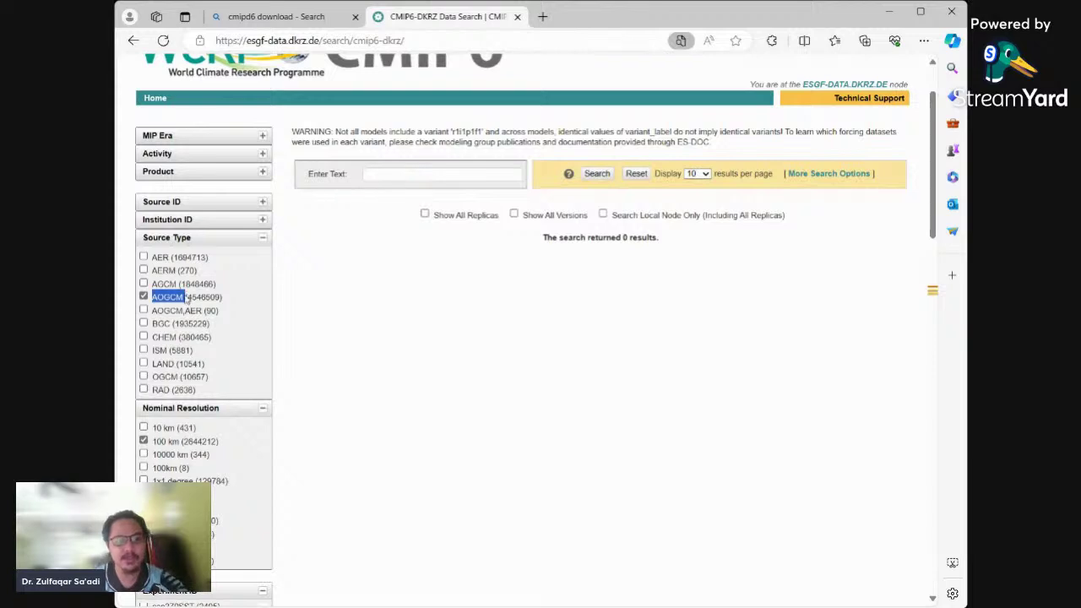
click(542, 17)
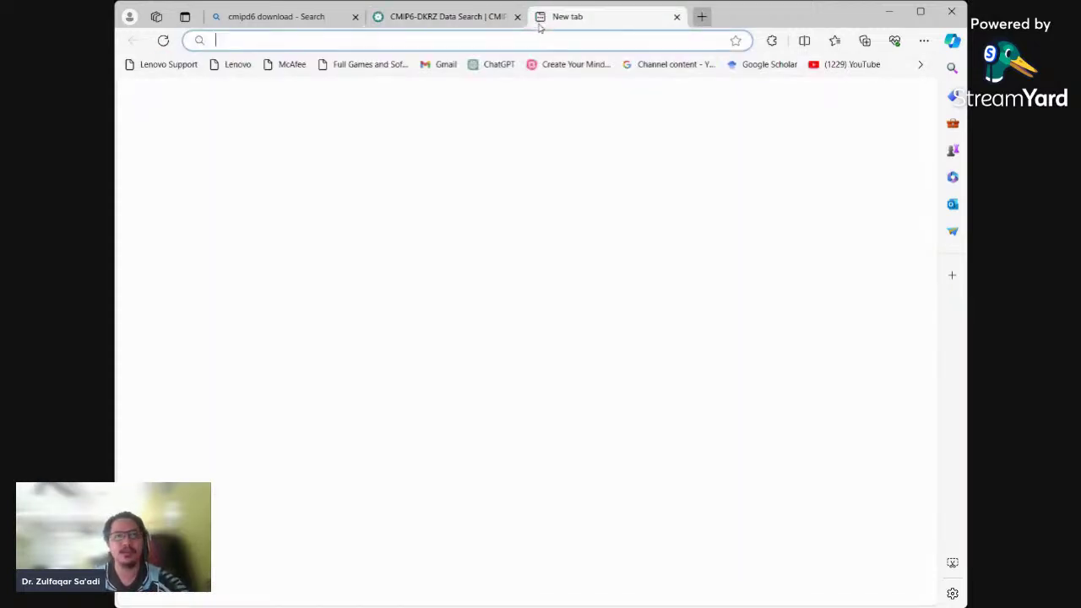
key(ctrl+v)
key(Return)
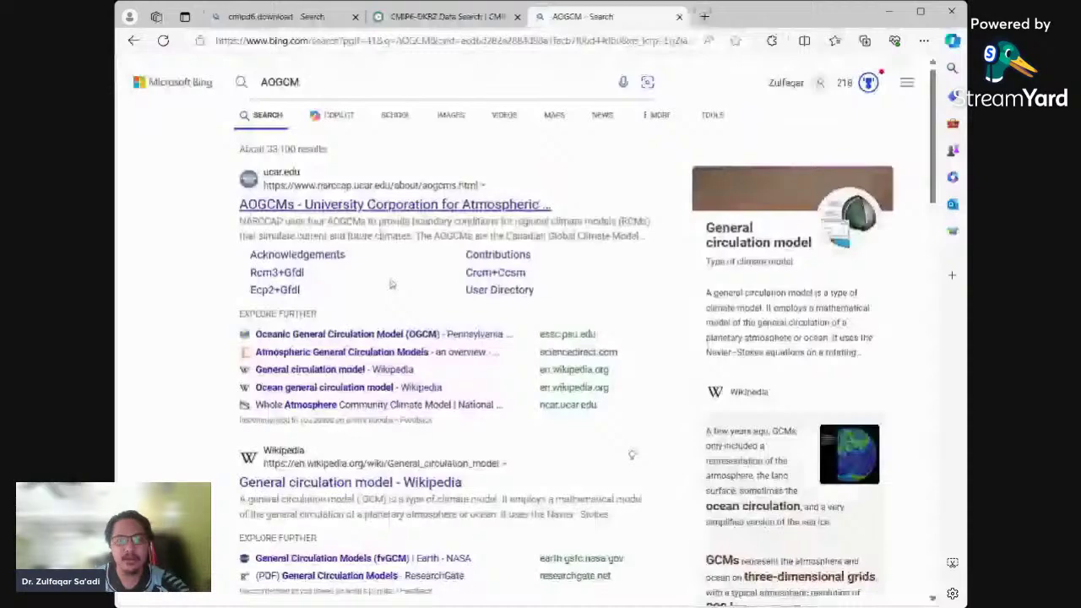
scroll(527, 235, down, 3)
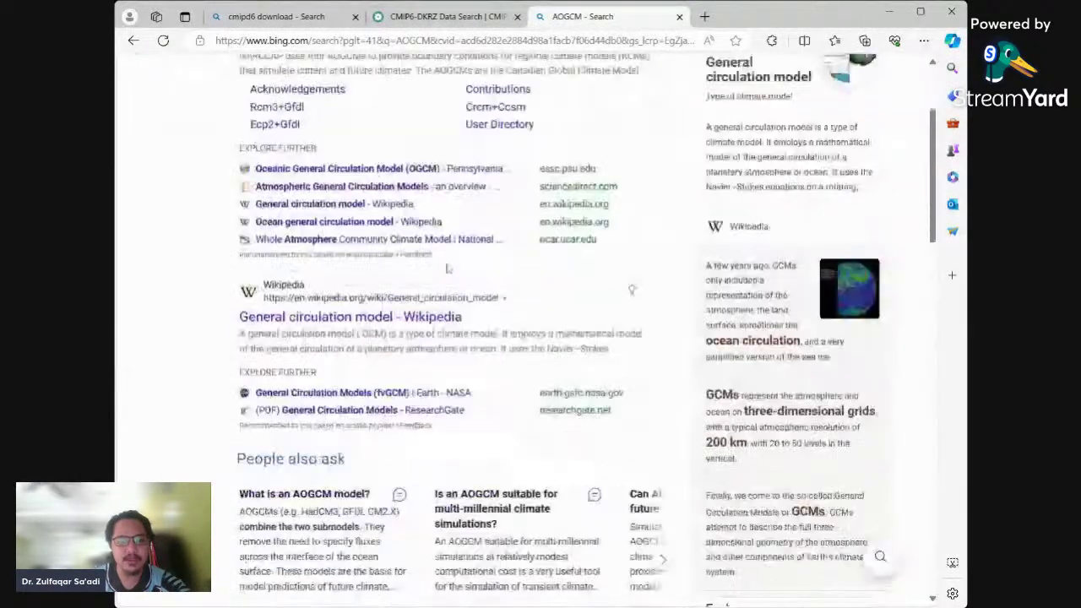
scroll(464, 293, down, 4)
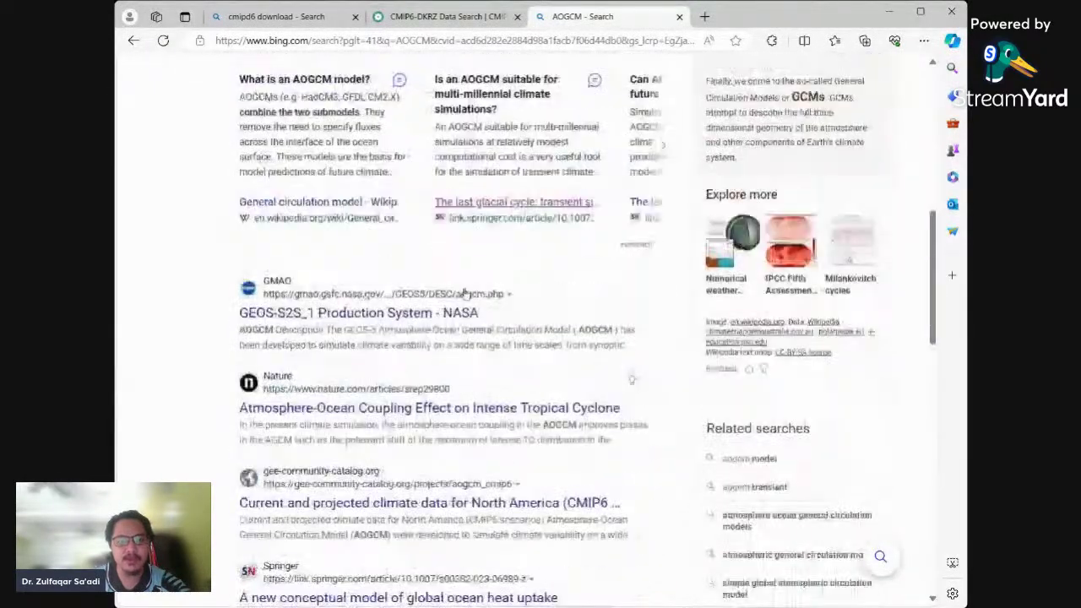
scroll(517, 345, down, 1)
scroll(532, 321, up, 5)
scroll(541, 287, up, 1)
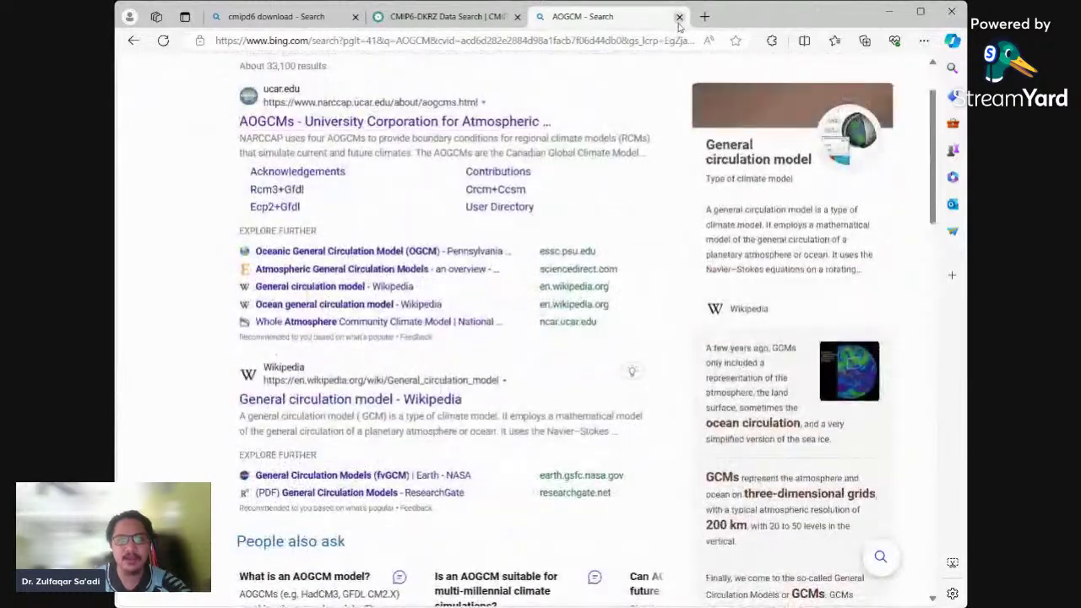
click(679, 16)
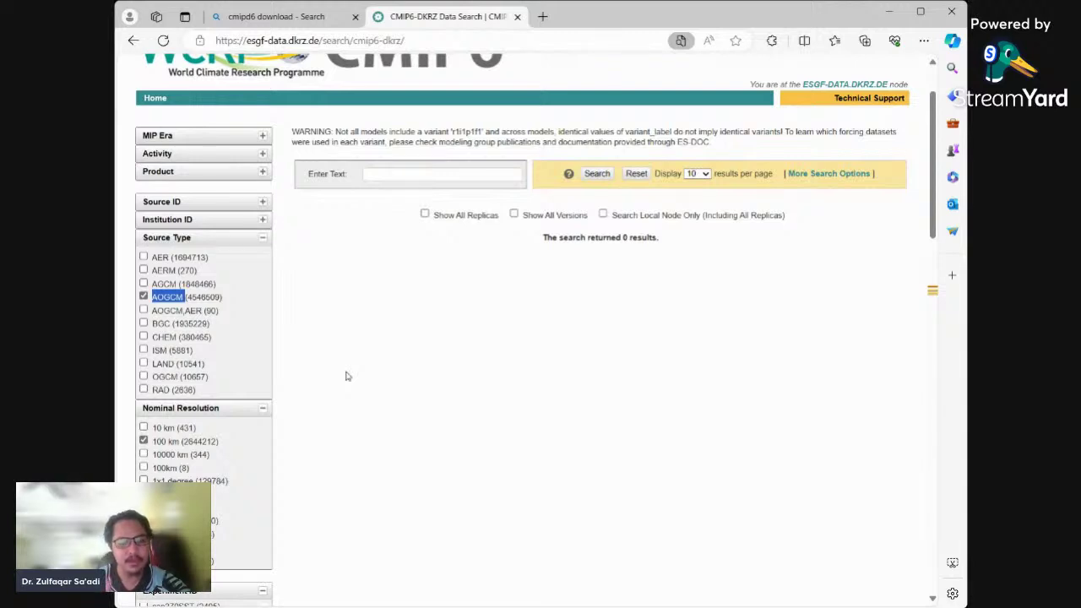
Step: Highlight the AOGCM, CHEM and BGC source types to review them, leaving the filter selection as it is
click(291, 318)
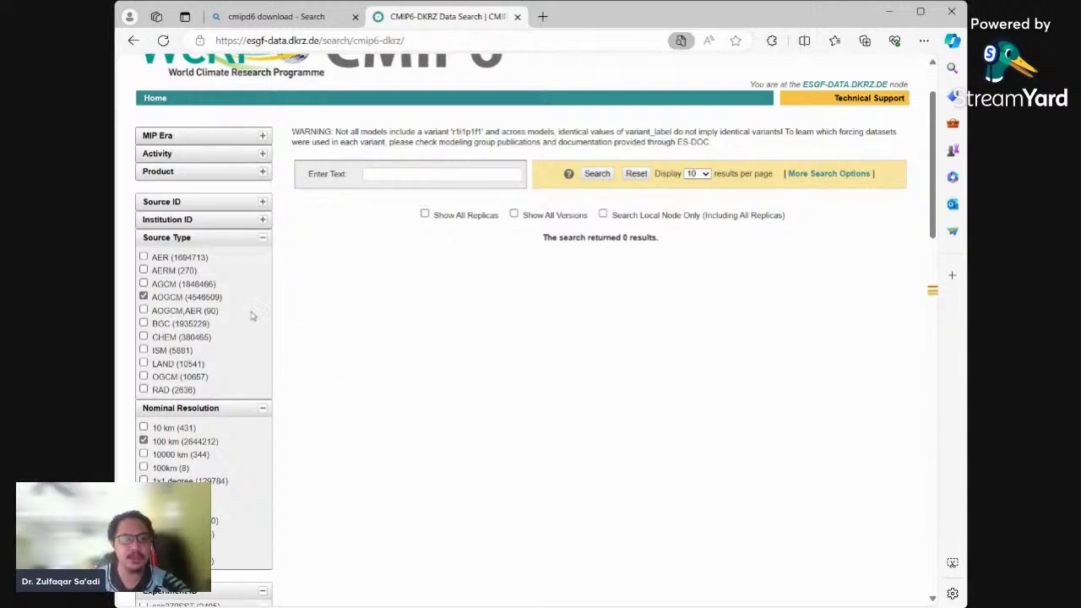
drag(152, 302, 183, 297)
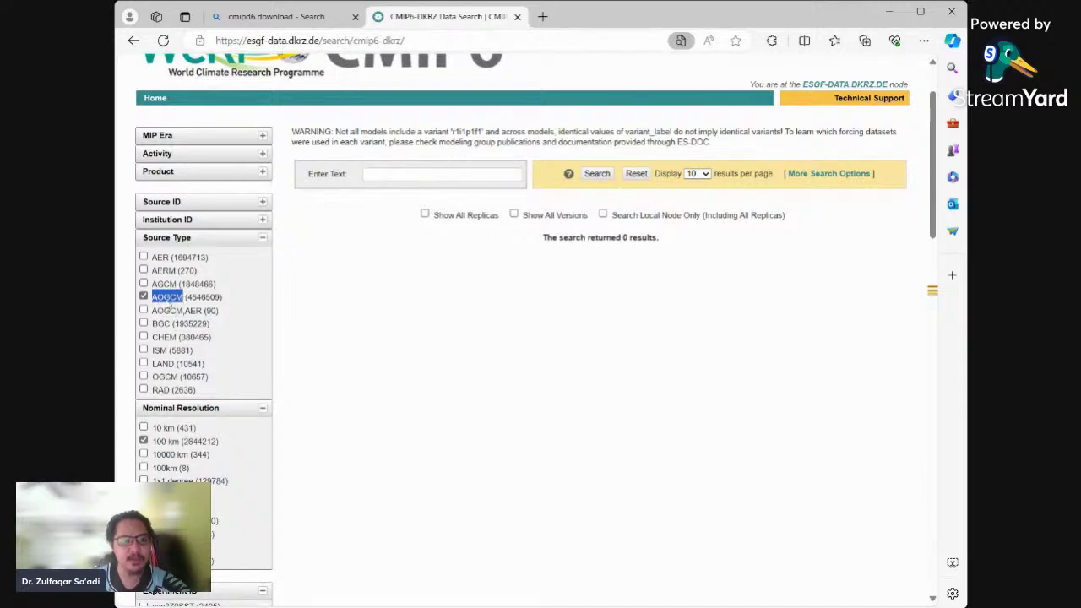
click(338, 324)
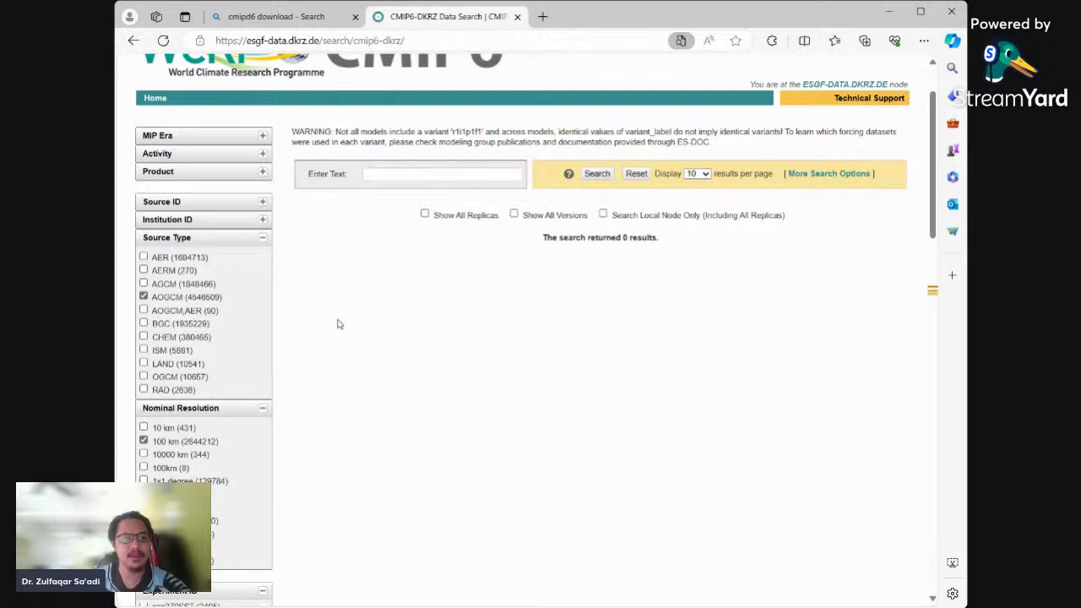
double_click(164, 337)
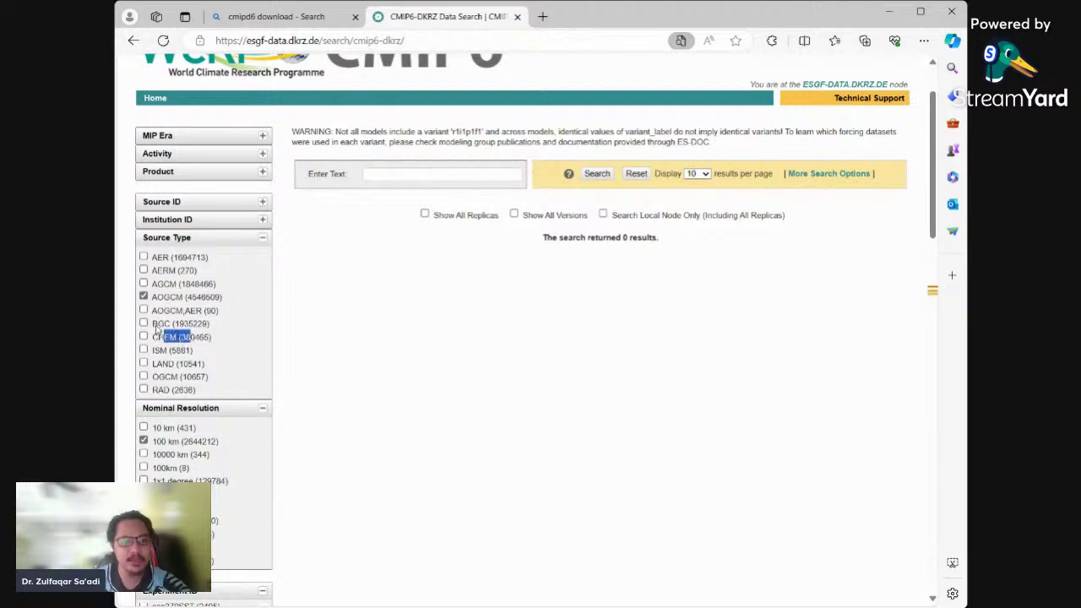
double_click(160, 323)
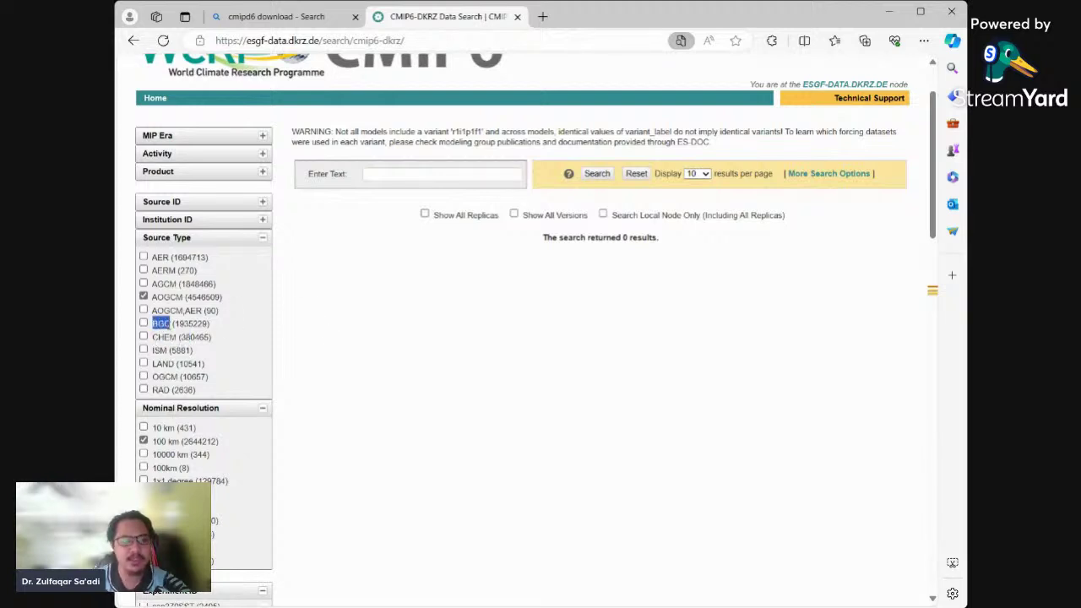
click(319, 361)
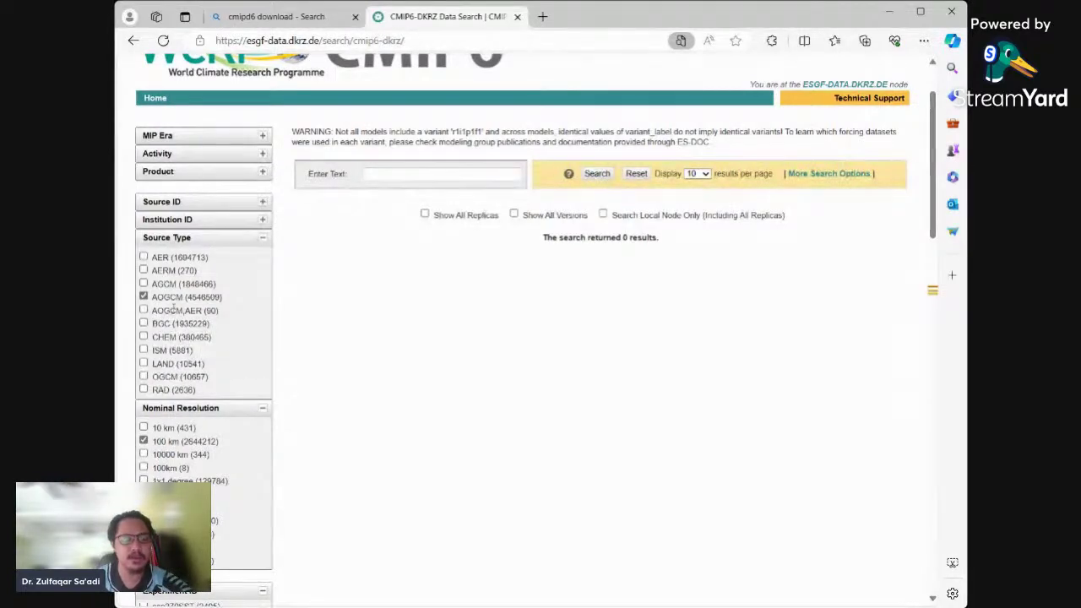
Step: Expand the Institution ID and Source ID filters and look through the available institutions and models
scroll(290, 304, up, 1)
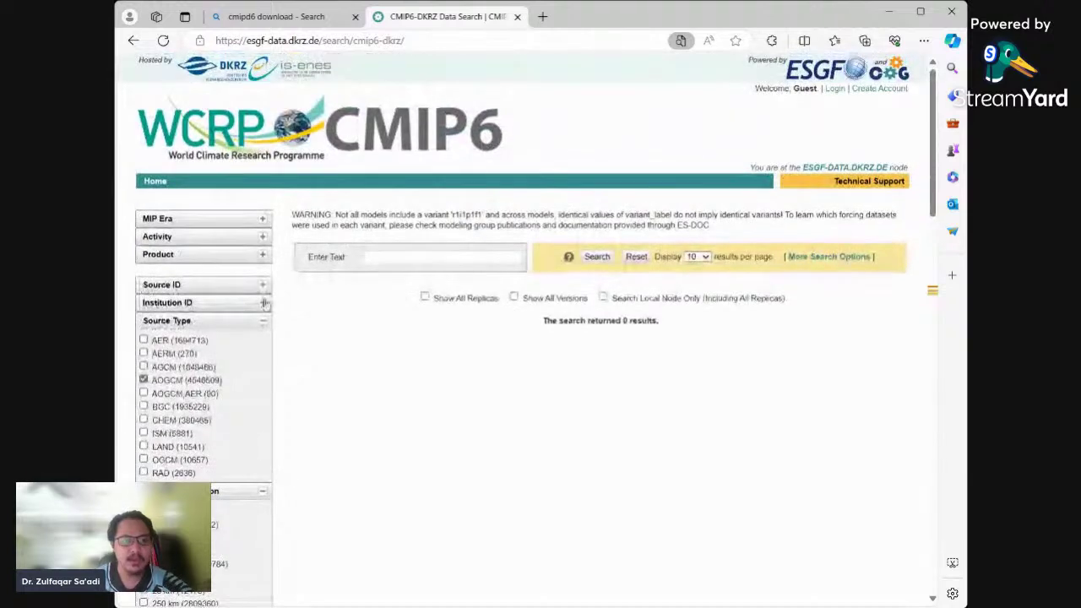
scroll(300, 308, down, 1)
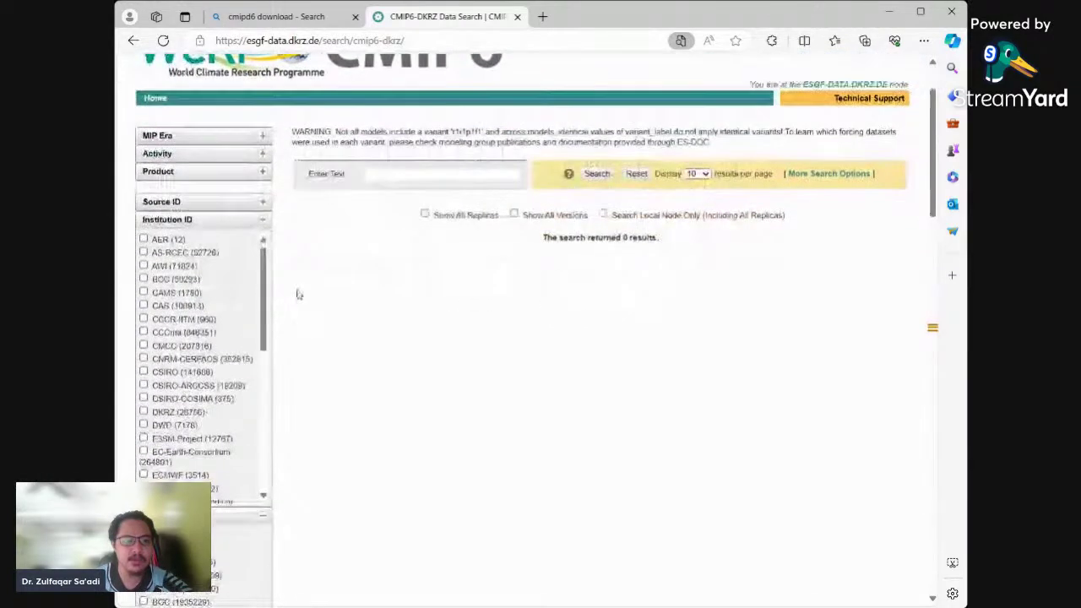
click(263, 204)
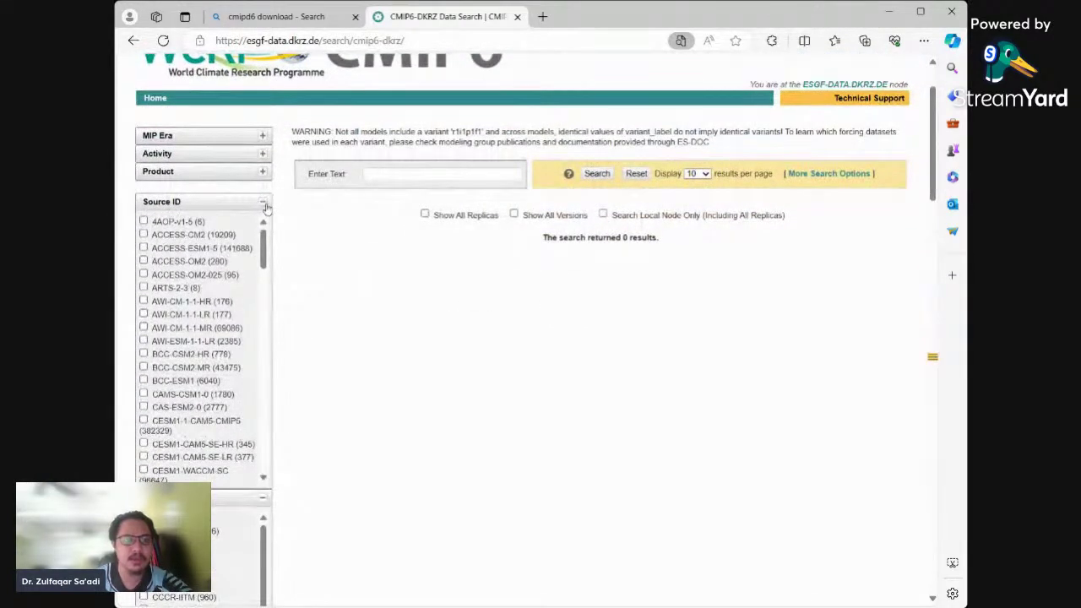
scroll(278, 333, down, 2)
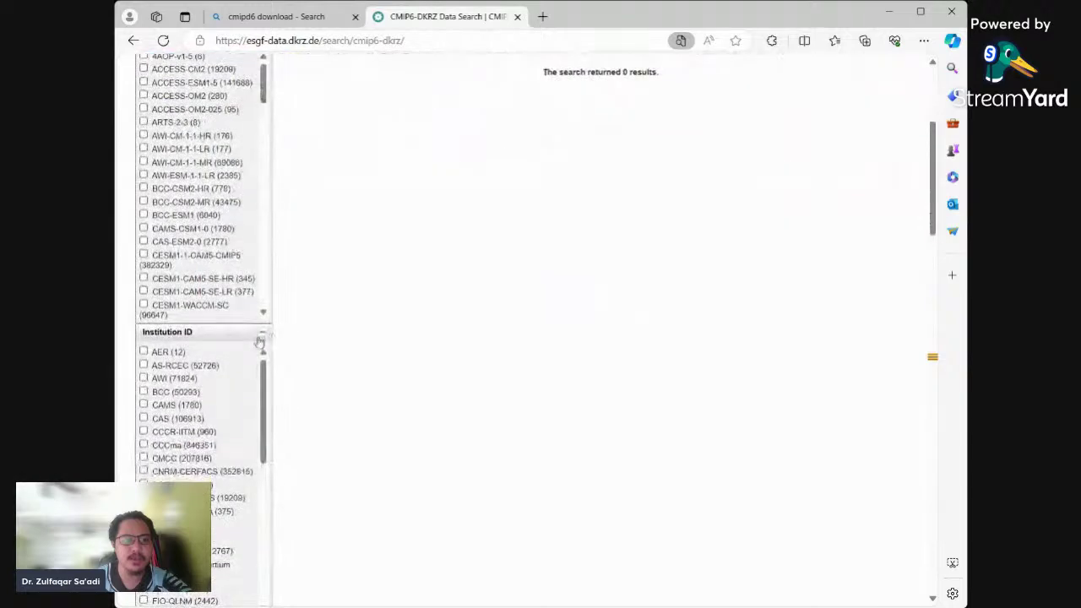
scroll(287, 329, up, 2)
scroll(244, 431, down, 10)
scroll(244, 432, up, 10)
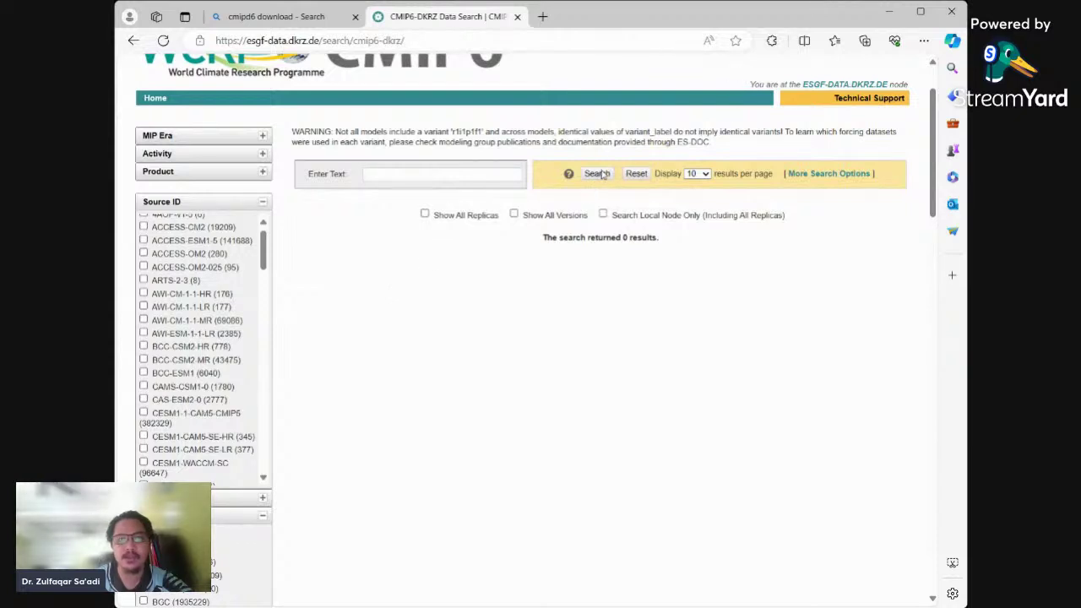
Step: Run the search with Show All Replicas and Show All Versions enabled, and look through the matching datasets
click(424, 214)
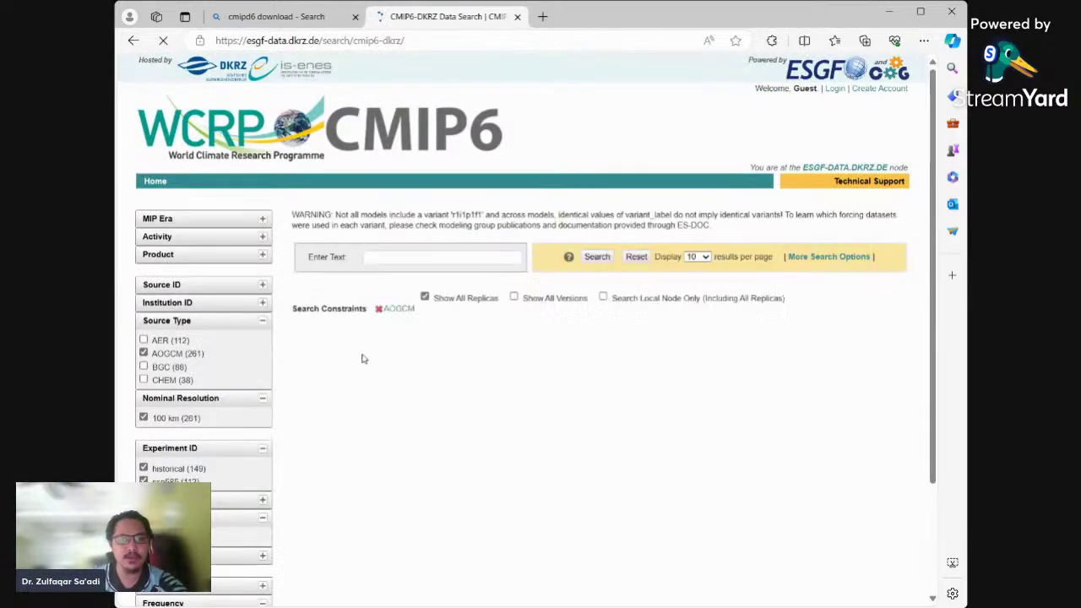
scroll(533, 397, down, 3)
scroll(540, 395, down, 3)
scroll(523, 363, up, 10)
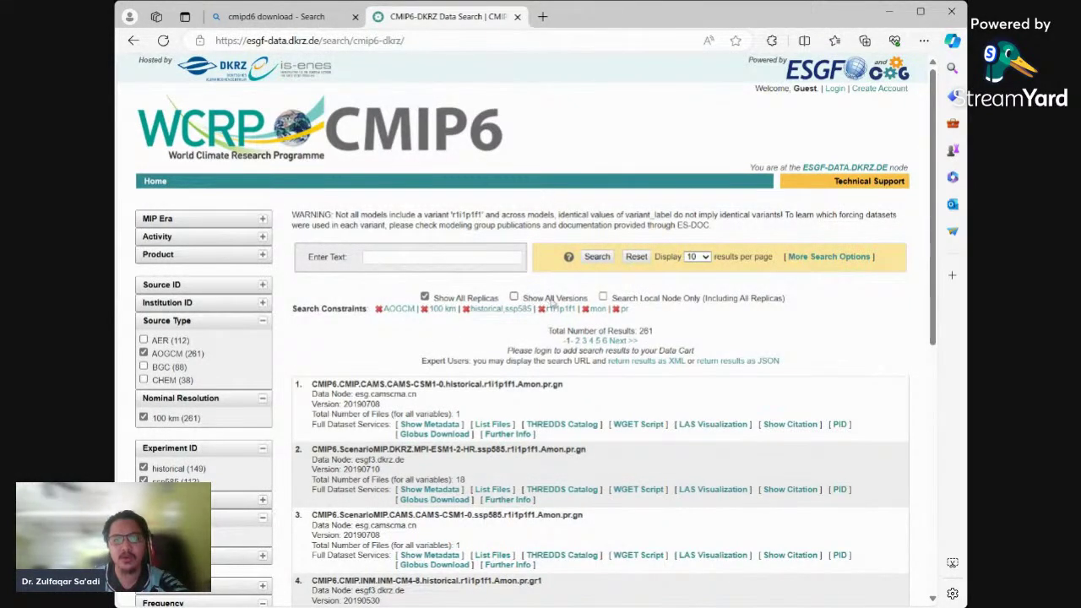
click(513, 297)
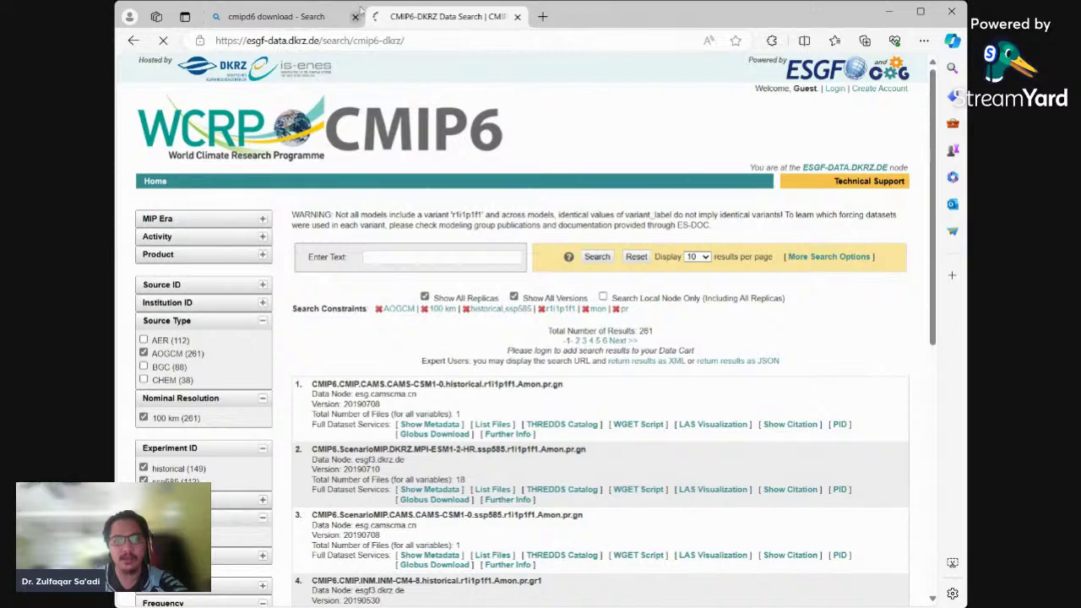
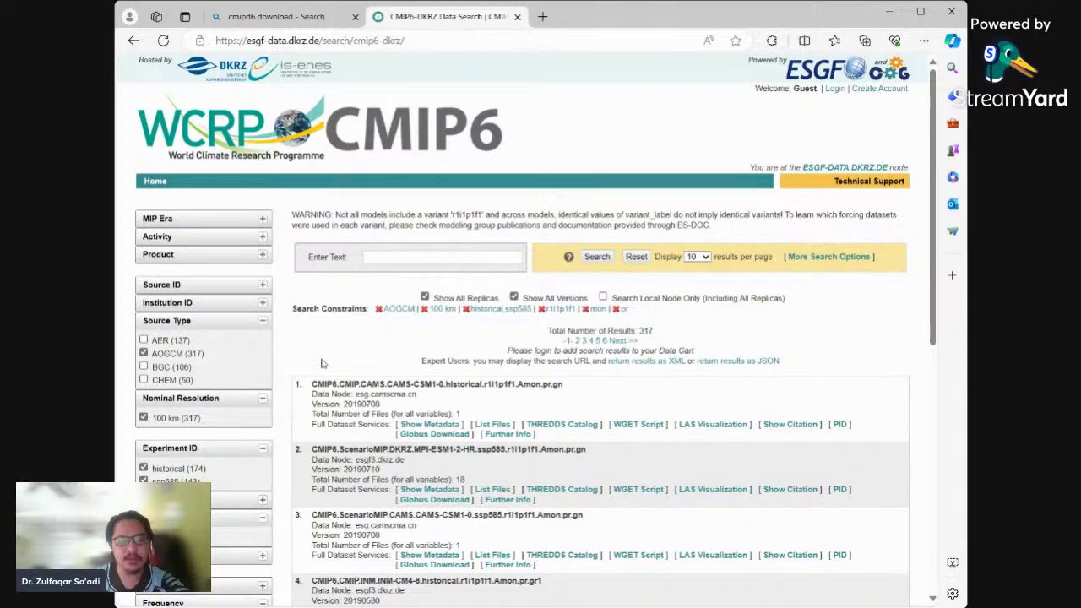
Step: Remove the 100 km constraint from the search and review the updated results and remaining filters
scroll(328, 363, down, 1)
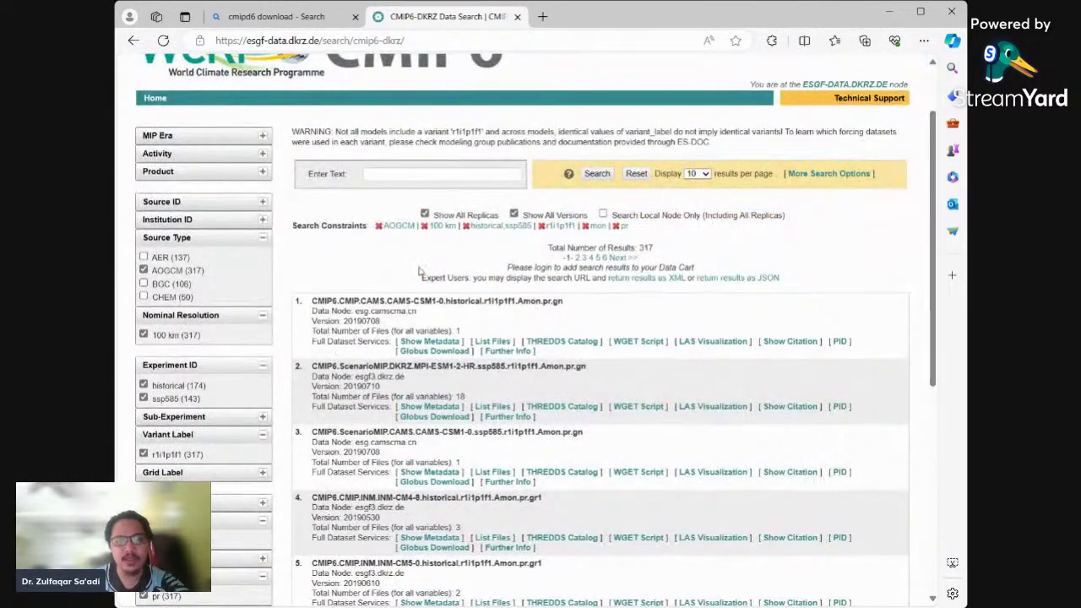
scroll(418, 270, up, 1)
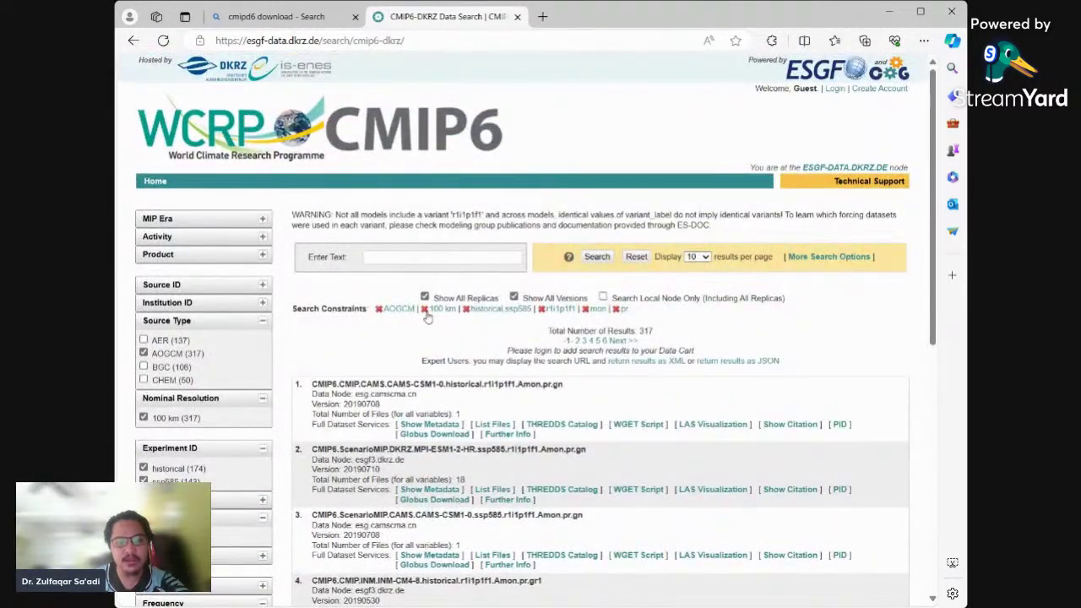
click(425, 310)
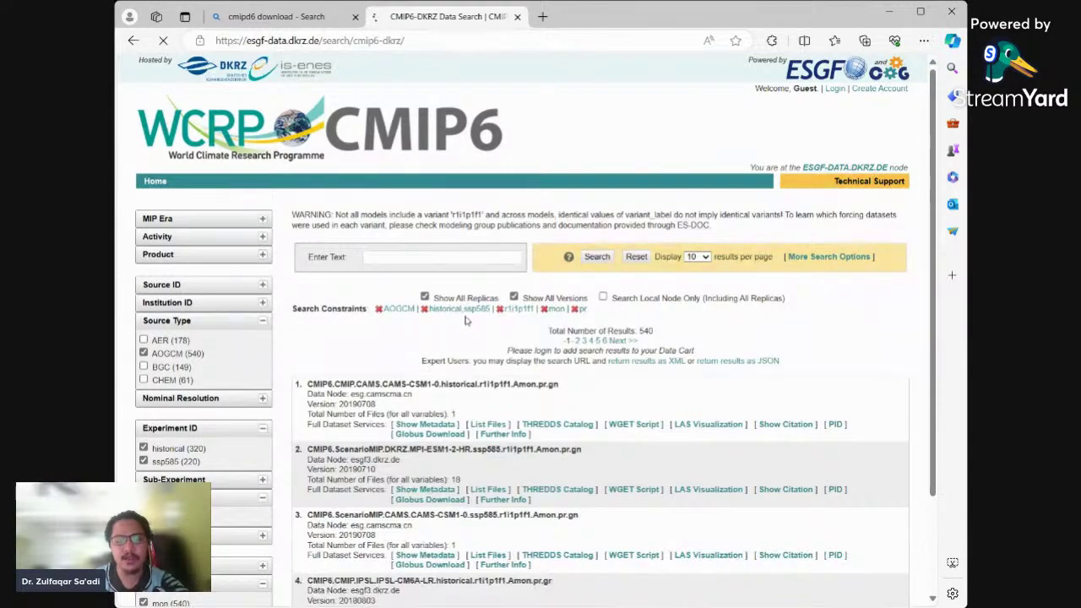
scroll(304, 329, down, 1)
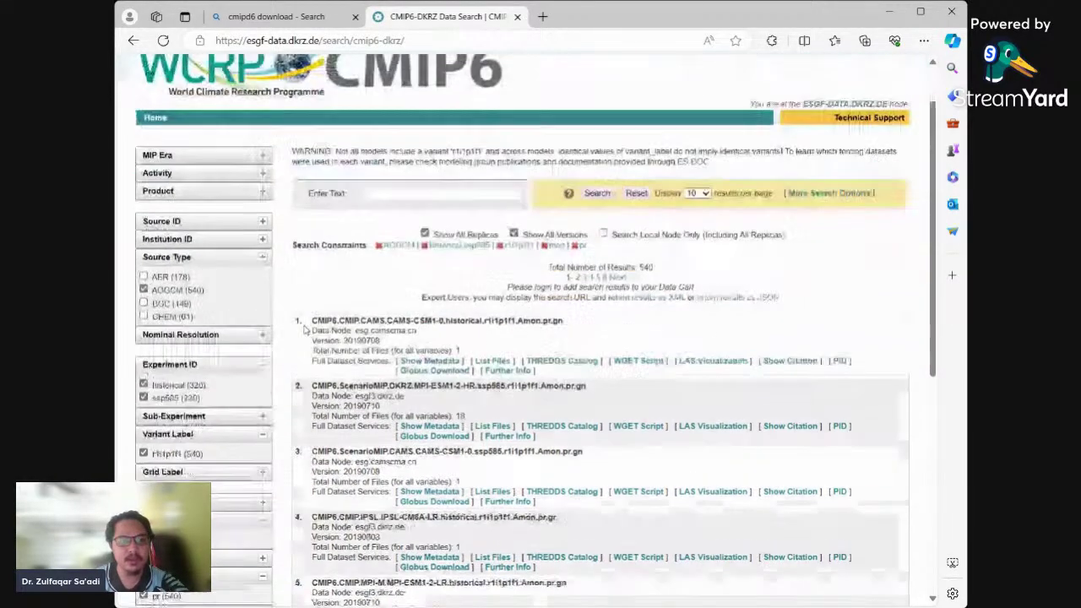
scroll(284, 355, down, 1)
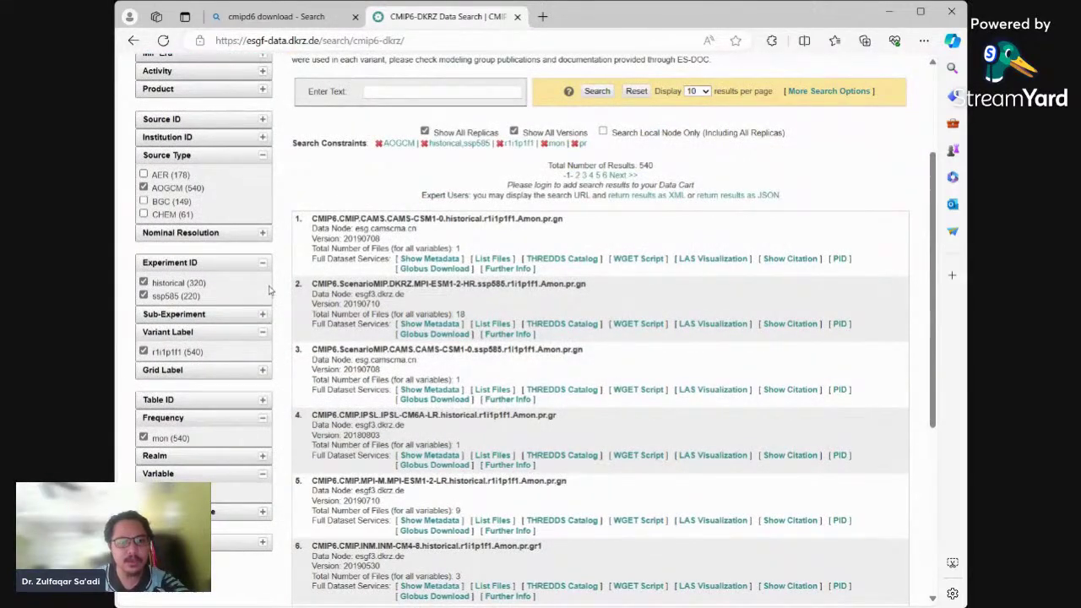
click(263, 318)
click(264, 317)
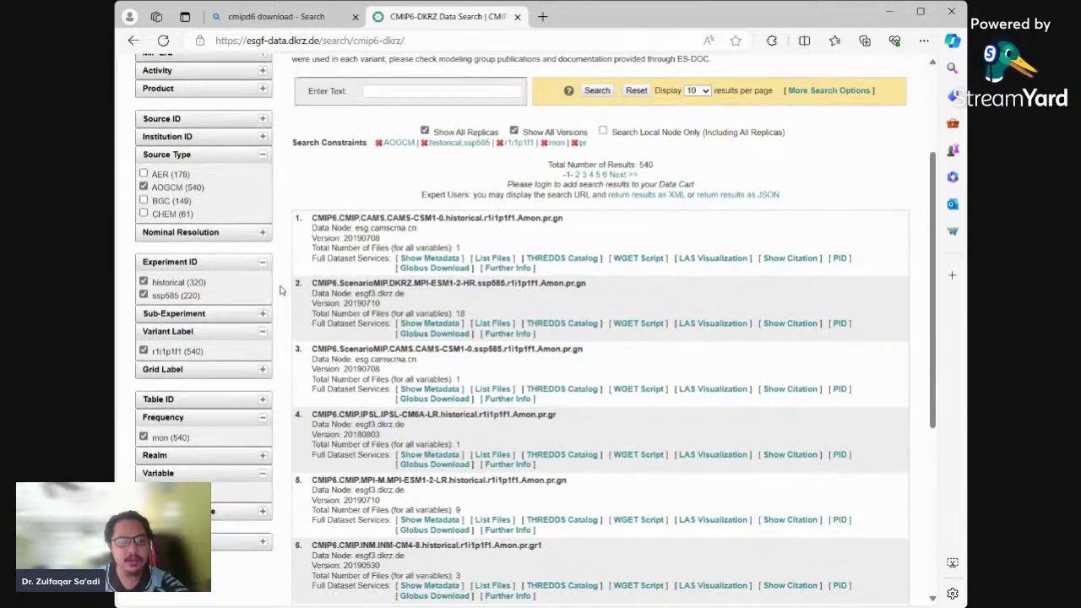
Step: Expand and collapse the Table ID, Grid Label and Sub-Experiment filters to check their available options
scroll(281, 289, down, 1)
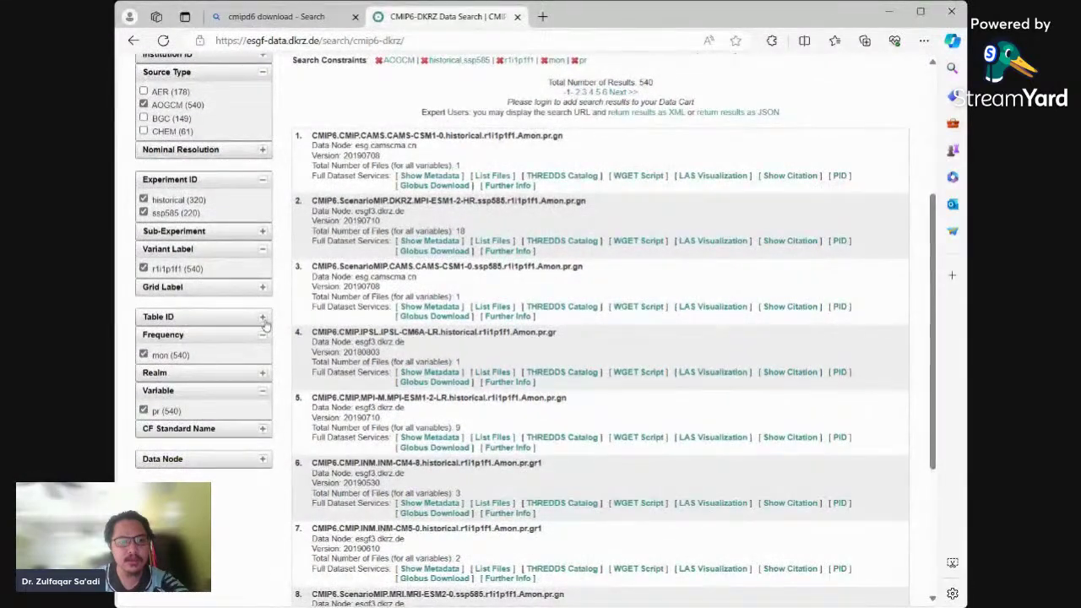
click(264, 319)
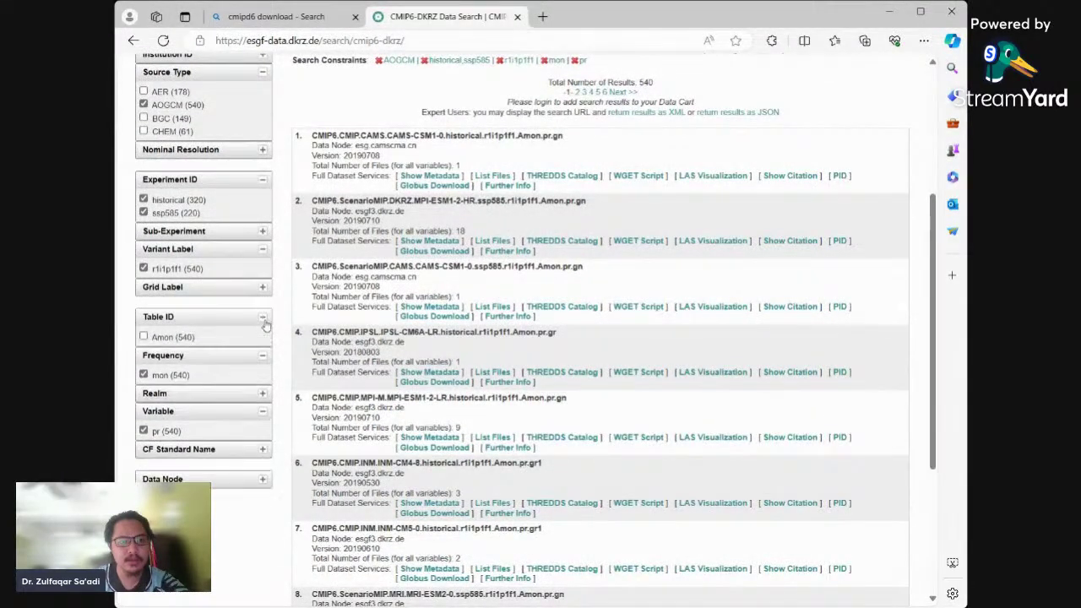
click(264, 319)
click(263, 291)
click(264, 287)
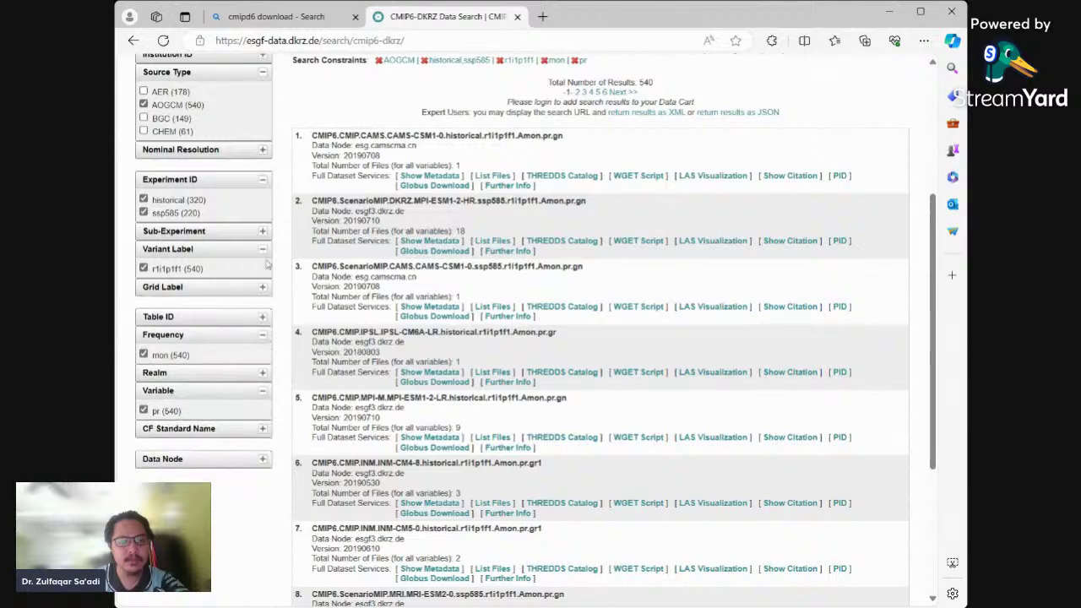
click(264, 233)
click(264, 233)
scroll(261, 270, up, 2)
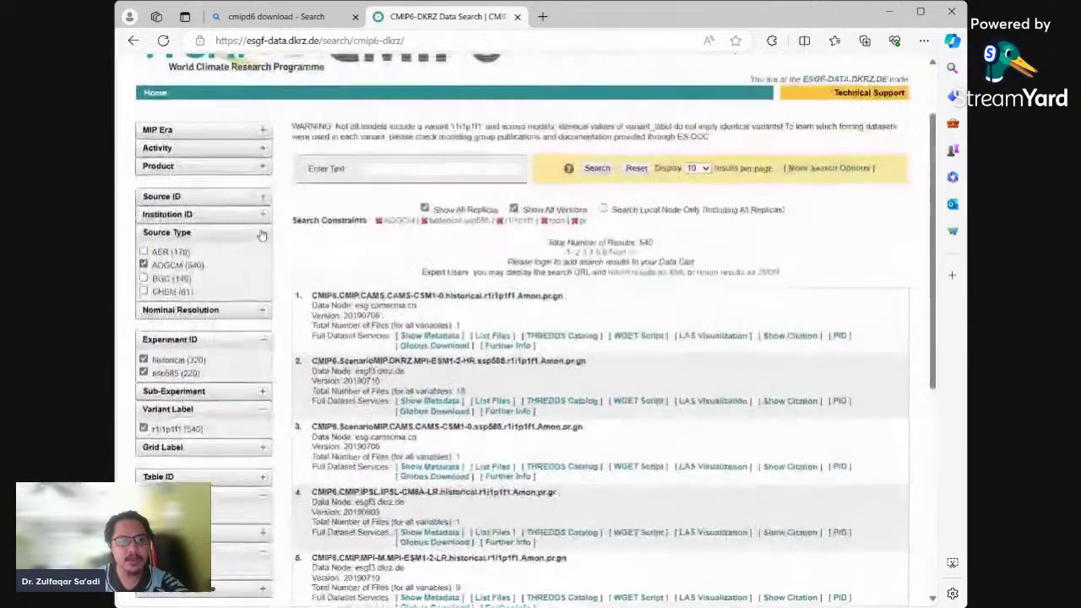
Step: Filter the datasets to a nominal resolution of 100 km and run the search
click(263, 315)
scroll(264, 315, down, 1)
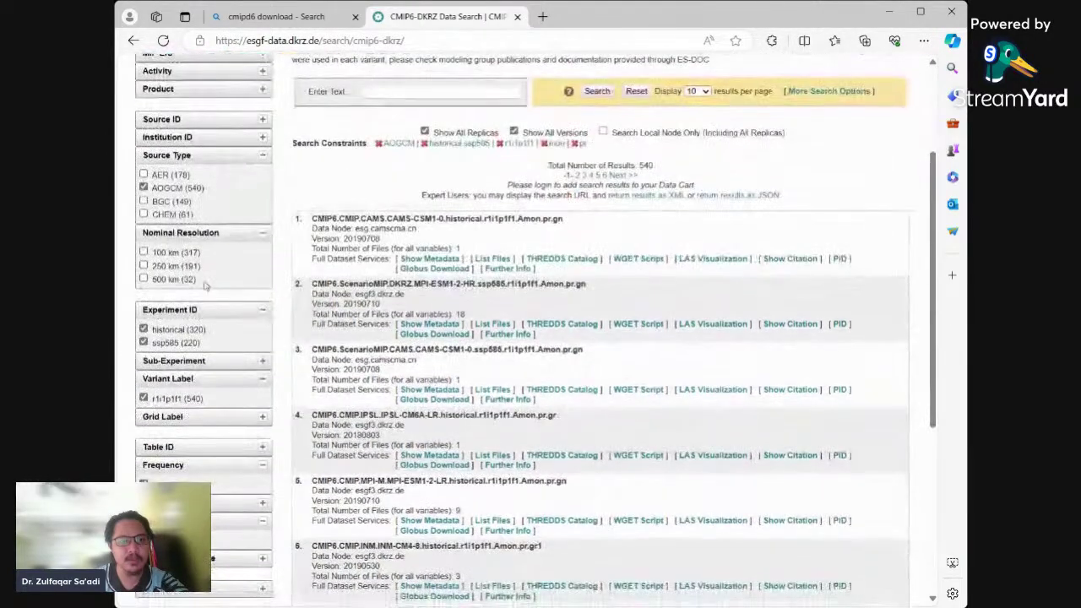
click(143, 251)
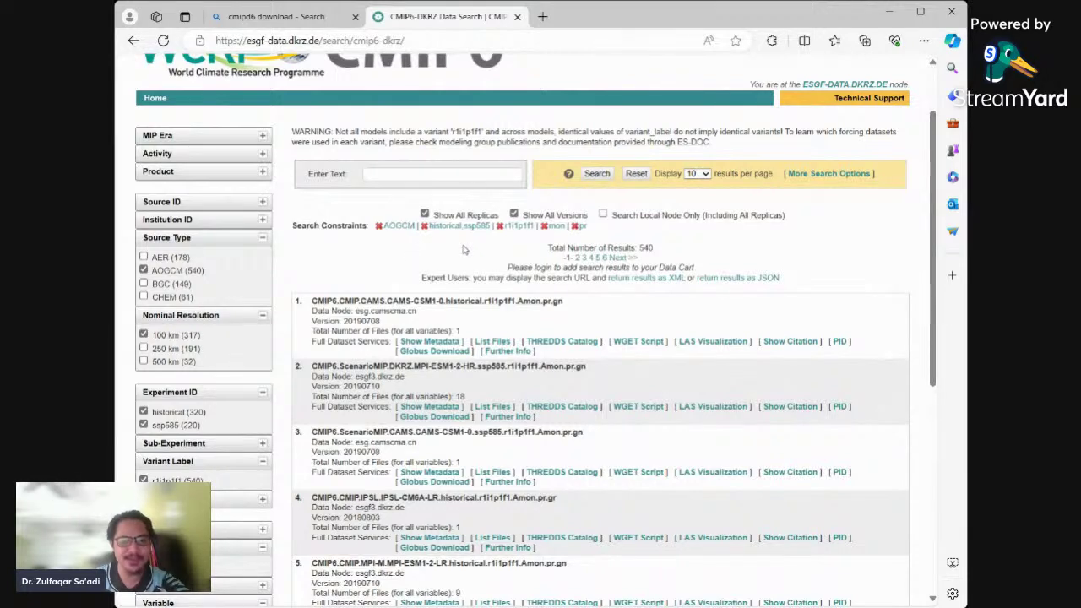
click(593, 174)
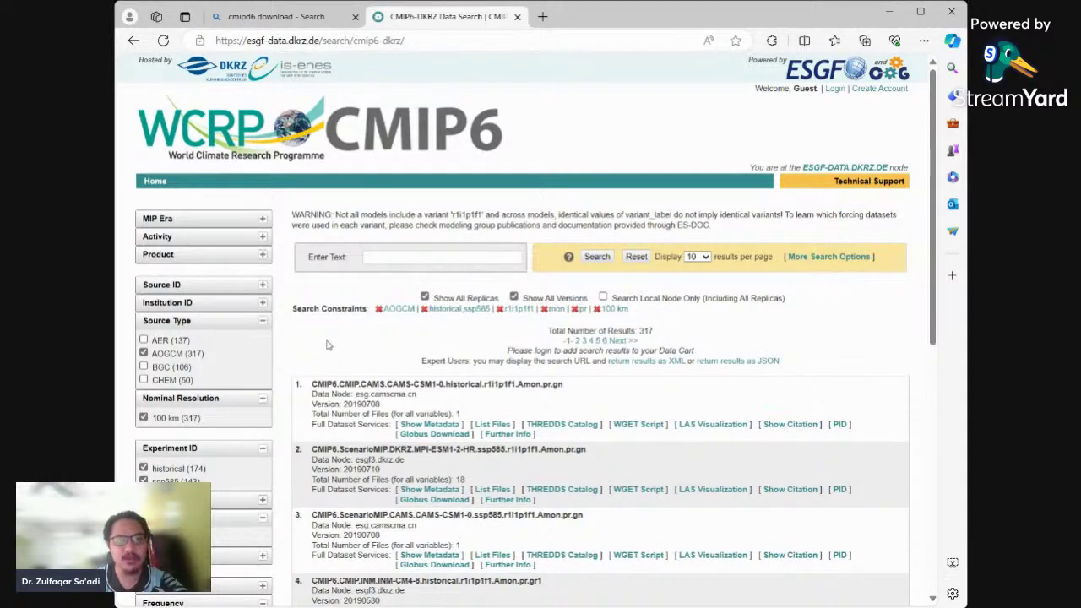
Step: Expand the Source ID filter and copy the complete list of model names, from AWI-CM-1-1-MR to TaiESM1
click(262, 286)
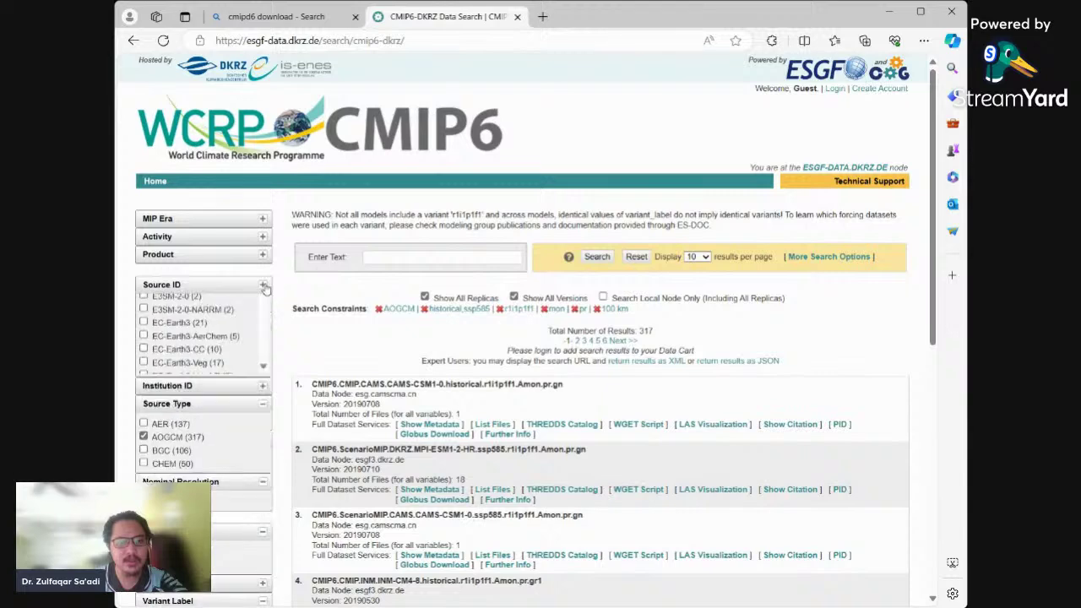
scroll(275, 281, down, 1)
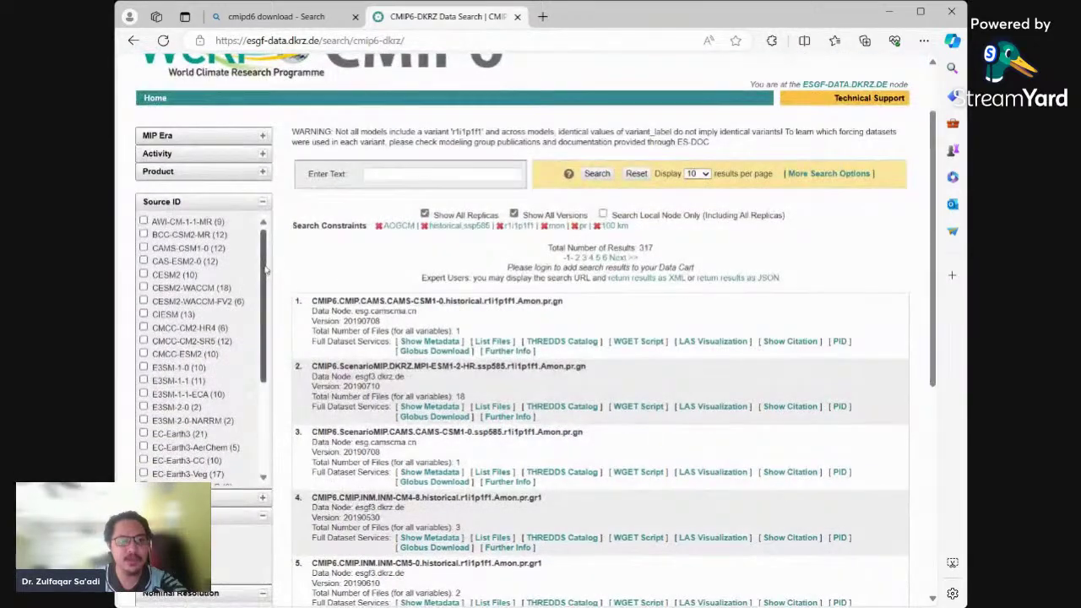
scroll(250, 370, down, 3)
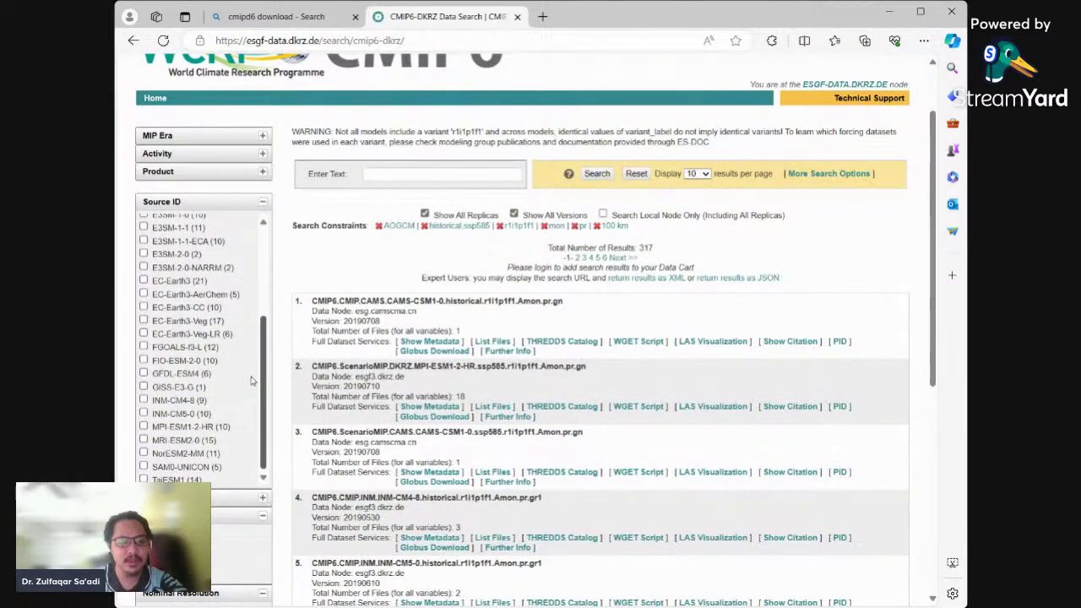
scroll(254, 374, up, 3)
scroll(254, 374, down, 3)
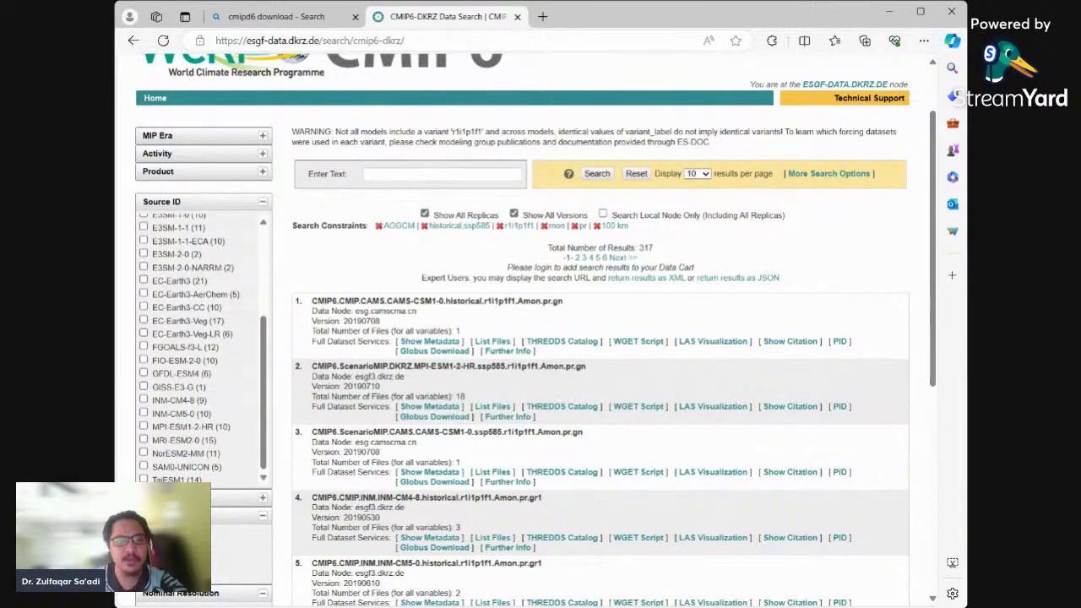
scroll(165, 249, up, 4)
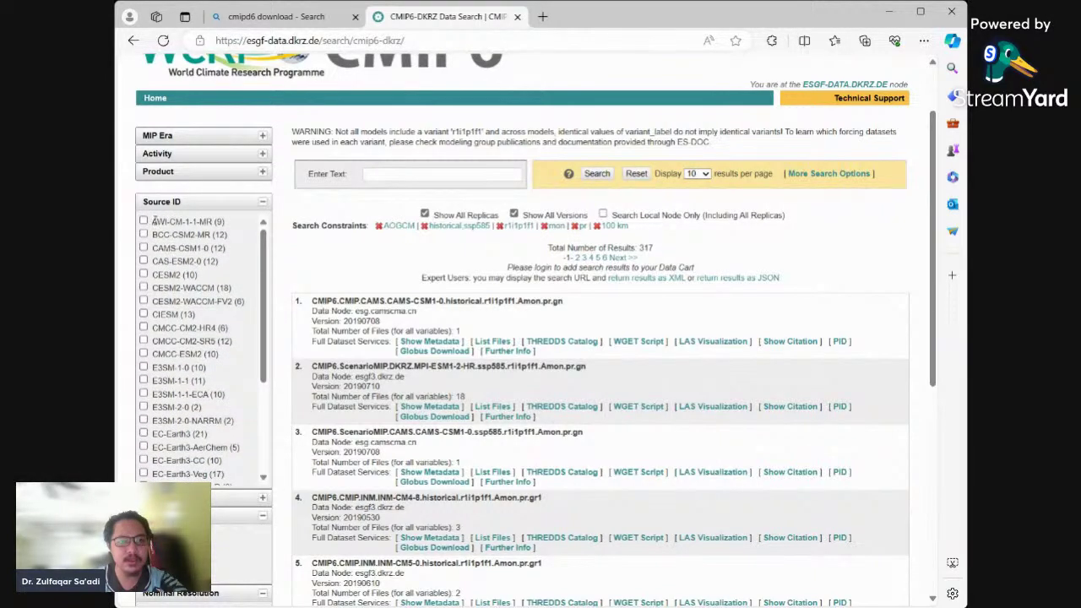
drag(155, 220, 215, 480)
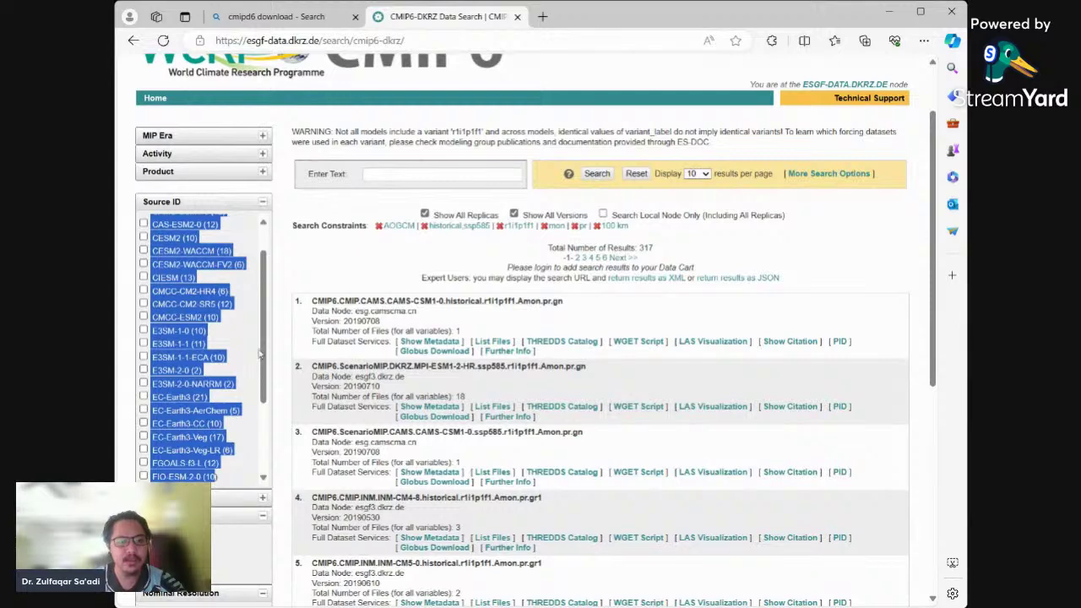
scroll(261, 335, down, 3)
scroll(284, 314, down, 2)
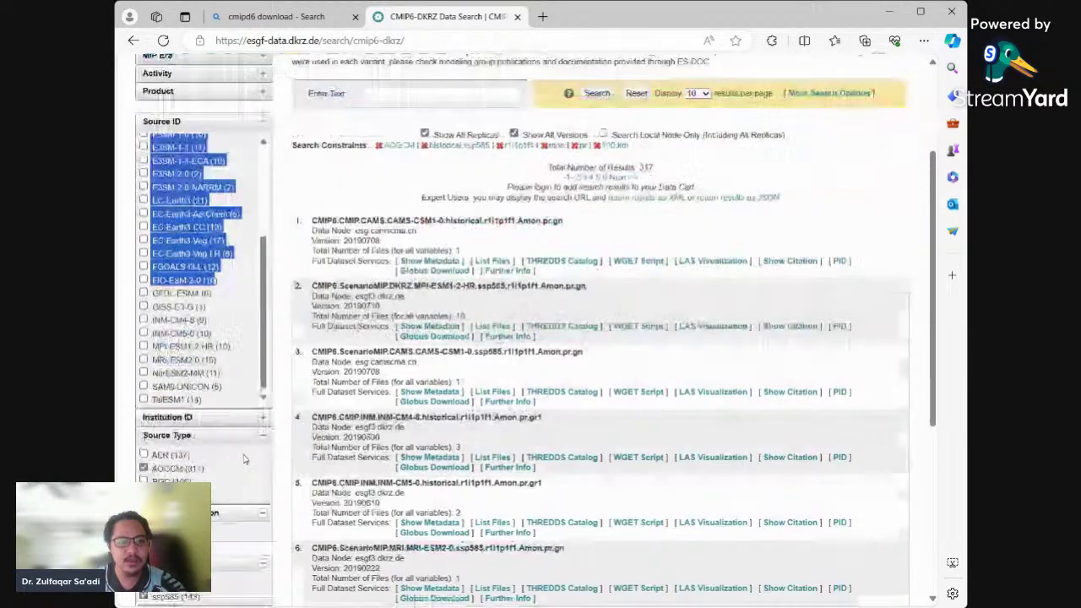
shift+click(205, 314)
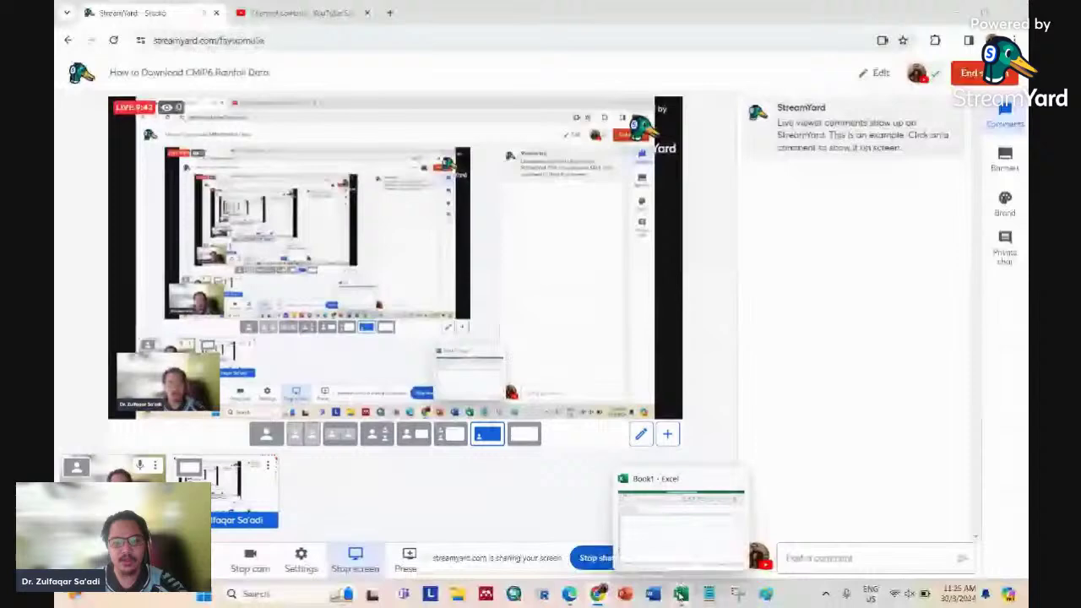
Step: Switch to the blank Excel workbook Book1, paste the copied model list into column A and fit the column width to the names
click(680, 515)
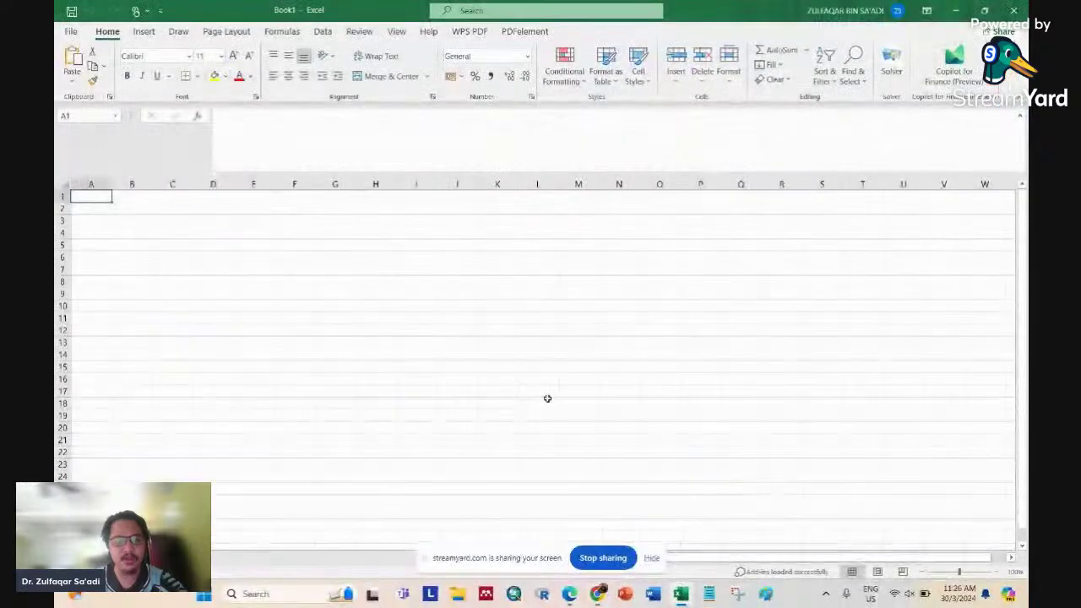
click(72, 76)
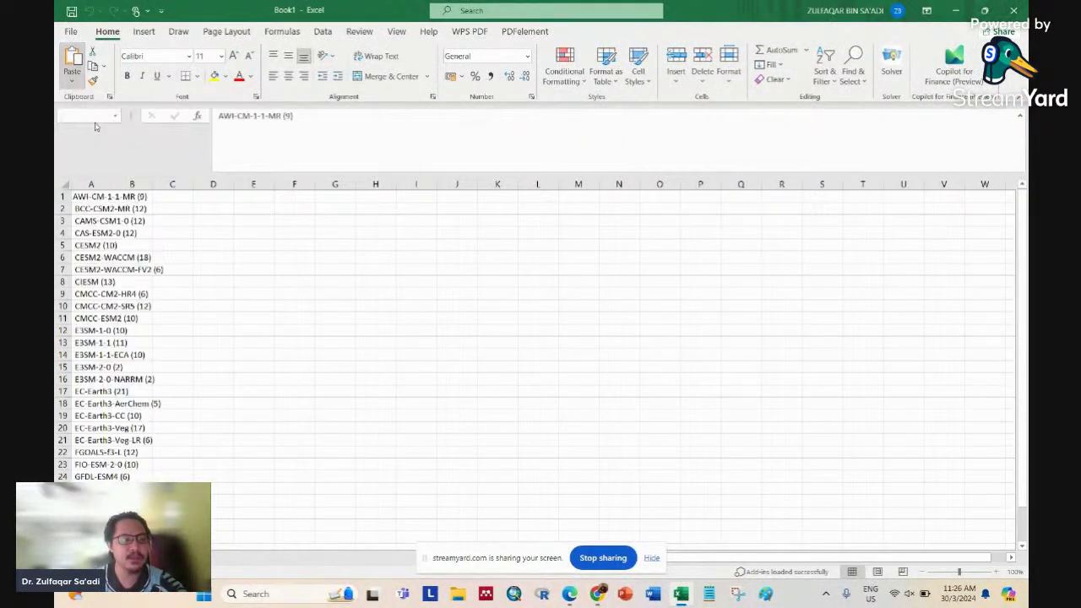
click(89, 120)
double_click(110, 181)
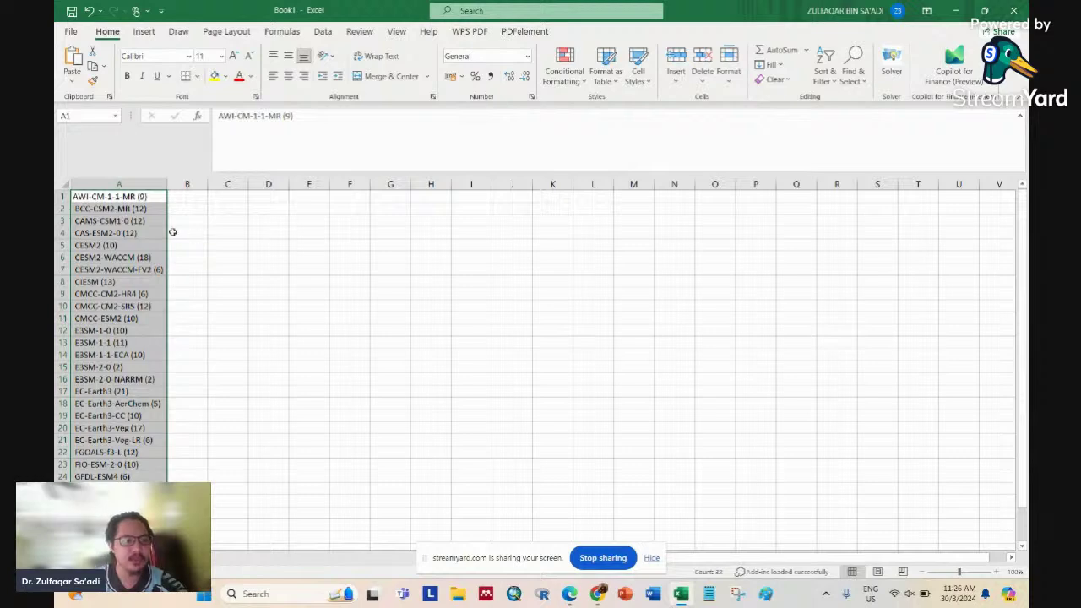
Step: Select the pasted model names in A1:A32 and look through the whole list
click(93, 197)
scroll(133, 338, down, 3)
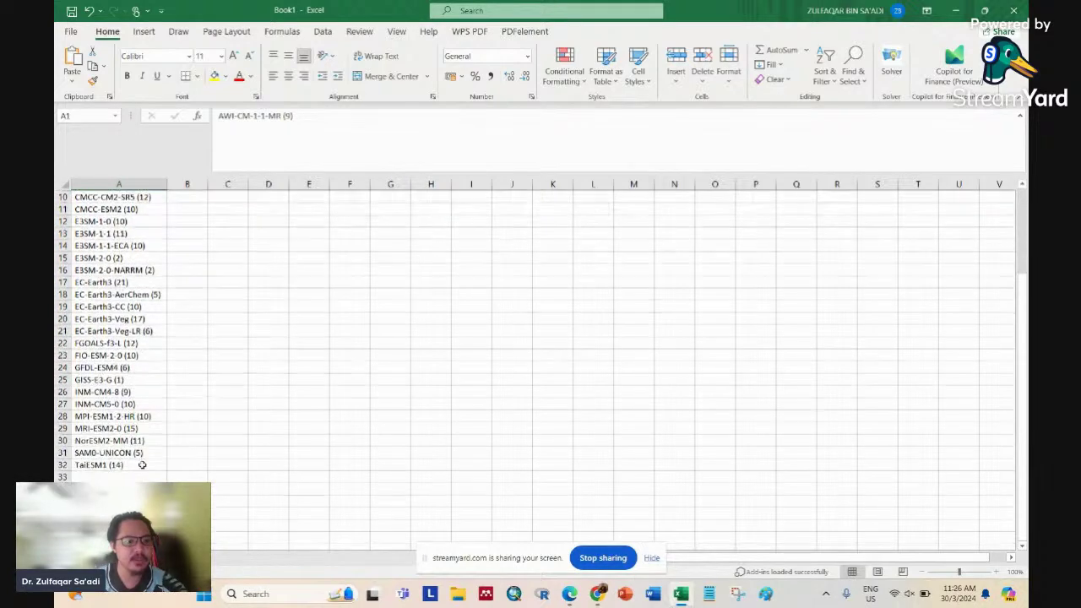
shift+click(138, 464)
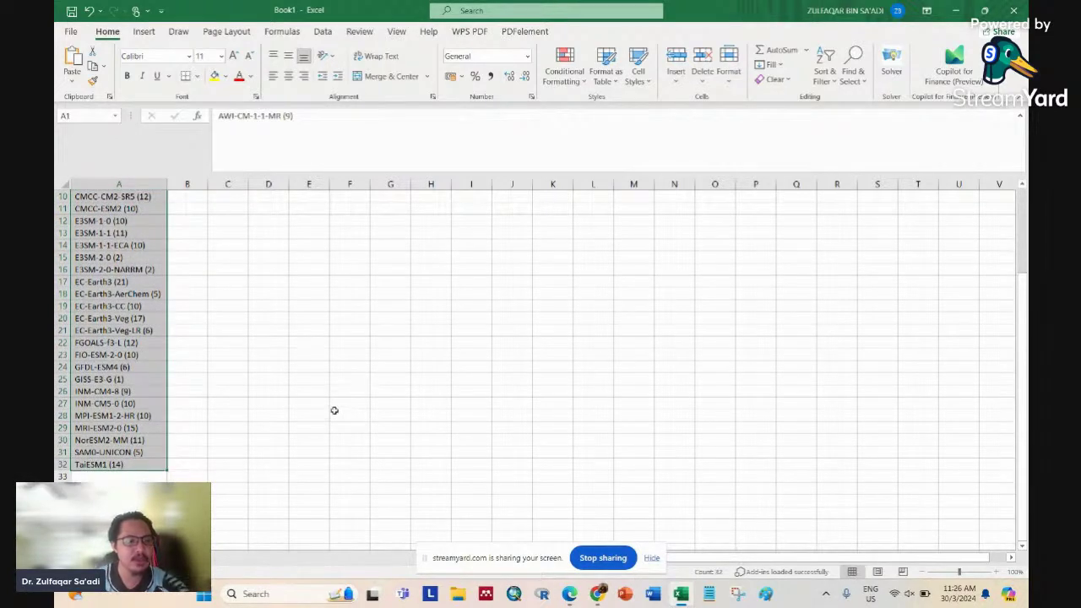
scroll(334, 413, up, 3)
scroll(335, 410, down, 4)
scroll(335, 411, up, 4)
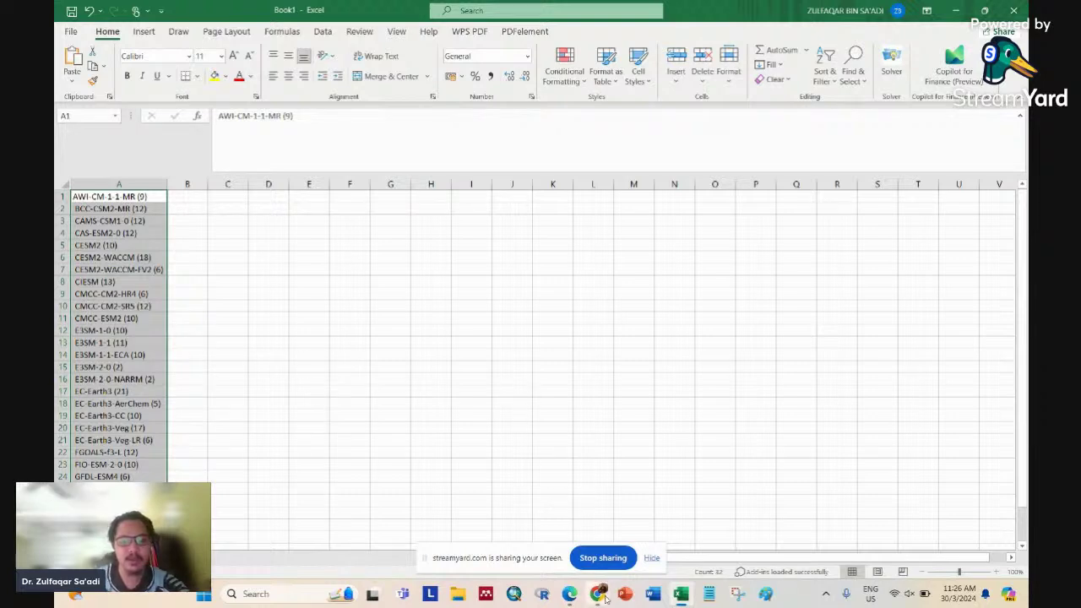
Step: Return to the CMIP6 search page in Edge, compare its Source ID list with the Excel list, and clear the text highlight
mouse_move(597, 593)
click(532, 515)
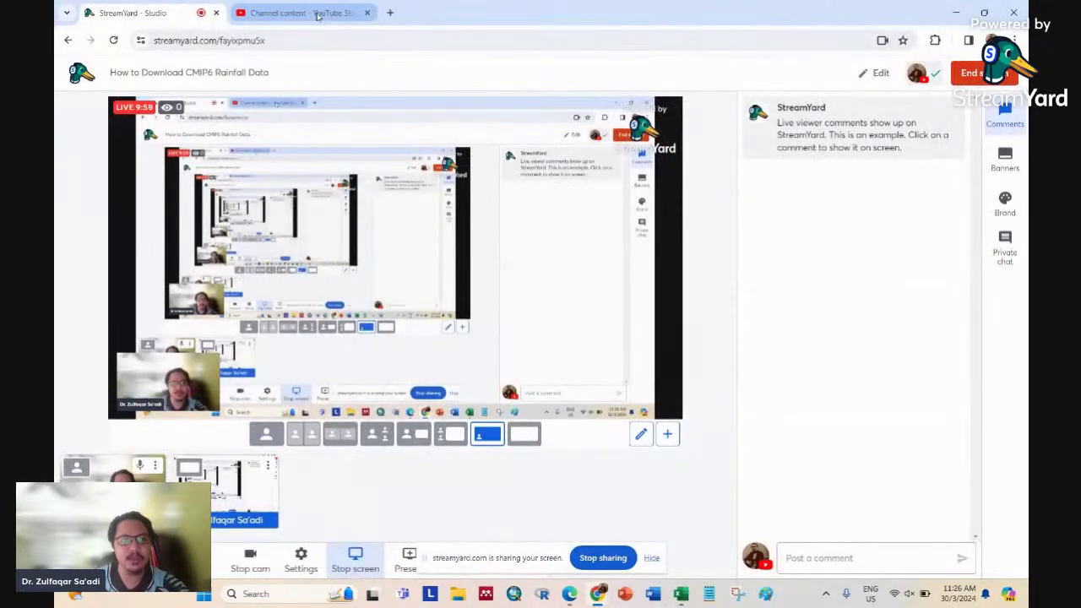
key(alt+Tab)
scroll(523, 280, up, 3)
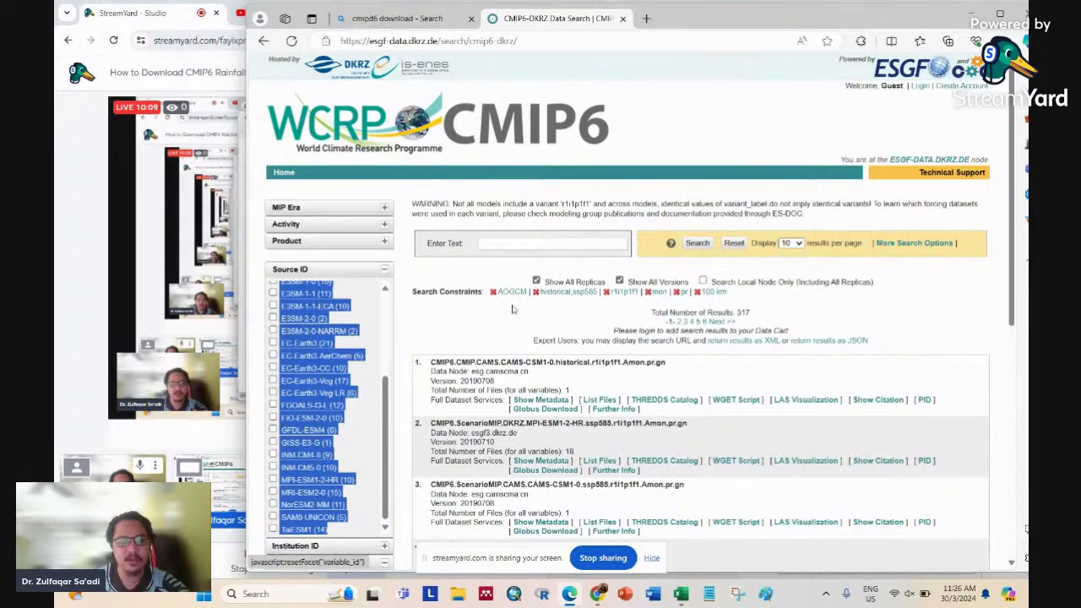
click(681, 593)
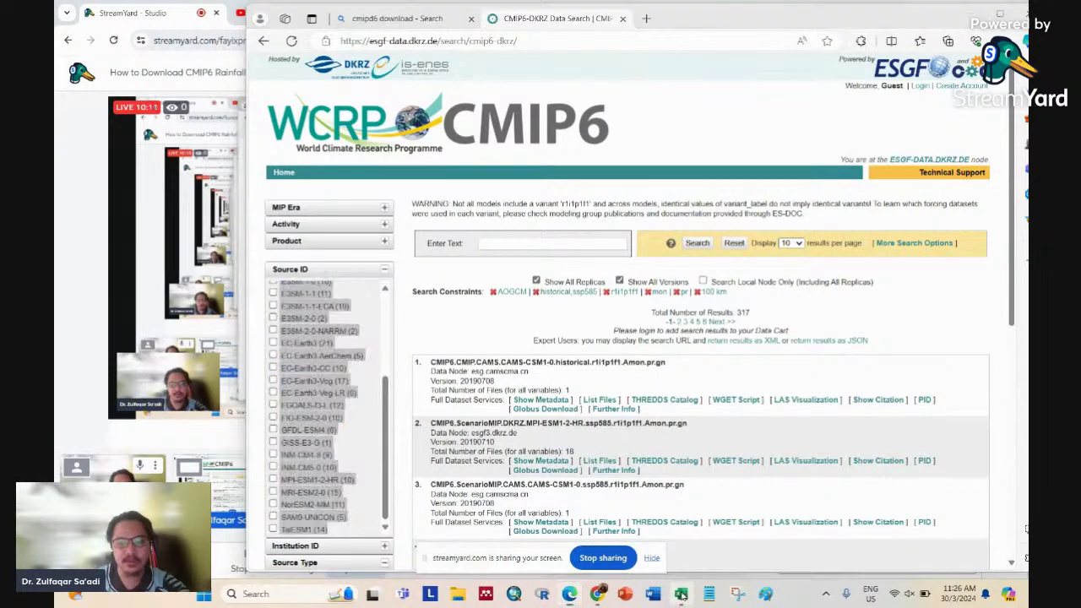
scroll(386, 417, down, 2)
scroll(387, 416, up, 2)
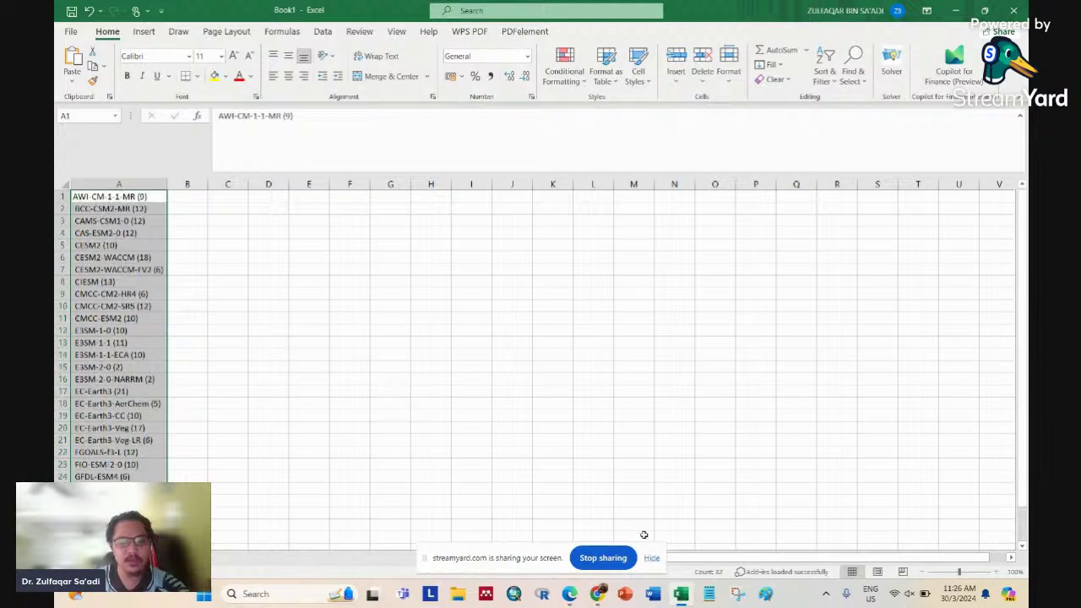
click(681, 594)
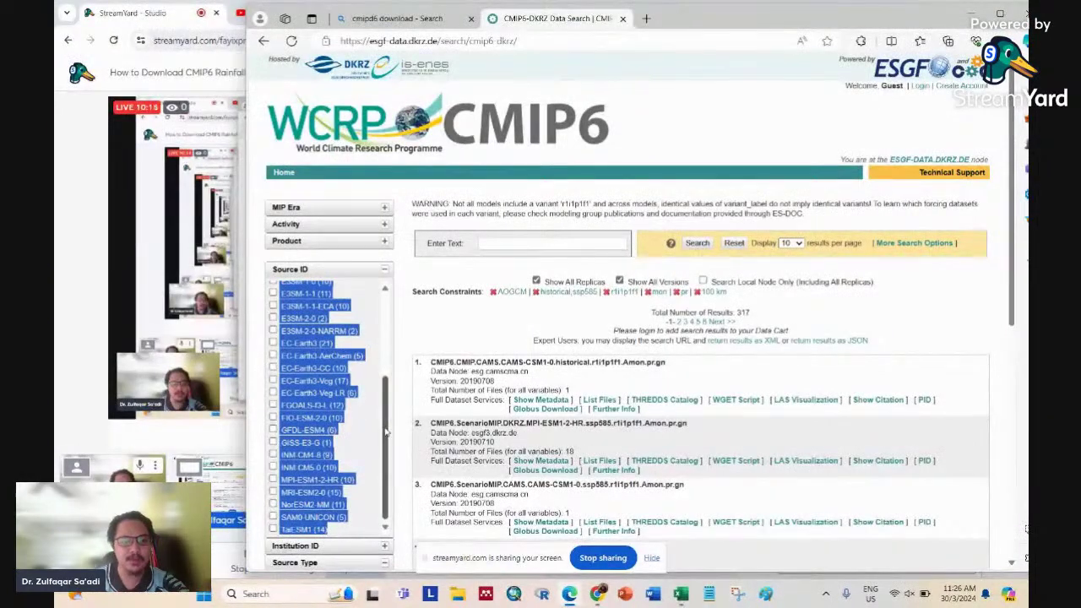
scroll(335, 288, up, 4)
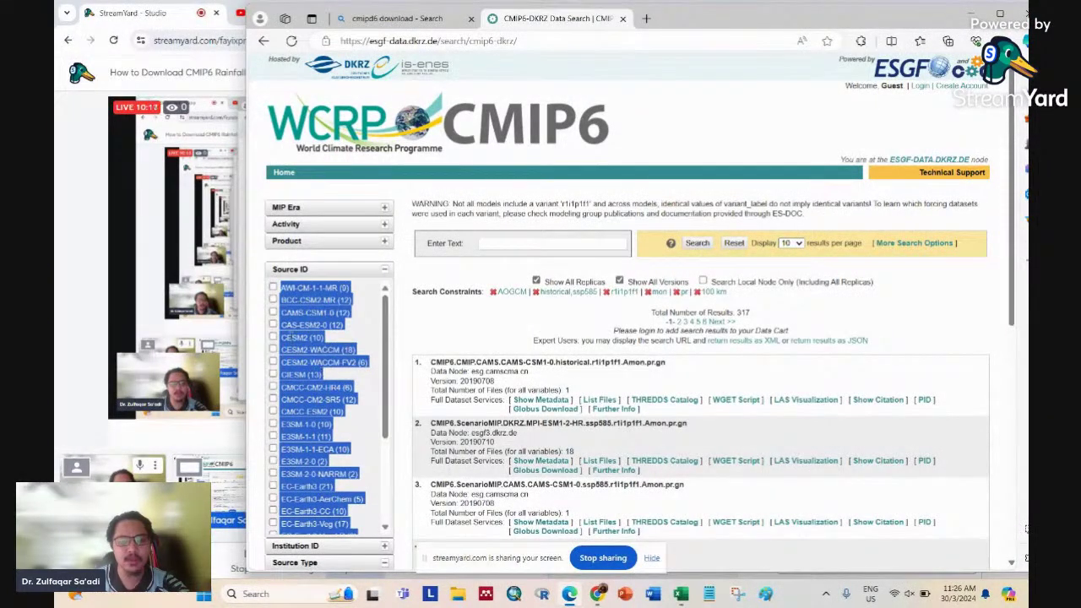
click(434, 320)
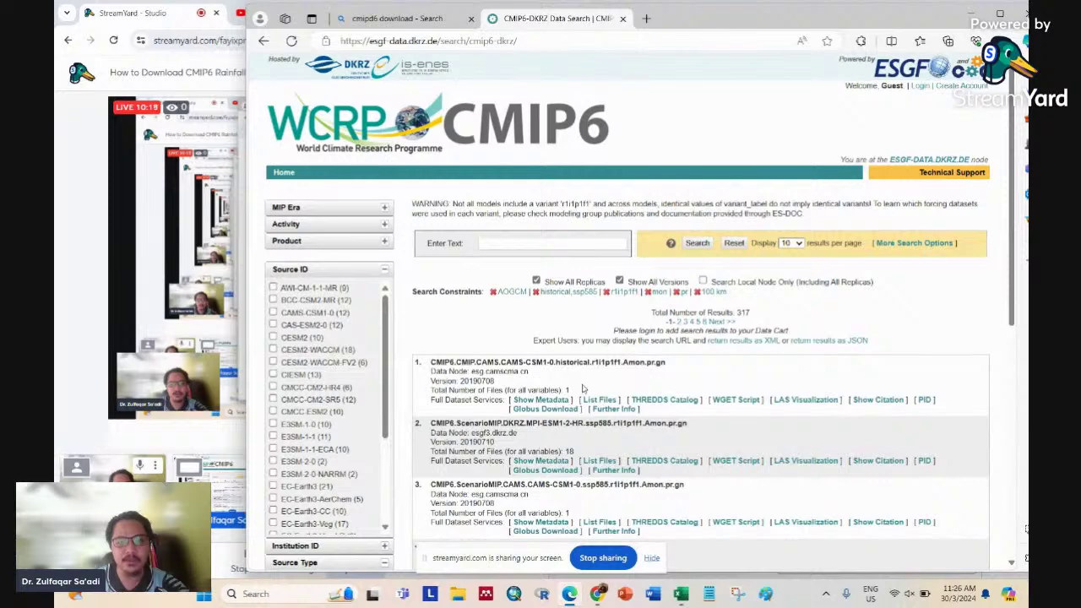
Step: Filter the Source ID to the model AWI-CM-1-1-MR and run the search
scroll(582, 388, down, 1)
scroll(389, 337, down, 1)
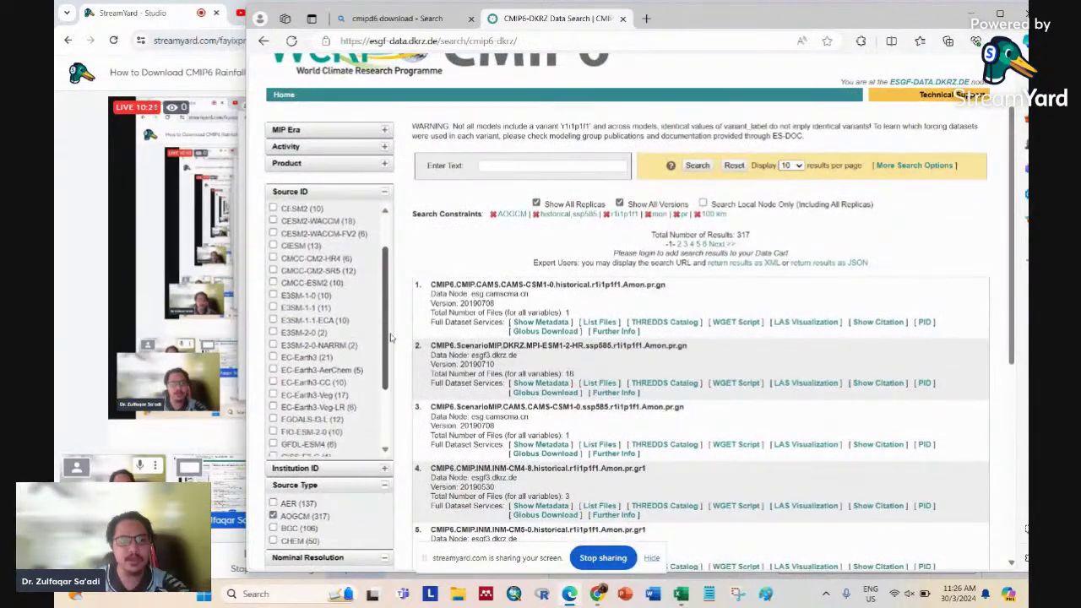
scroll(390, 336, up, 1)
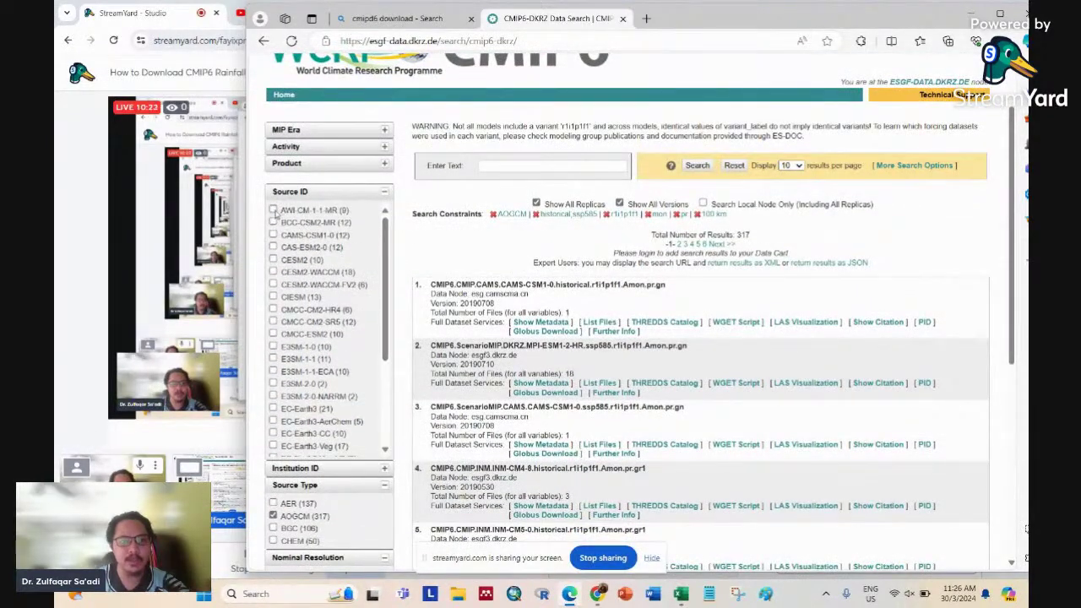
click(273, 210)
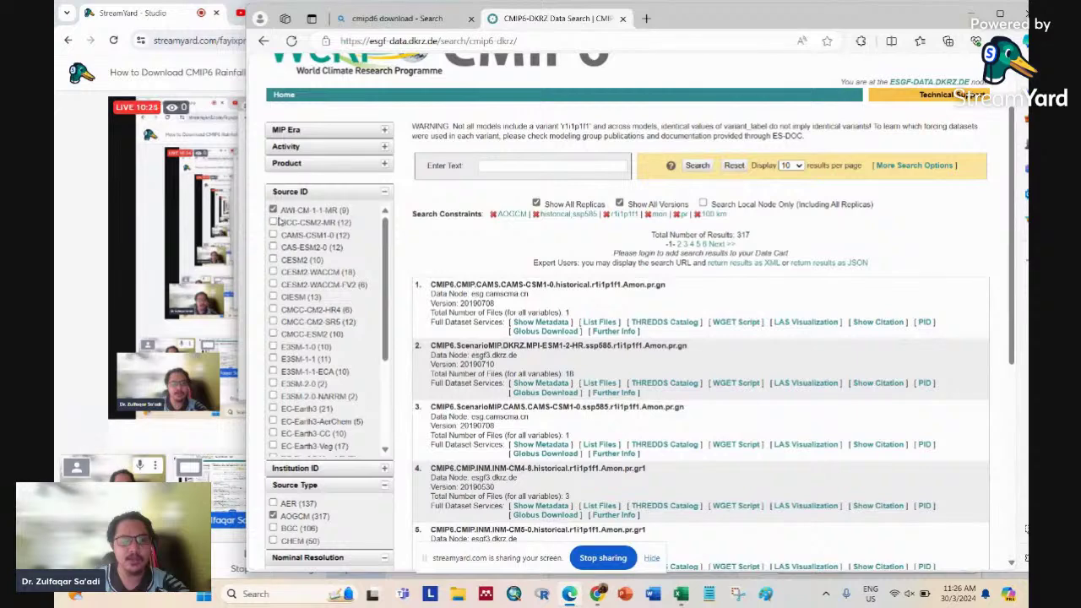
click(697, 166)
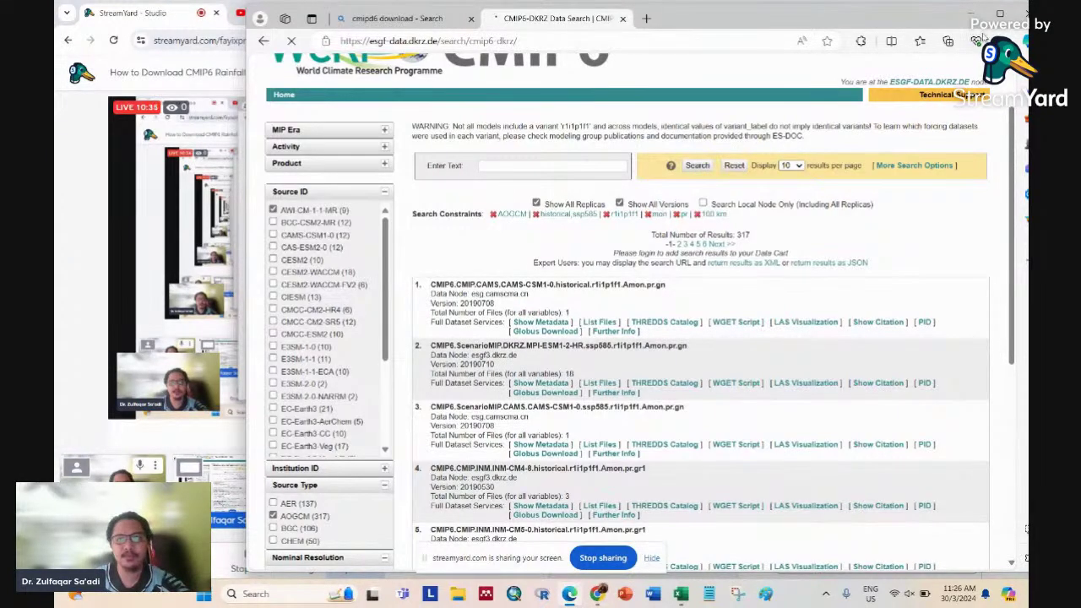
Step: Maximize the browser window and highlight the data node esgf3.dkrz.de of the first AWI-CM-1-1-MR ssp585 dataset
click(1000, 13)
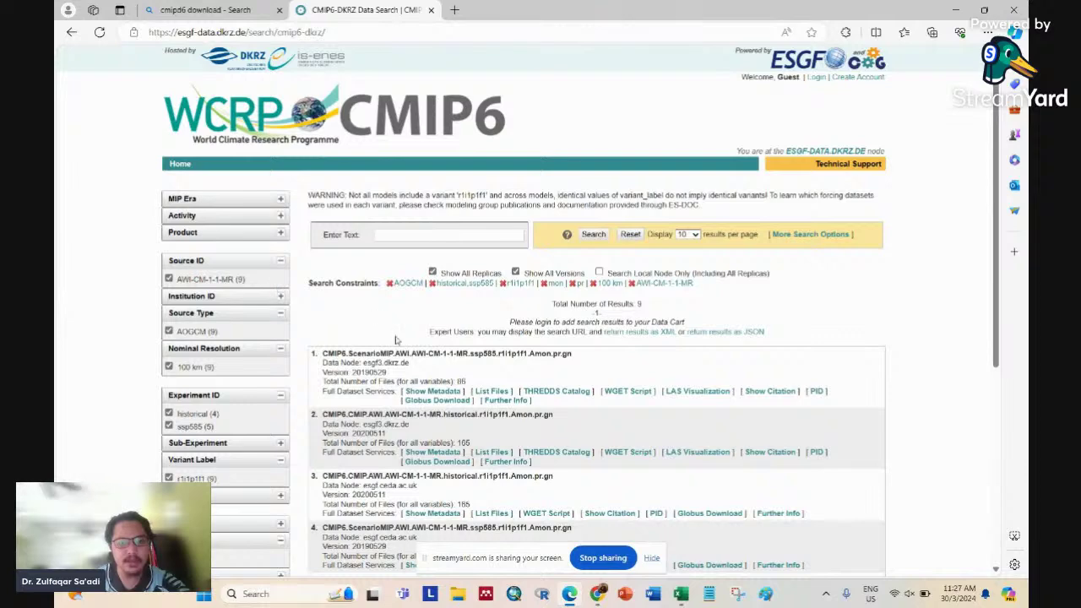
scroll(591, 380, down, 1)
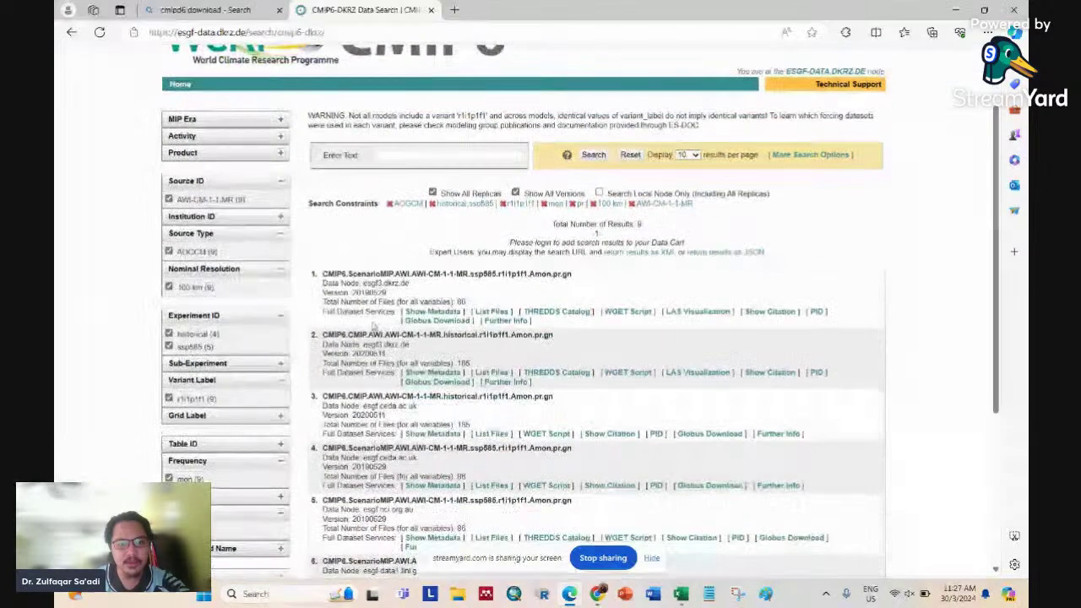
drag(362, 284, 410, 284)
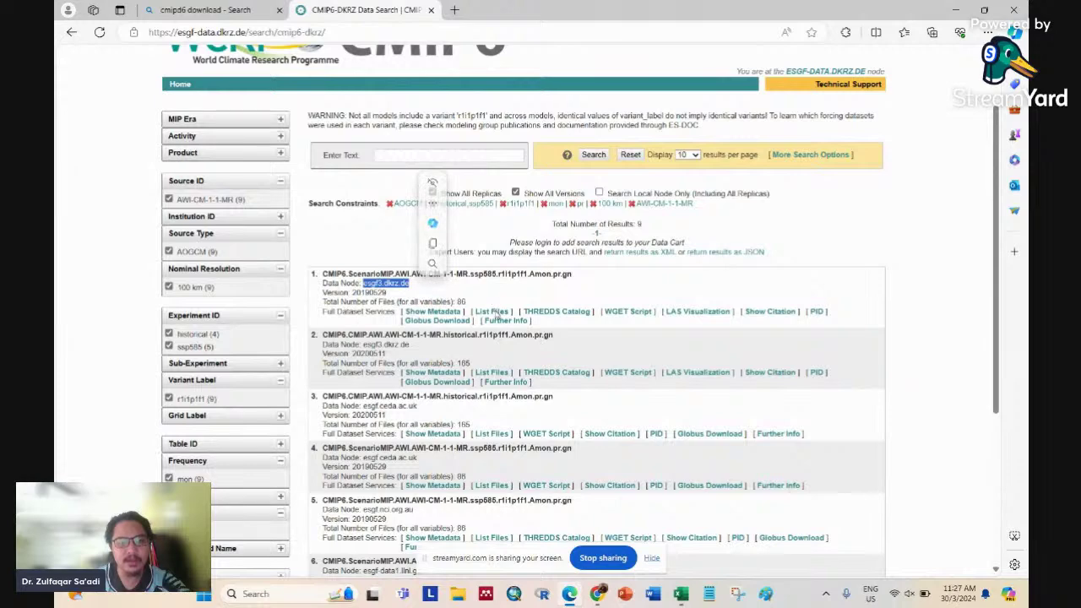
Step: List the files of the first AWI-CM-1-1-MR ssp585 dataset on esgf3.dkrz.de, and collapse the list again
click(512, 296)
click(494, 312)
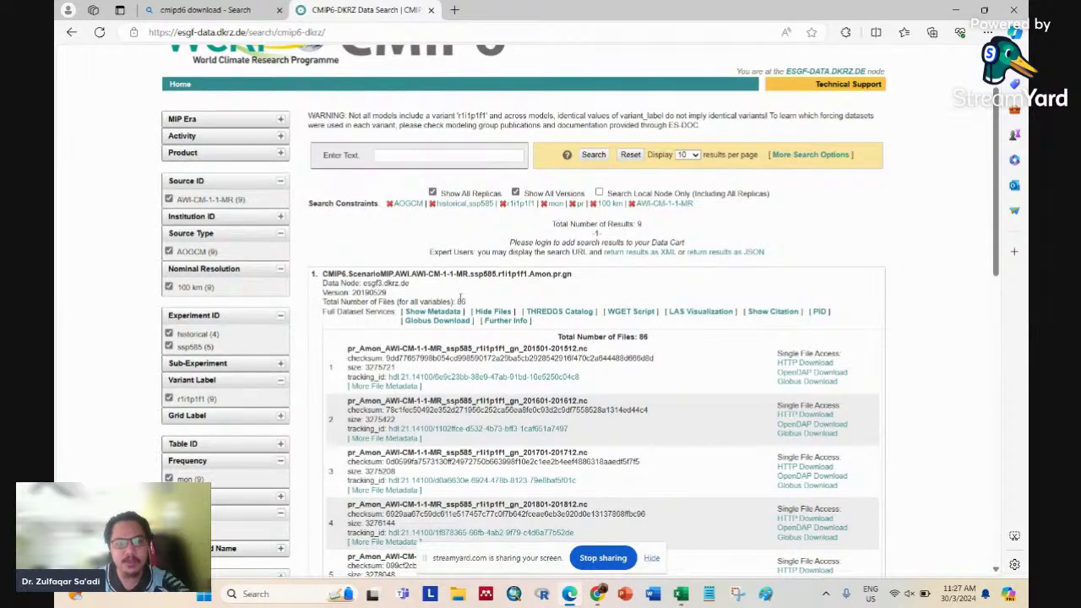
click(489, 311)
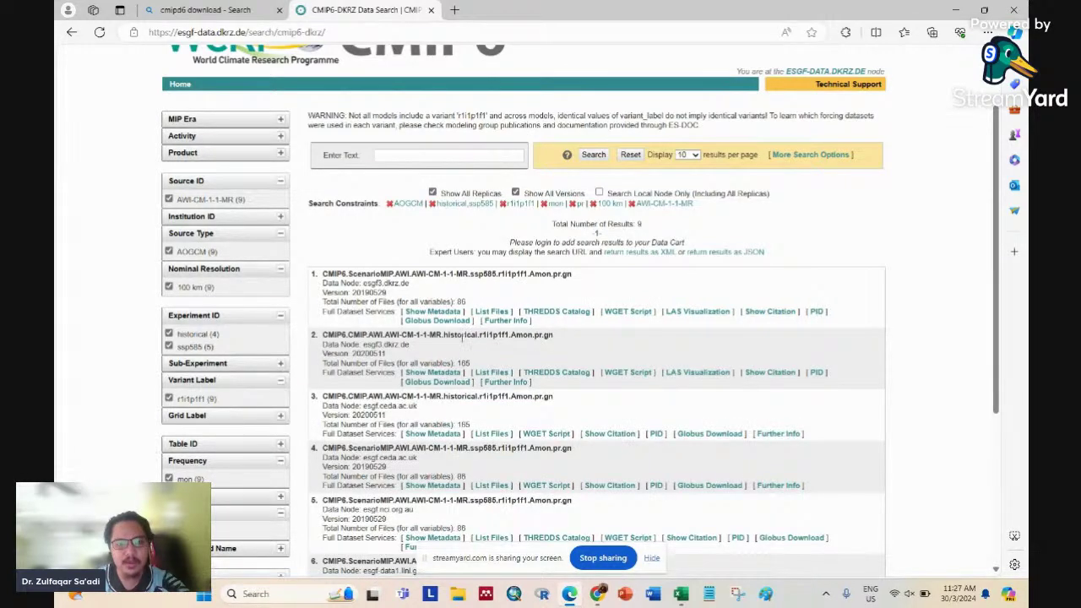
Step: Show all files of the AWI-CM-1-1-MR historical dataset on esgf3.dkrz.de and look through them
click(490, 372)
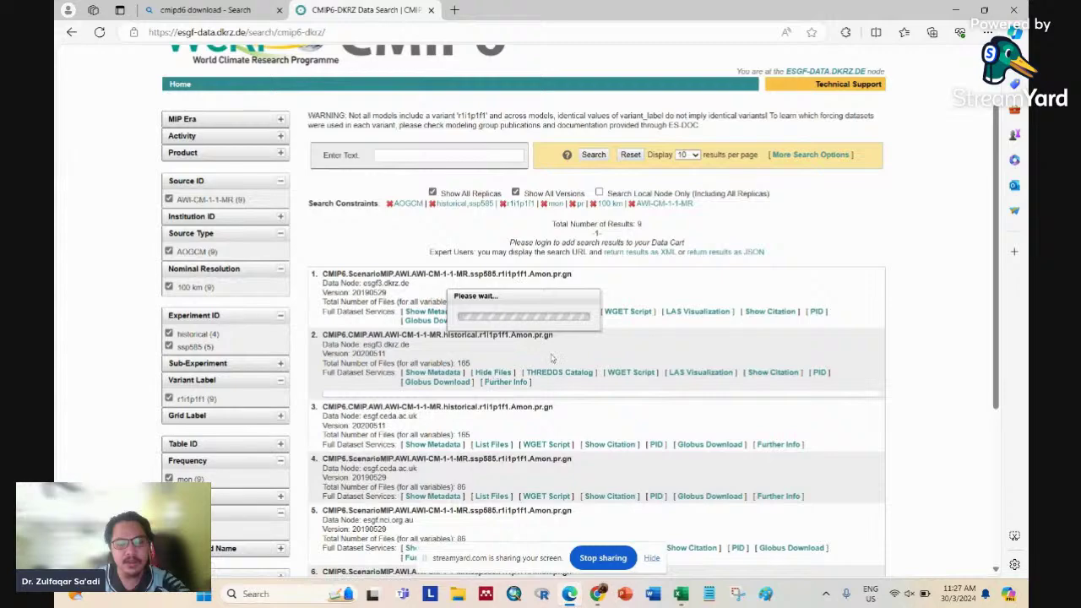
scroll(707, 358, down, 1)
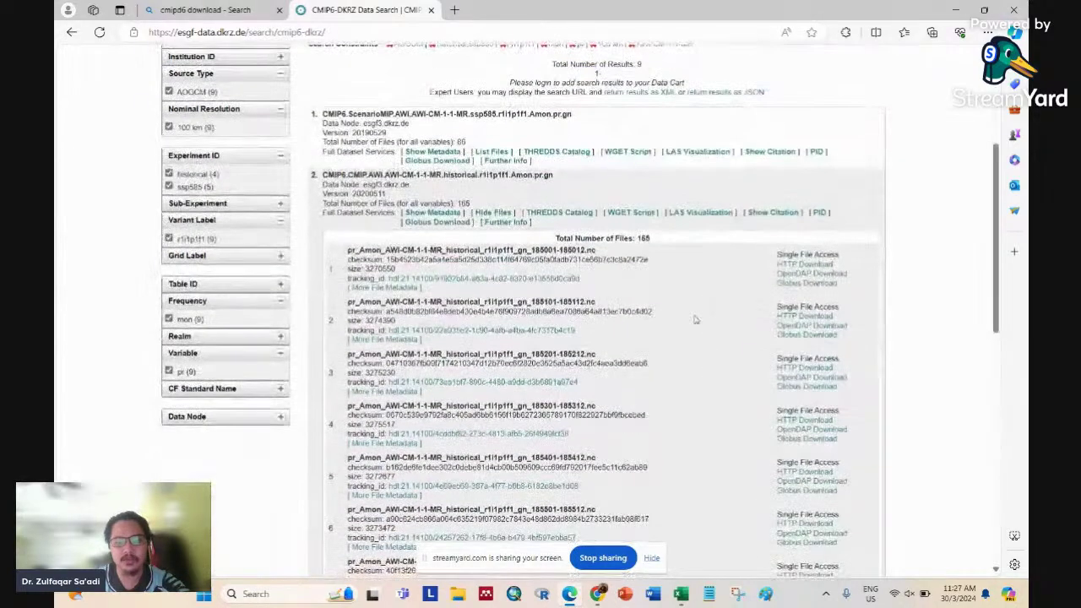
scroll(665, 331, down, 8)
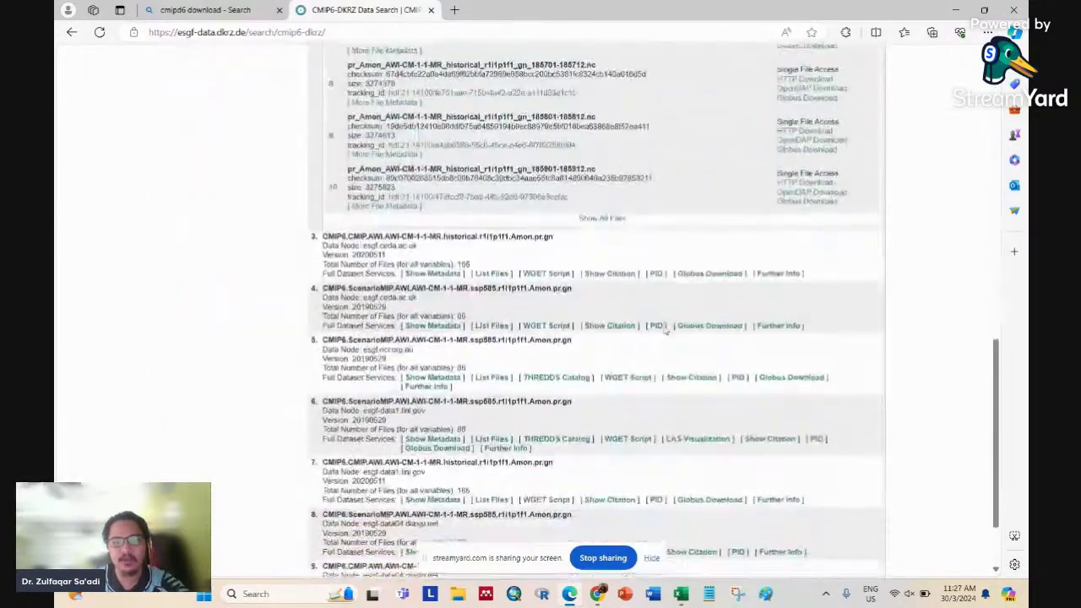
scroll(665, 331, up, 4)
click(608, 449)
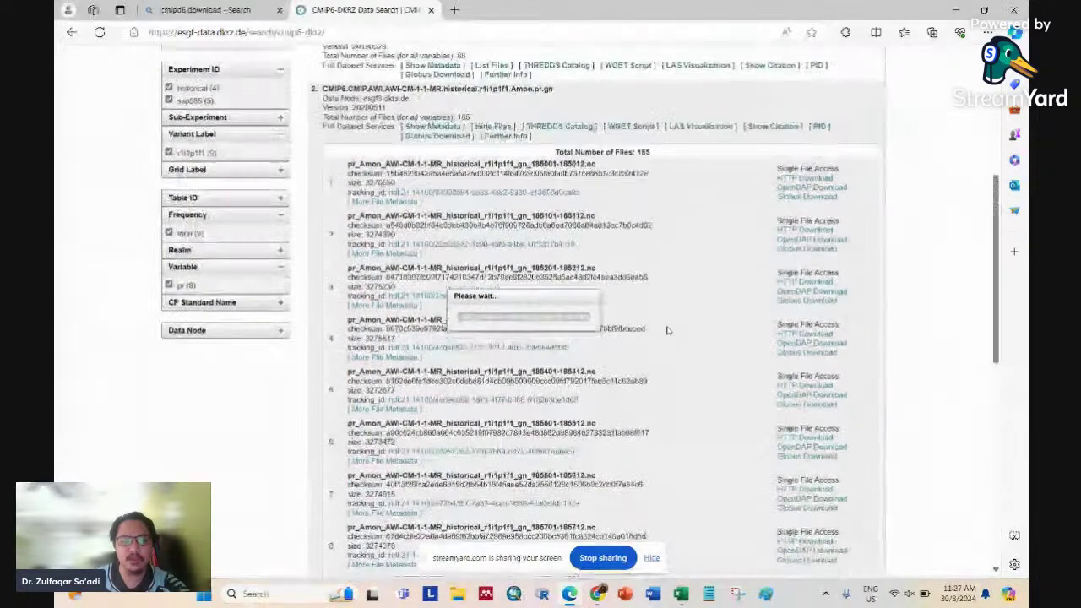
scroll(665, 332, down, 6)
scroll(666, 330, up, 7)
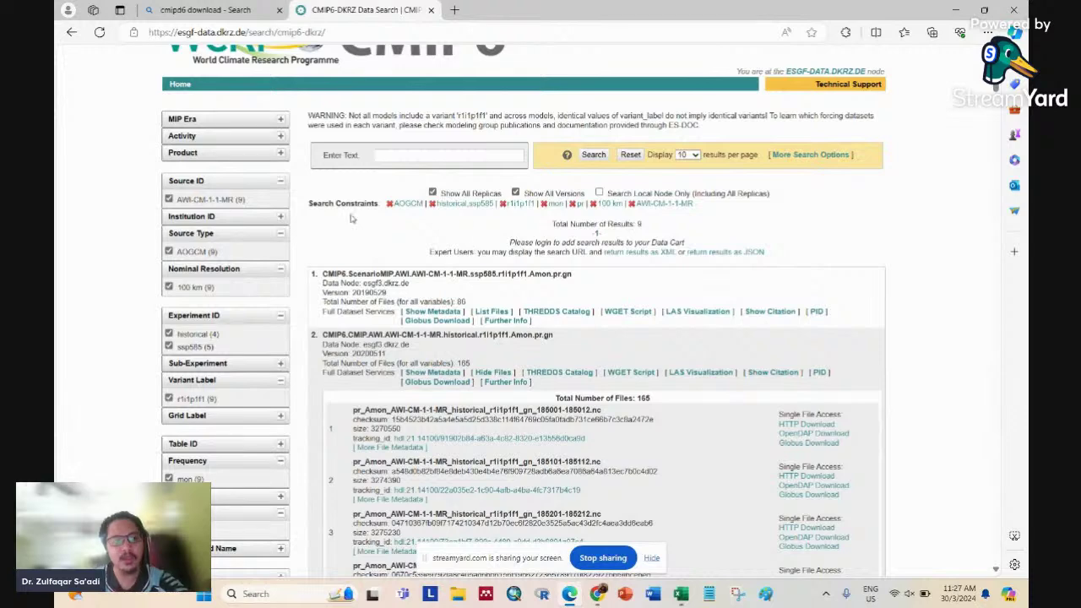
Step: Switch to the model list in Excel and fill the AWI-CM-1-1-MR cell A1 with yellow
click(681, 594)
click(224, 229)
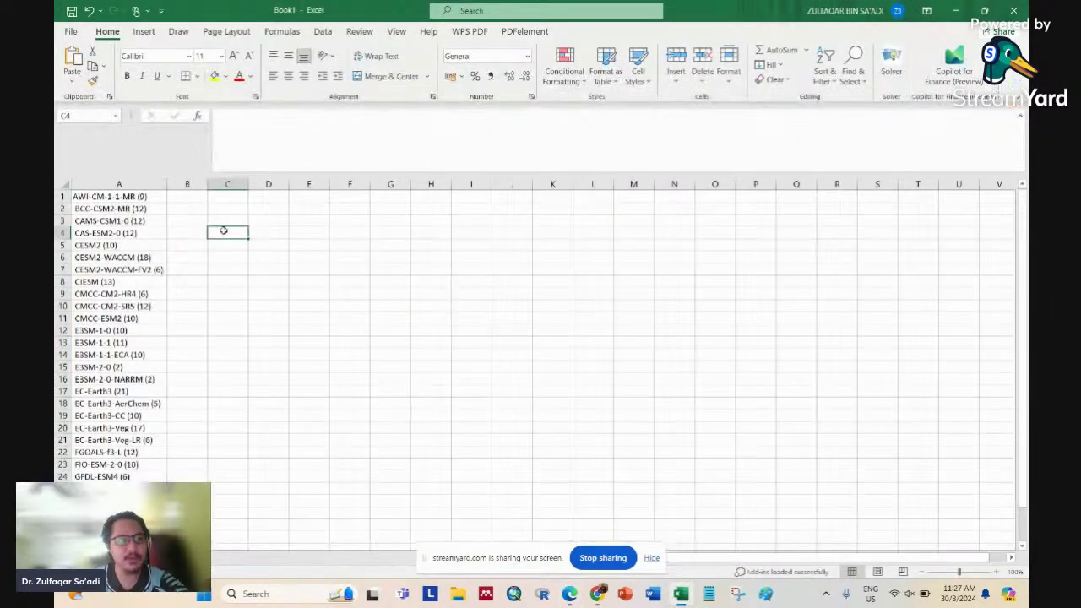
click(120, 197)
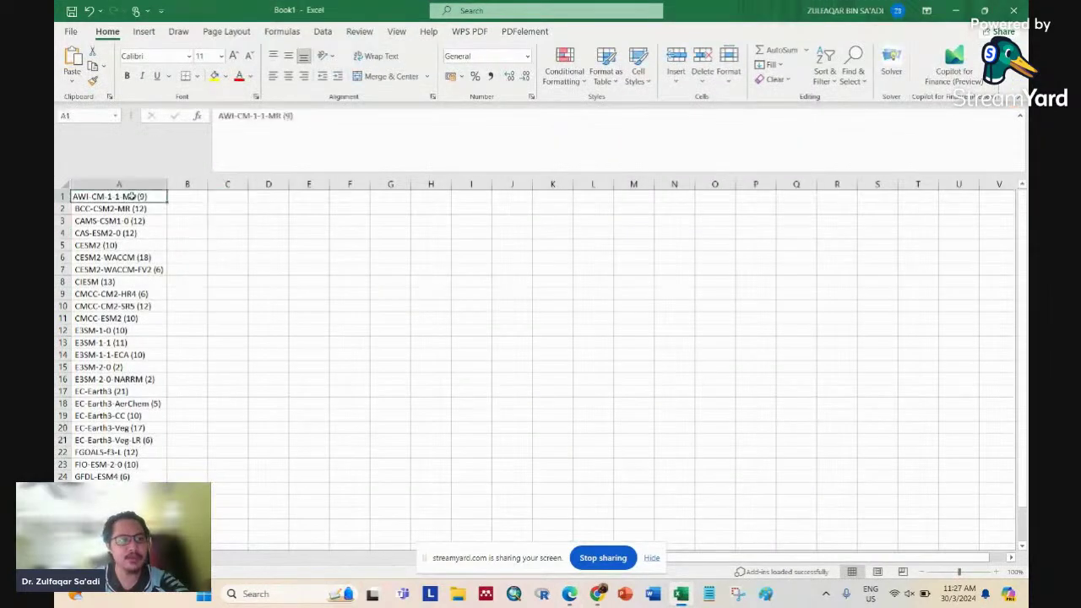
click(214, 75)
click(144, 208)
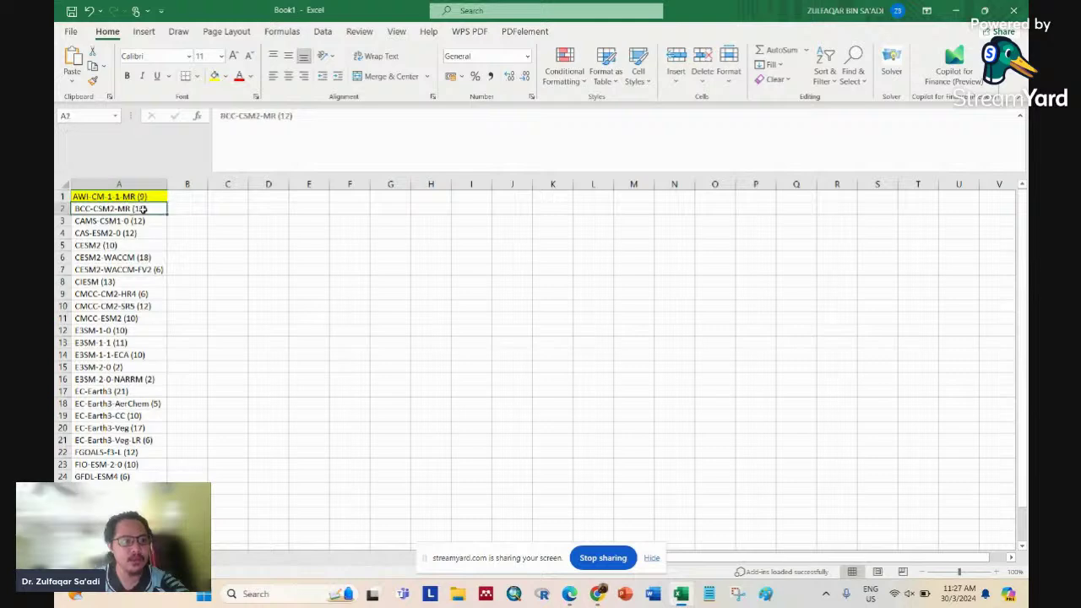
Step: Return to Edge, remove the AWI-CM-1-1-MR filter, and filter the Source ID to E3SM-2-0-NARRM
click(569, 593)
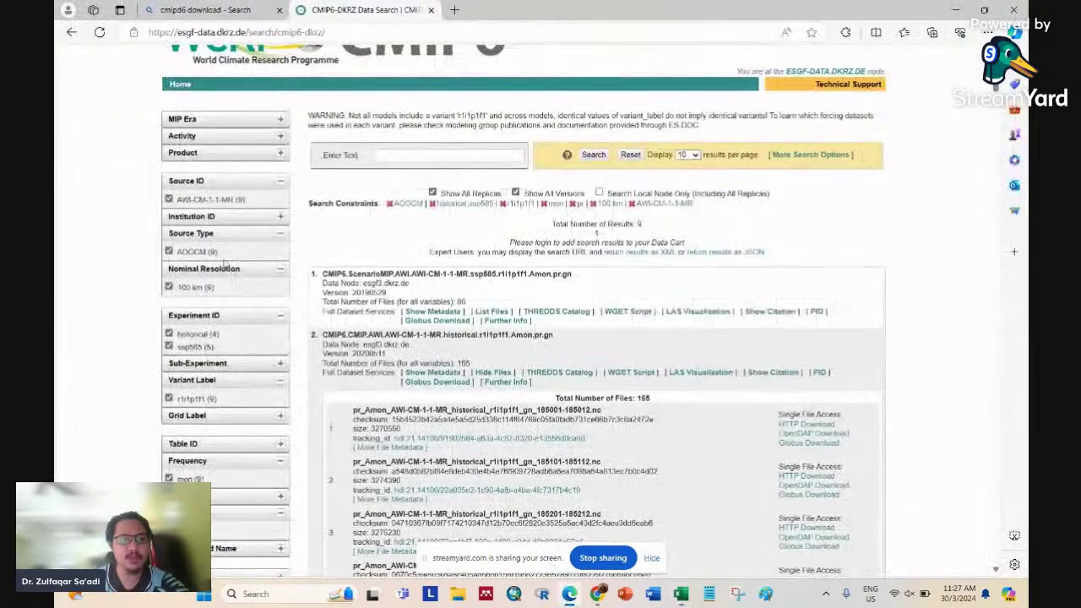
click(170, 200)
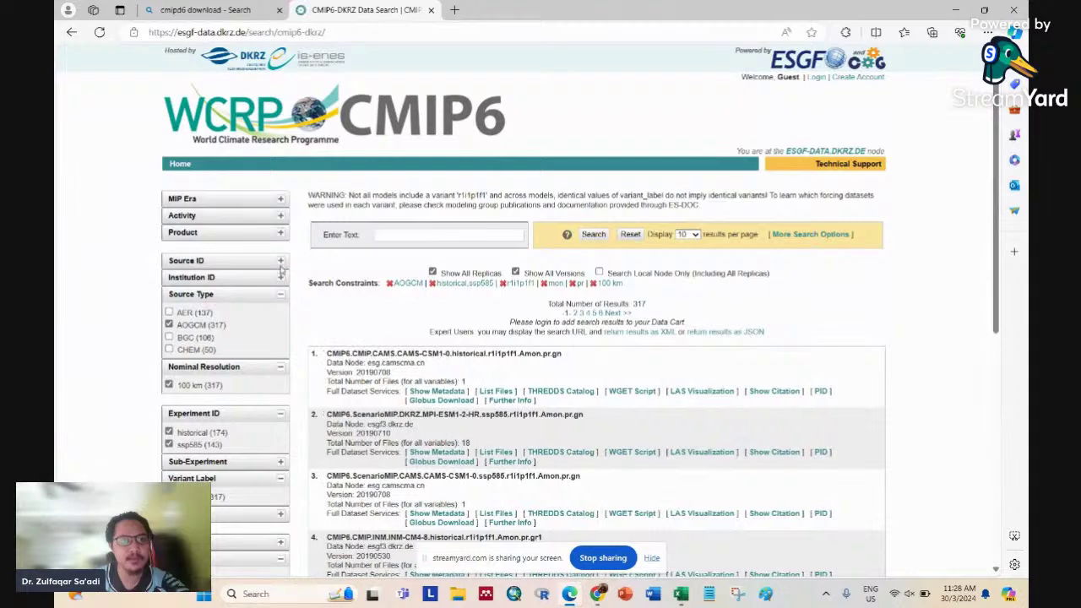
click(280, 261)
scroll(218, 224, down, 1)
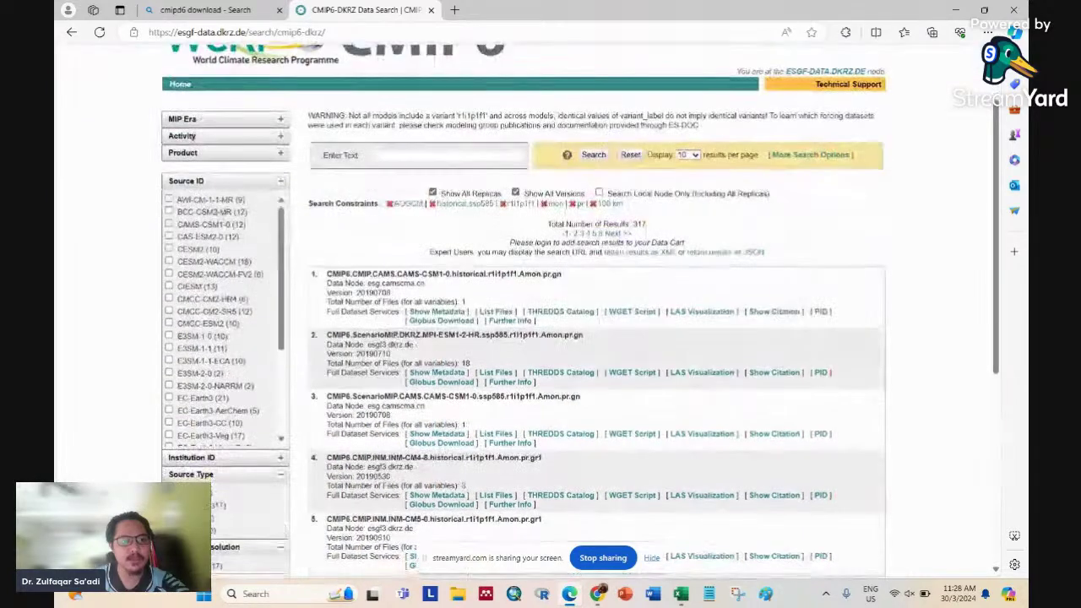
drag(281, 257, 283, 333)
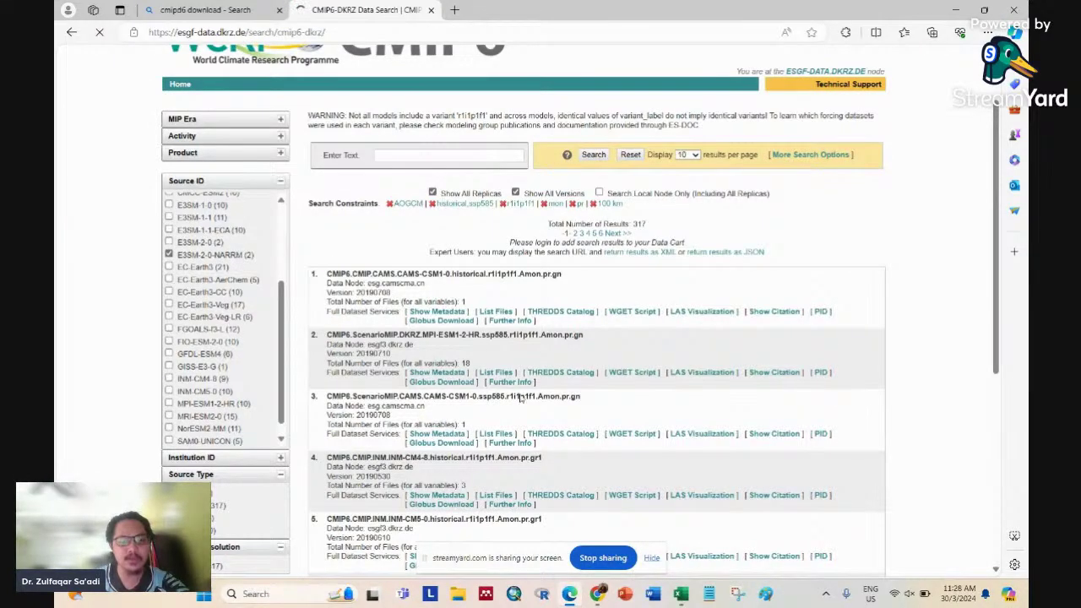
Step: Switch to Excel, select the E3SM-2-0-NARRM entry in A16, and return to the search page in Edge
click(682, 598)
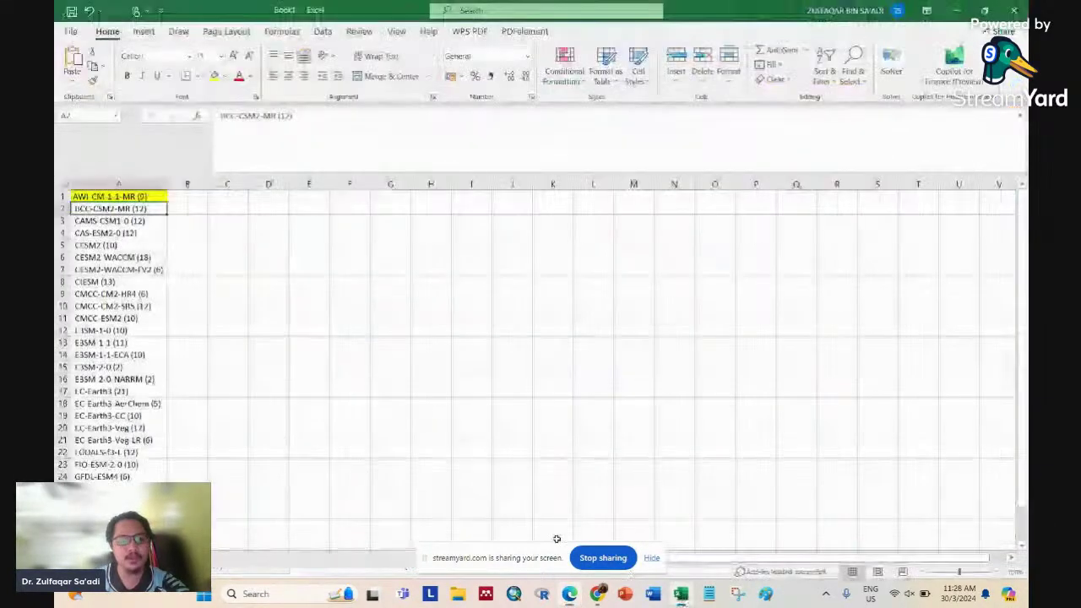
click(140, 380)
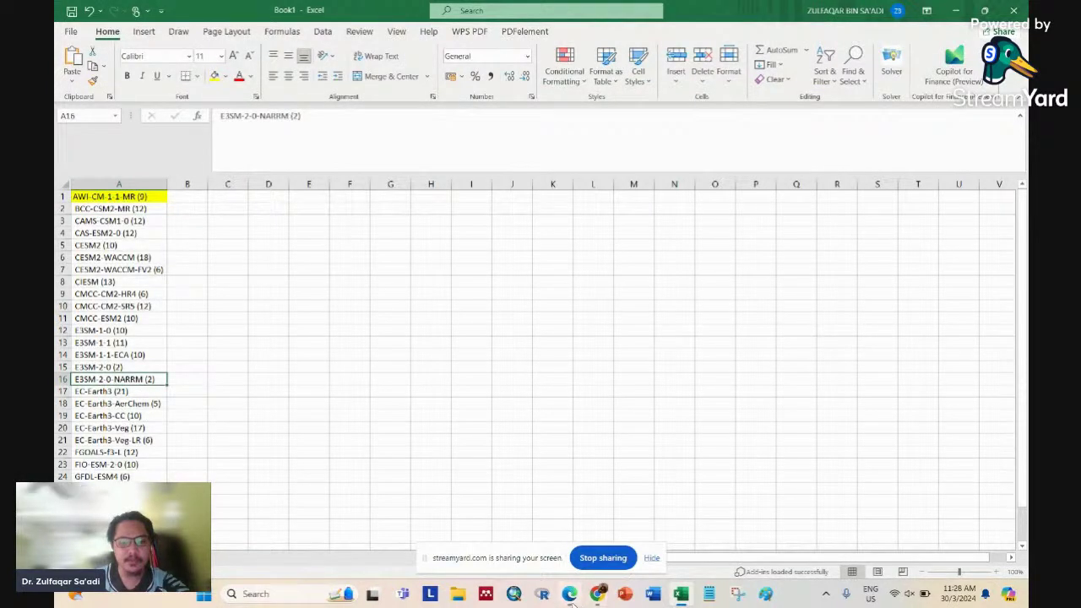
click(570, 594)
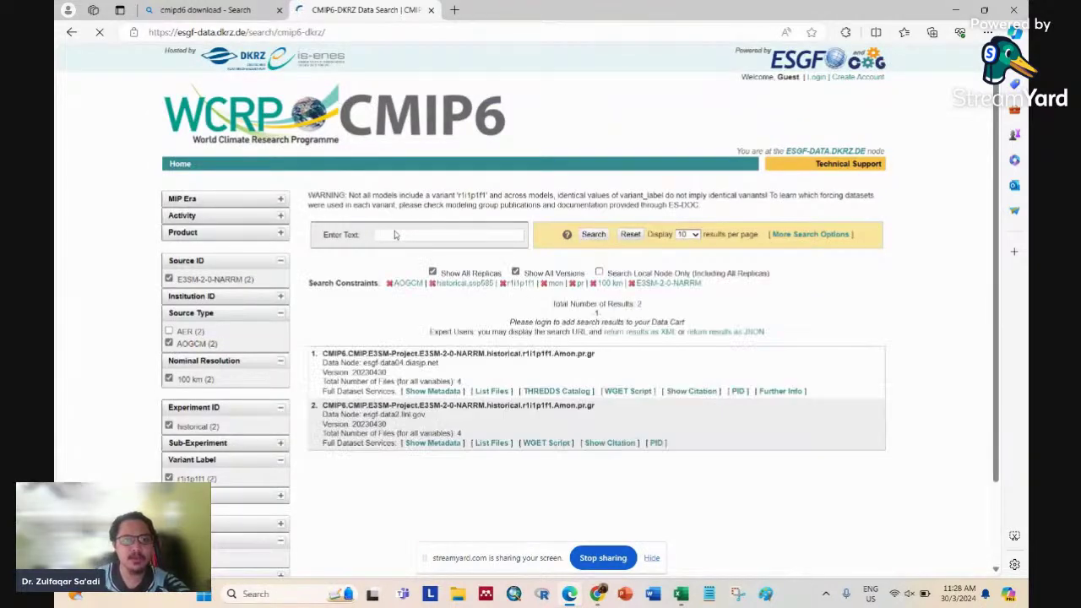
Step: Try to list the files of both E3SM-2-0-NARRM historical datasets, dismissing any error dialogs
scroll(373, 299, down, 1)
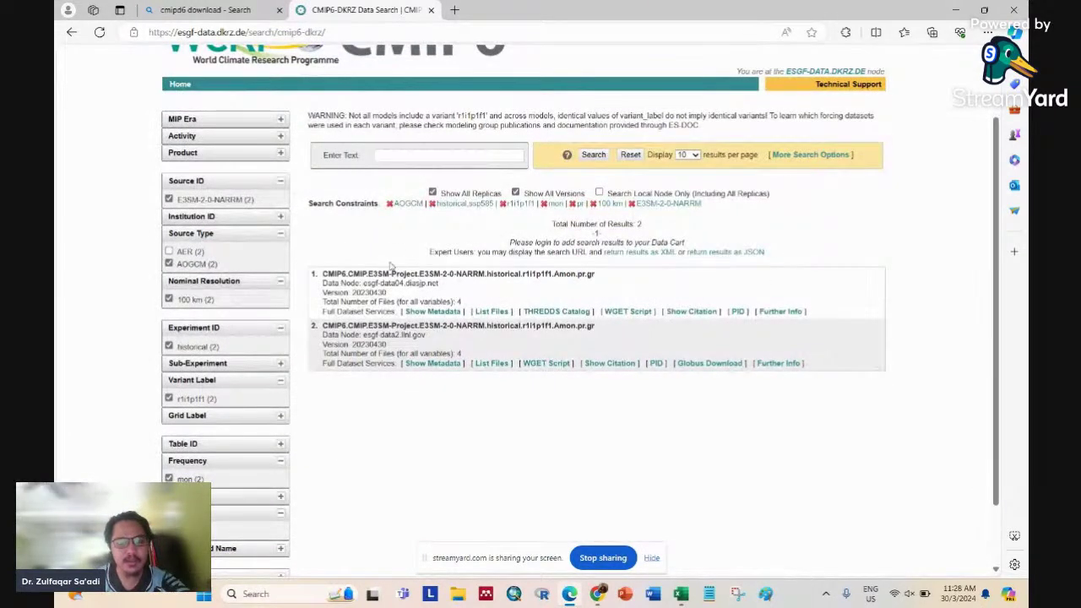
click(498, 313)
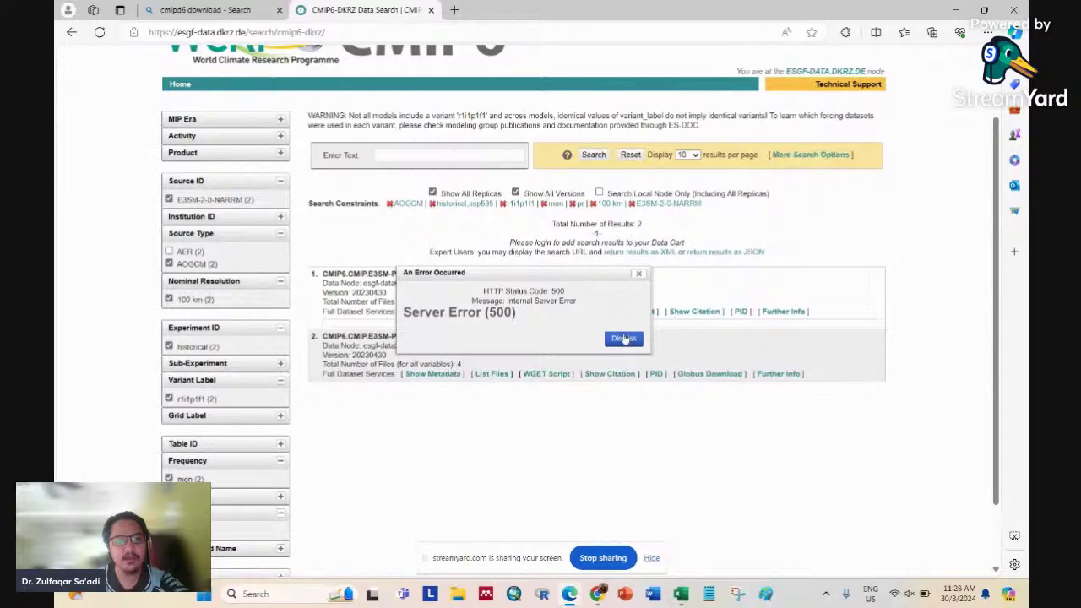
click(623, 338)
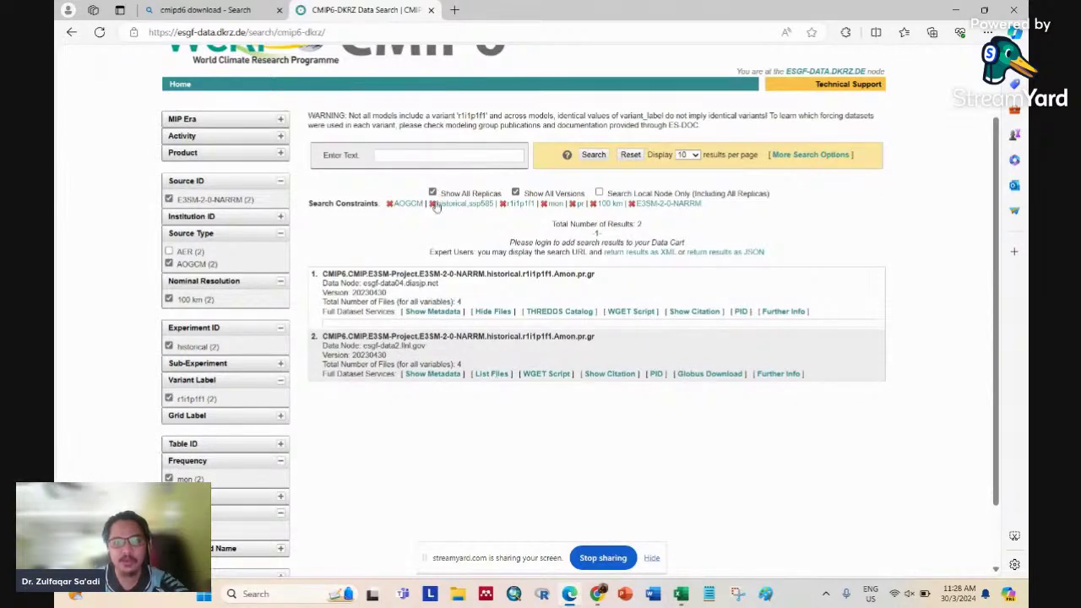
click(493, 377)
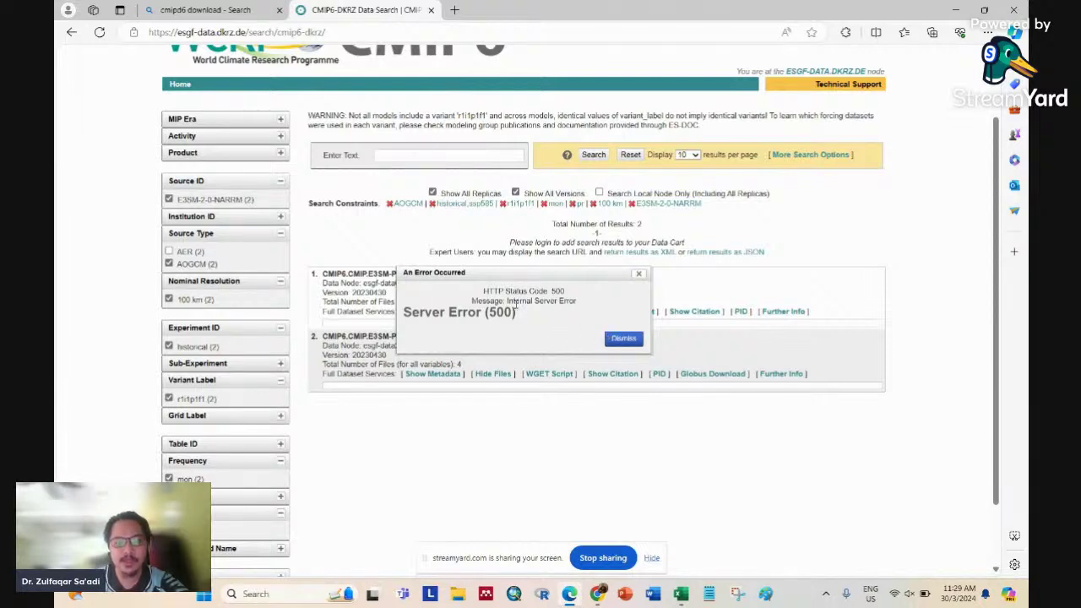
drag(506, 301, 577, 302)
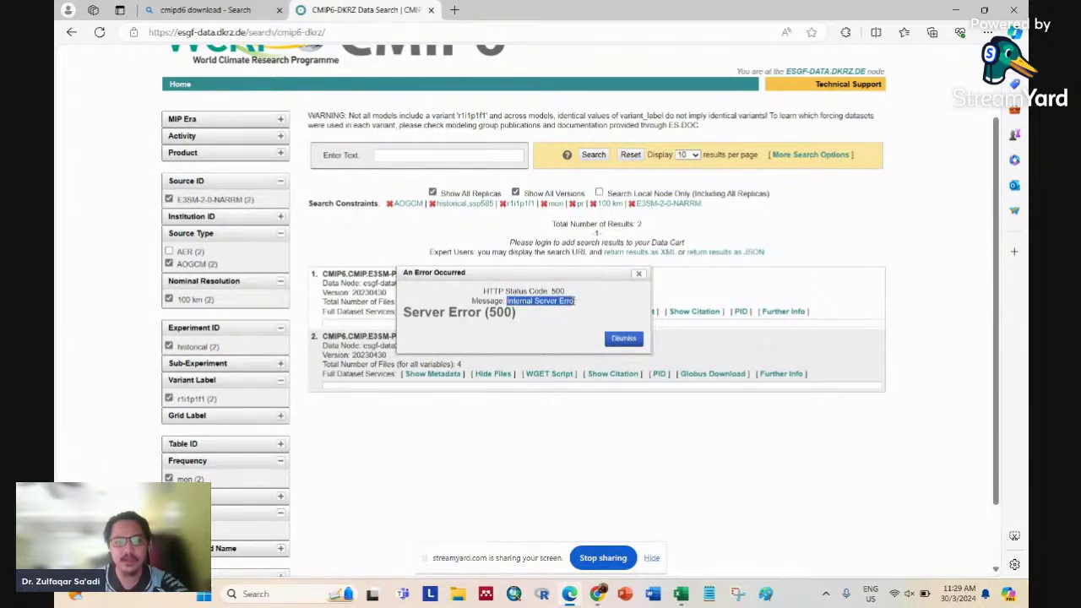
click(623, 338)
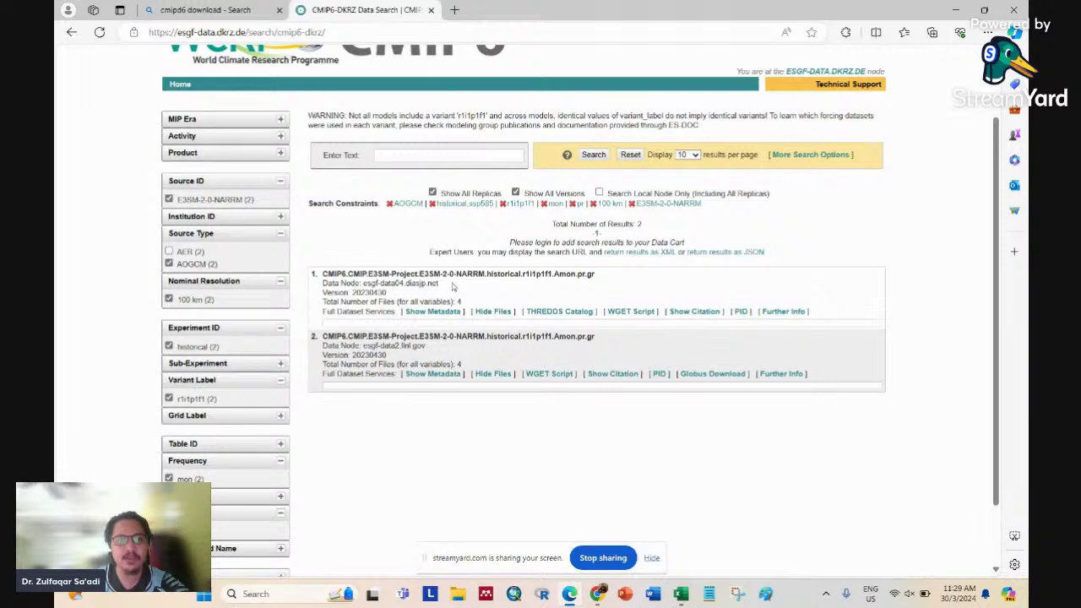
Step: Highlight both E3SM-2-0-NARRM historical results, examine the metadata of each dataset, and collapse it again
drag(459, 276, 572, 347)
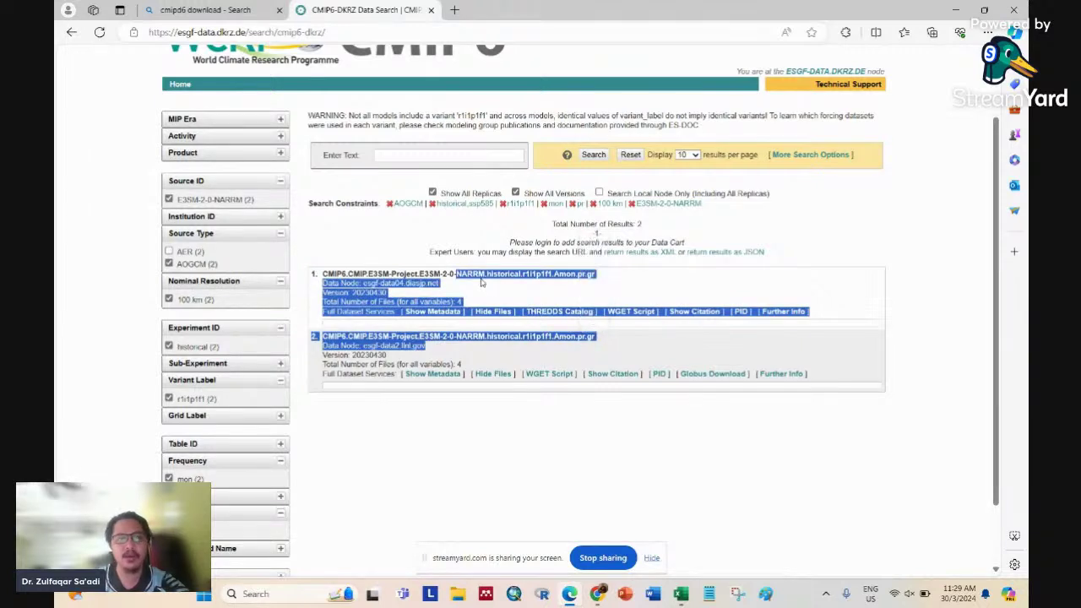
drag(326, 274, 542, 344)
click(432, 311)
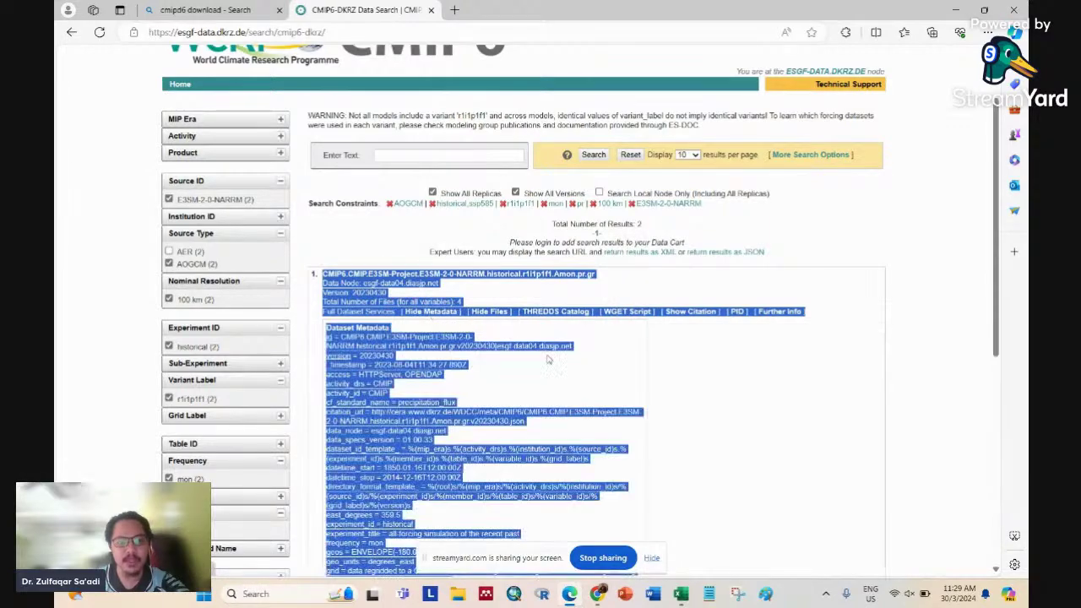
click(698, 395)
scroll(697, 394, down, 10)
scroll(698, 394, up, 11)
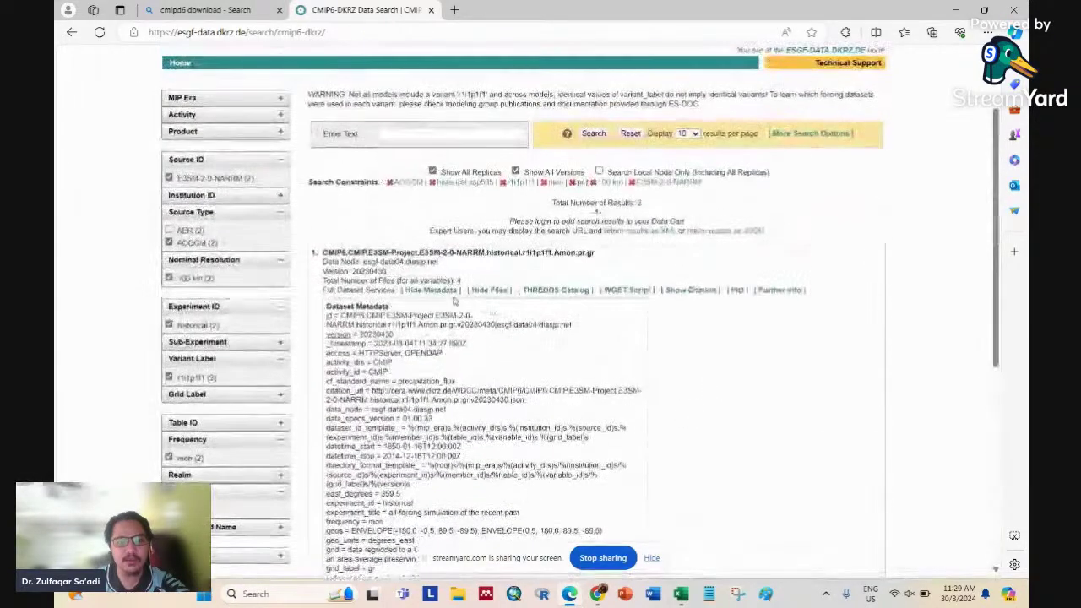
click(430, 290)
click(435, 352)
scroll(507, 346, down, 5)
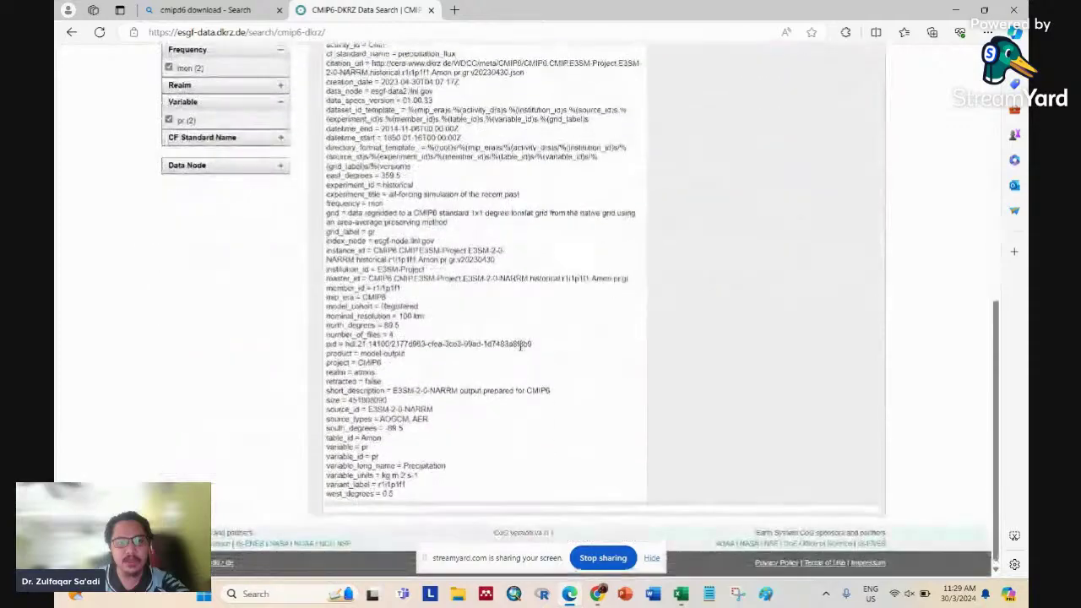
scroll(476, 287, up, 3)
click(433, 202)
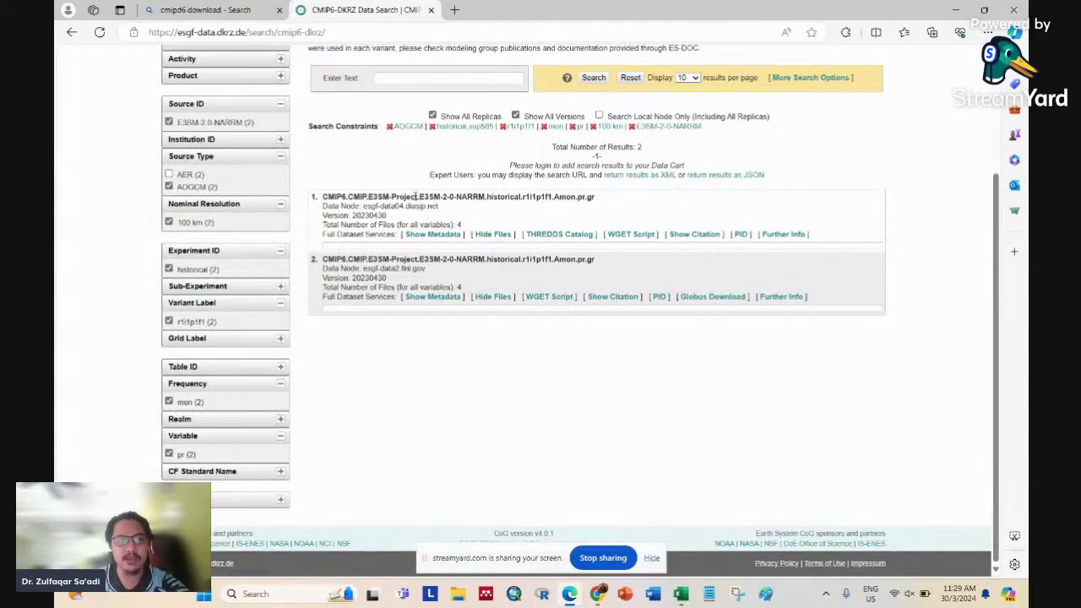
Step: Highlight the model name E3SM-2-0-NARRM in the first result, switch to Excel, and fill its cell A16 with red
drag(419, 197, 475, 197)
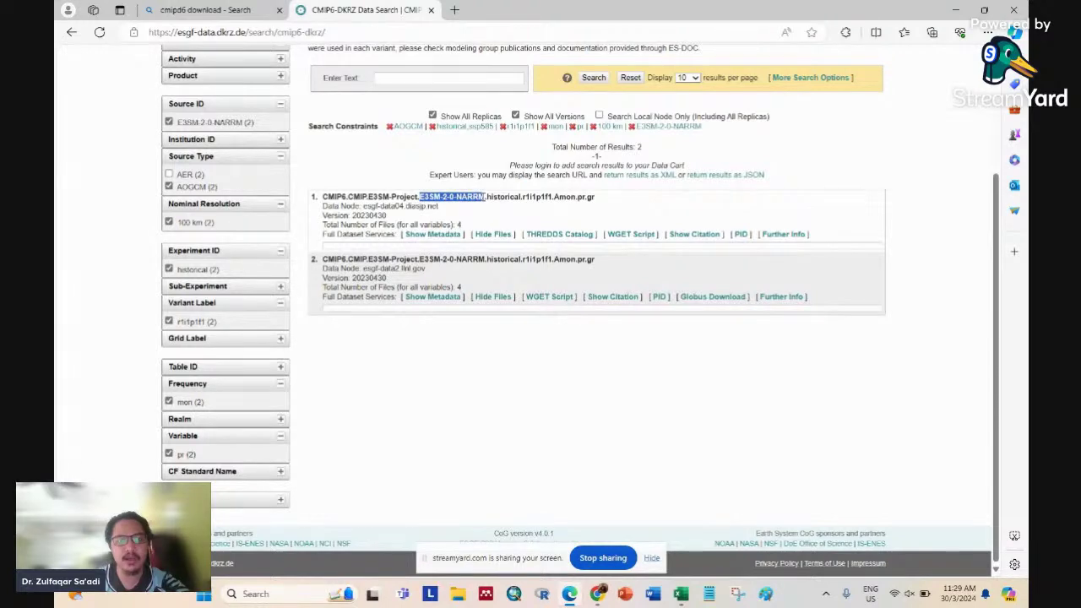
click(680, 594)
click(212, 390)
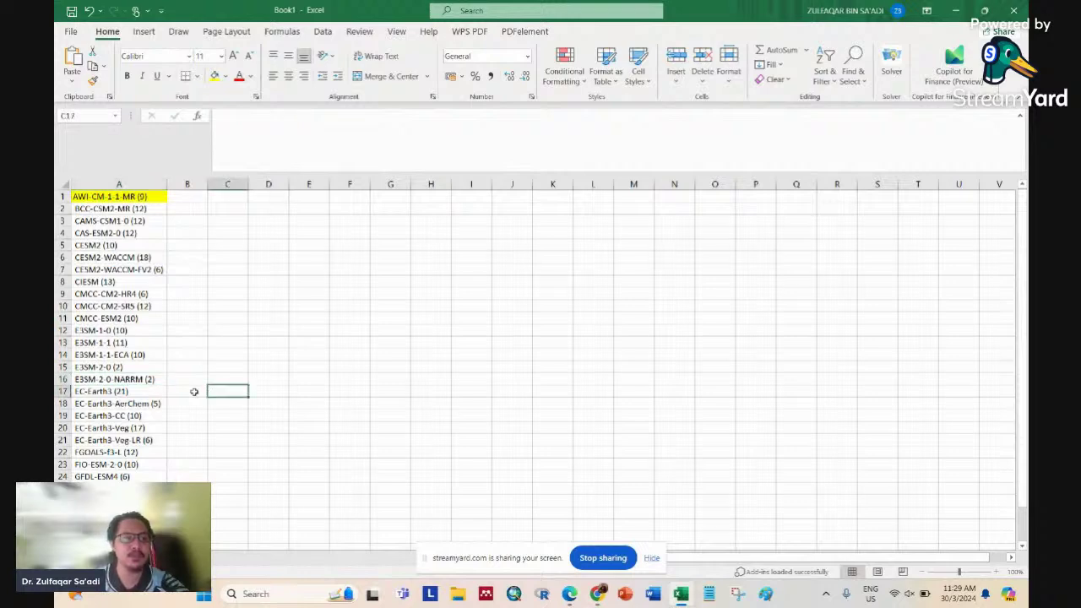
click(145, 380)
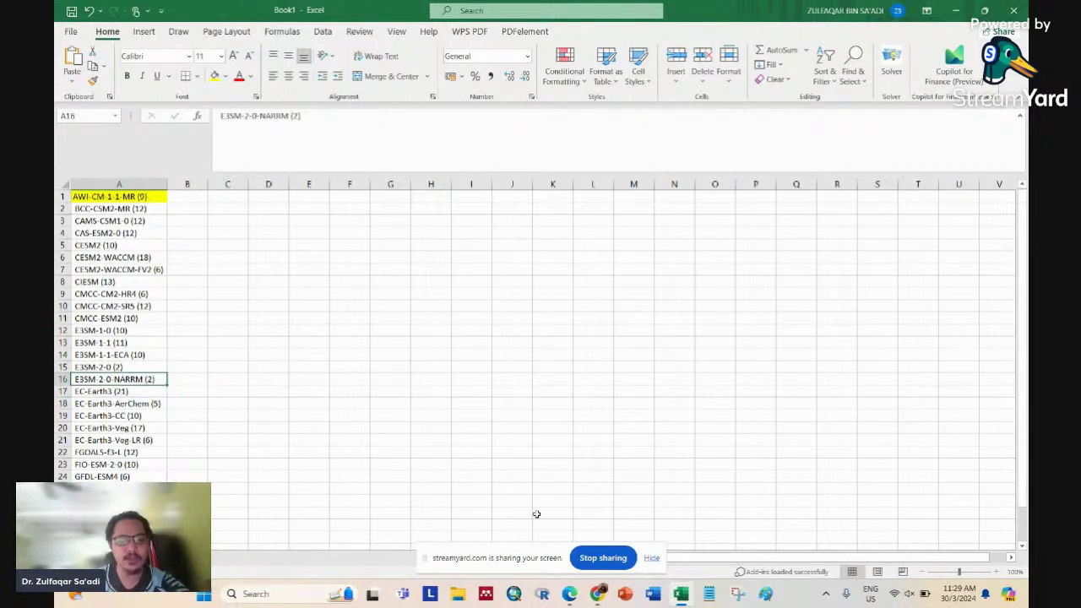
click(225, 76)
click(224, 197)
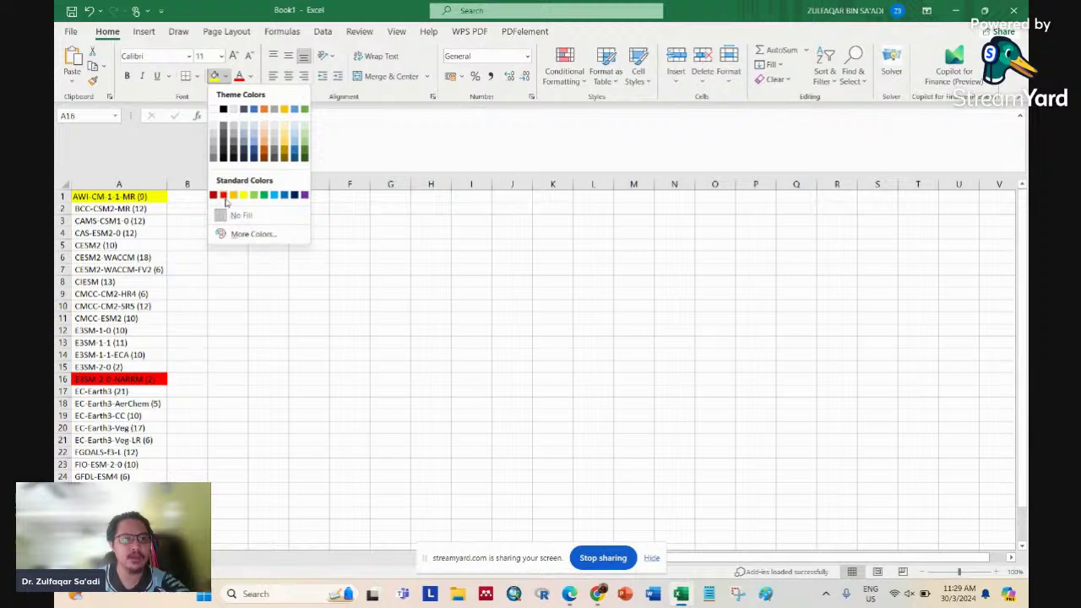
click(271, 335)
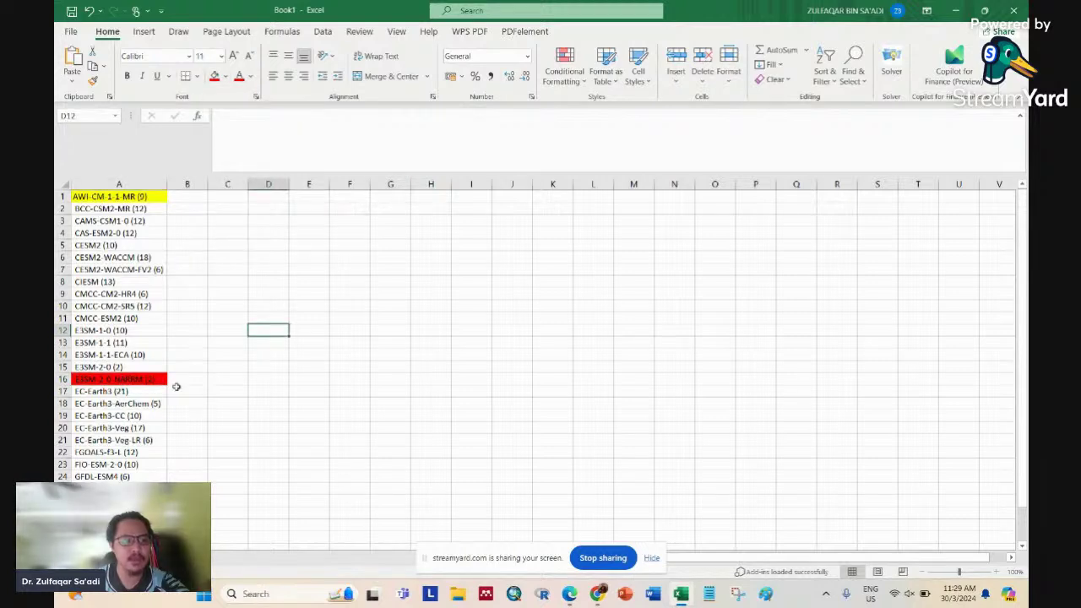
Step: Fill the E3SM-2-0 cell A15 with red
scroll(175, 386, down, 1)
click(100, 332)
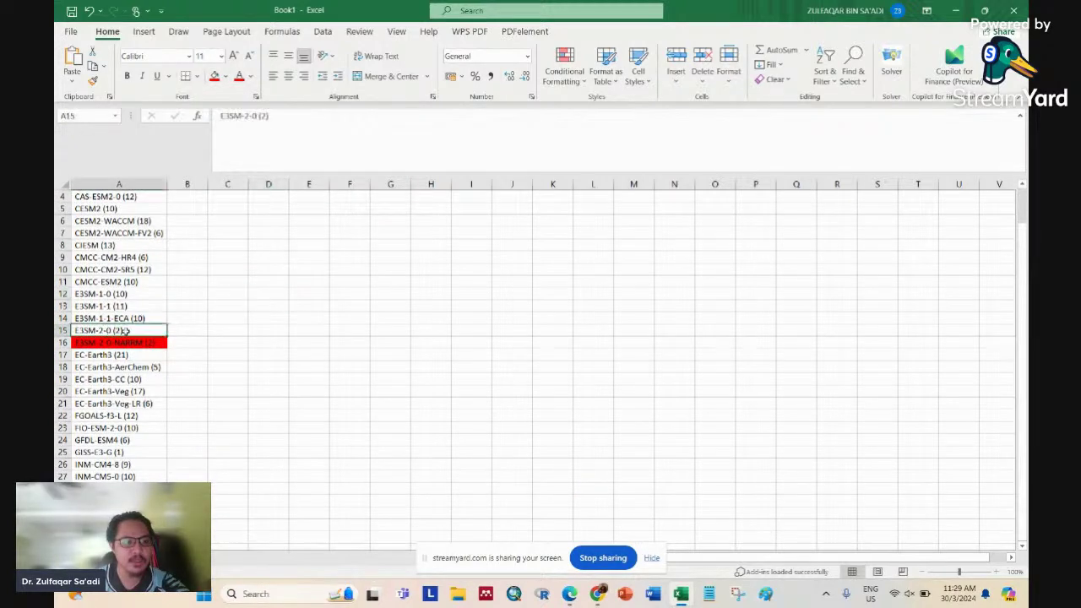
click(215, 76)
scroll(226, 269, up, 1)
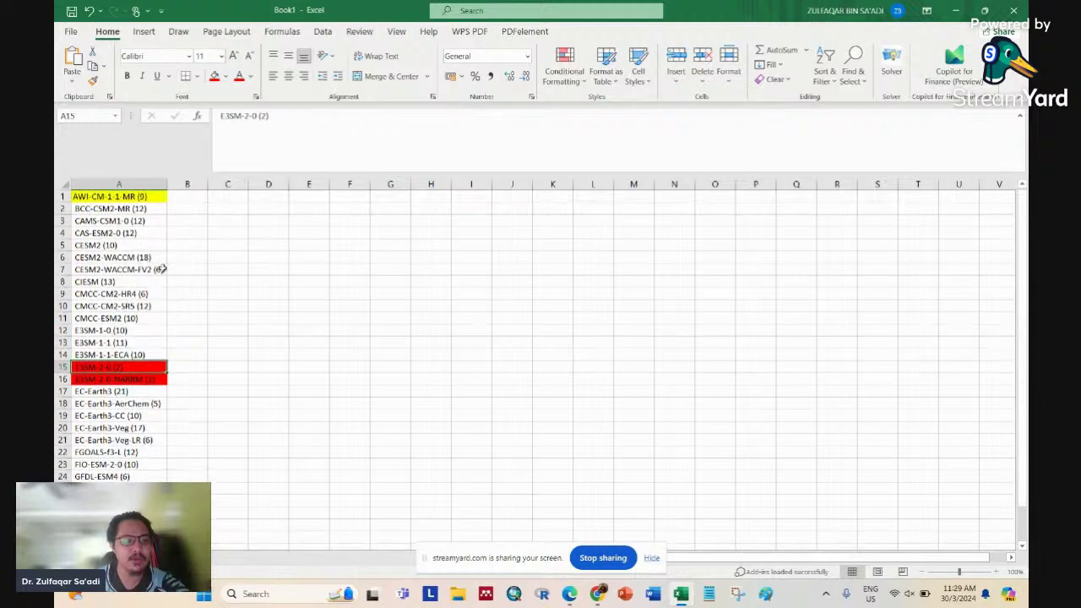
Step: Highlight the full model list A1:A30 in Excel to review it, deselect it, and return to the ESGF search results in the browser
click(94, 198)
scroll(215, 376, down, 2)
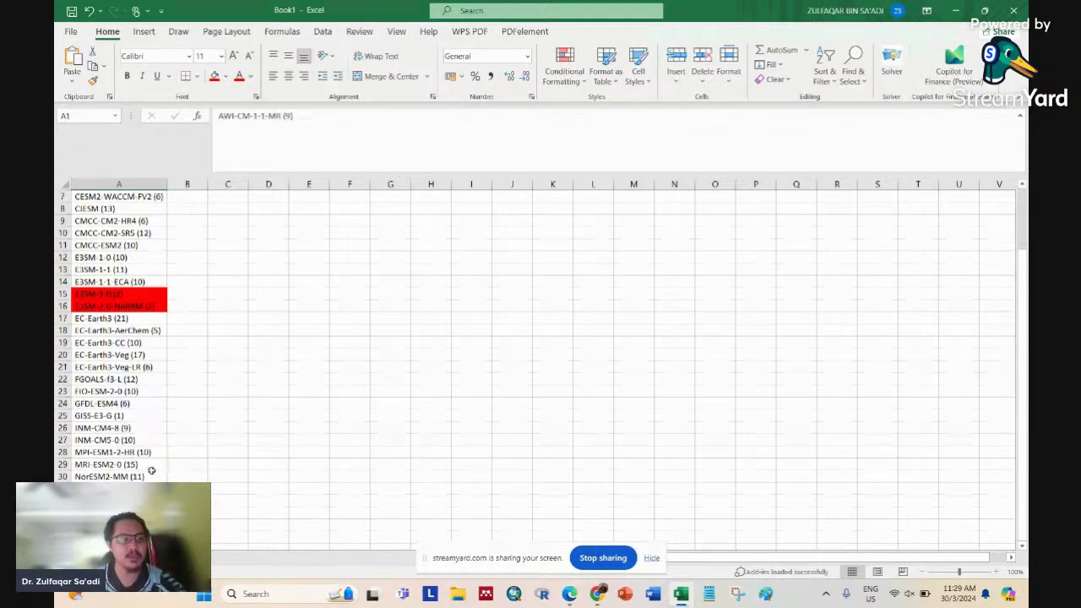
shift+click(83, 478)
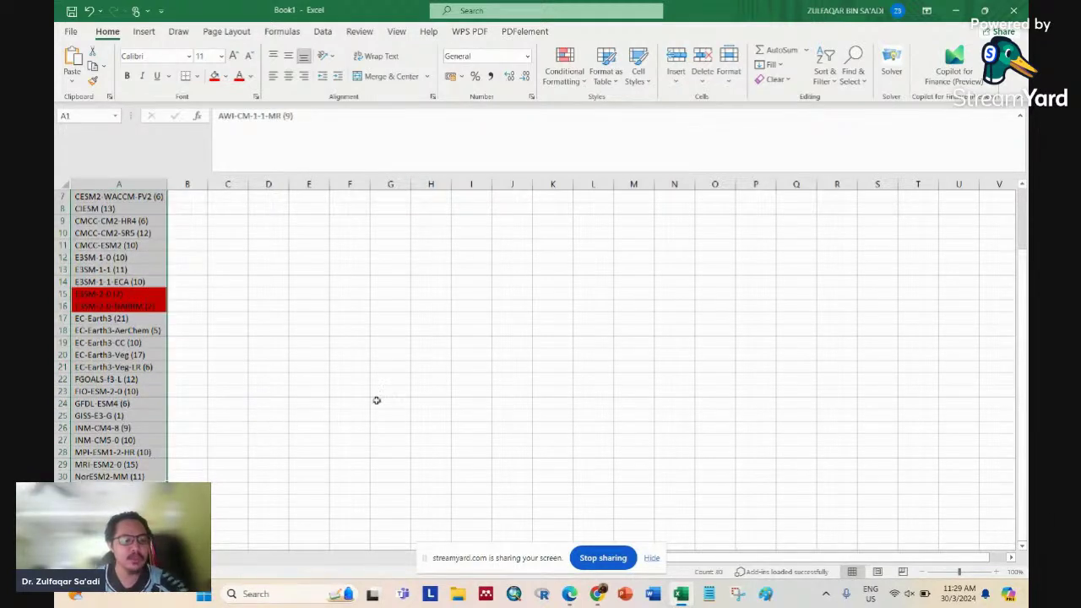
scroll(151, 327, up, 2)
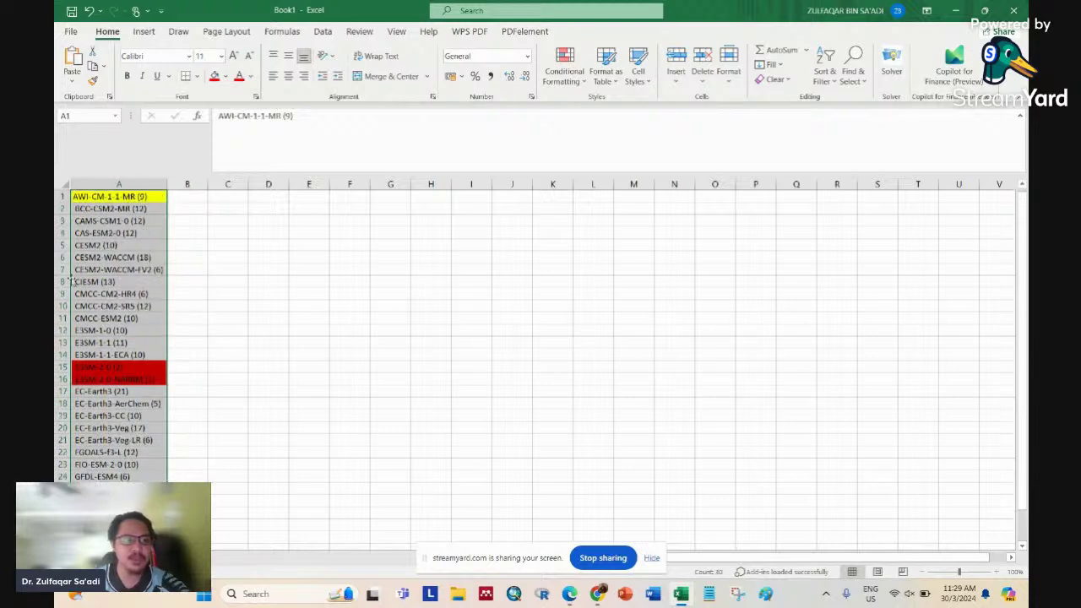
click(479, 411)
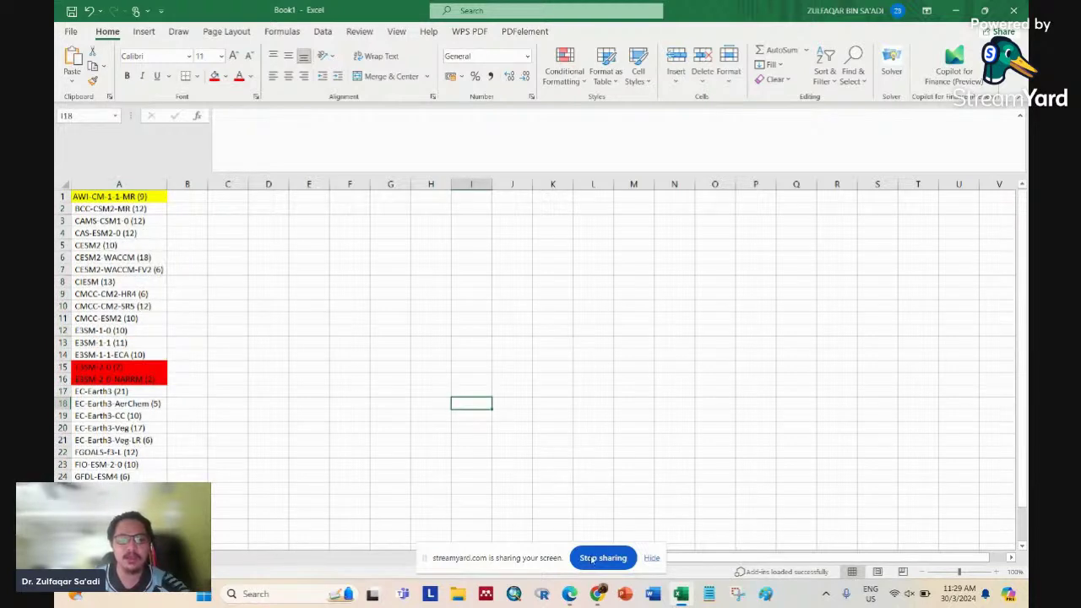
click(570, 594)
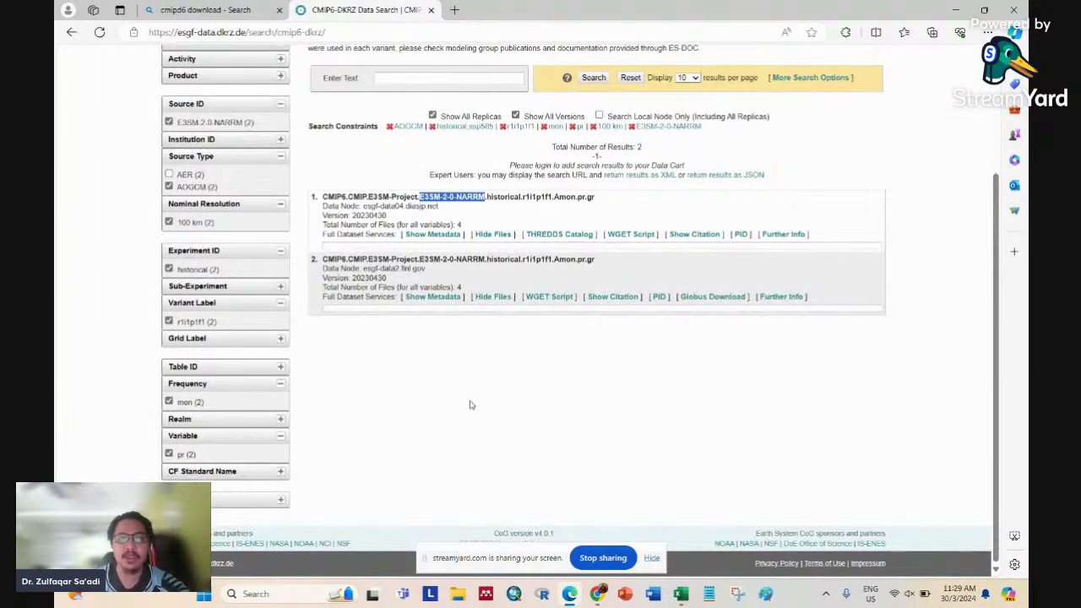
scroll(471, 405, up, 3)
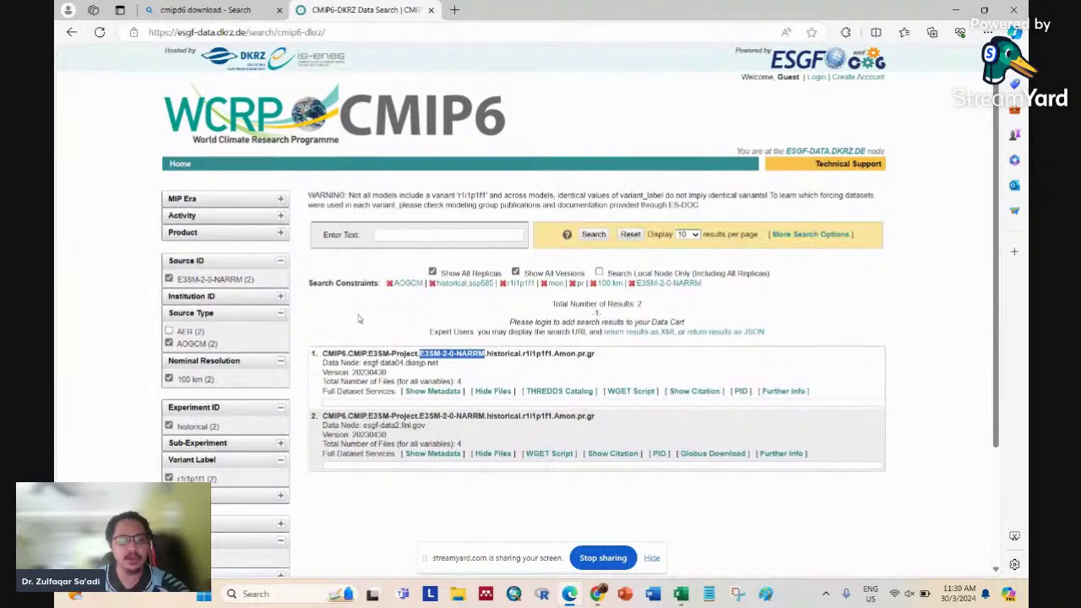
click(359, 318)
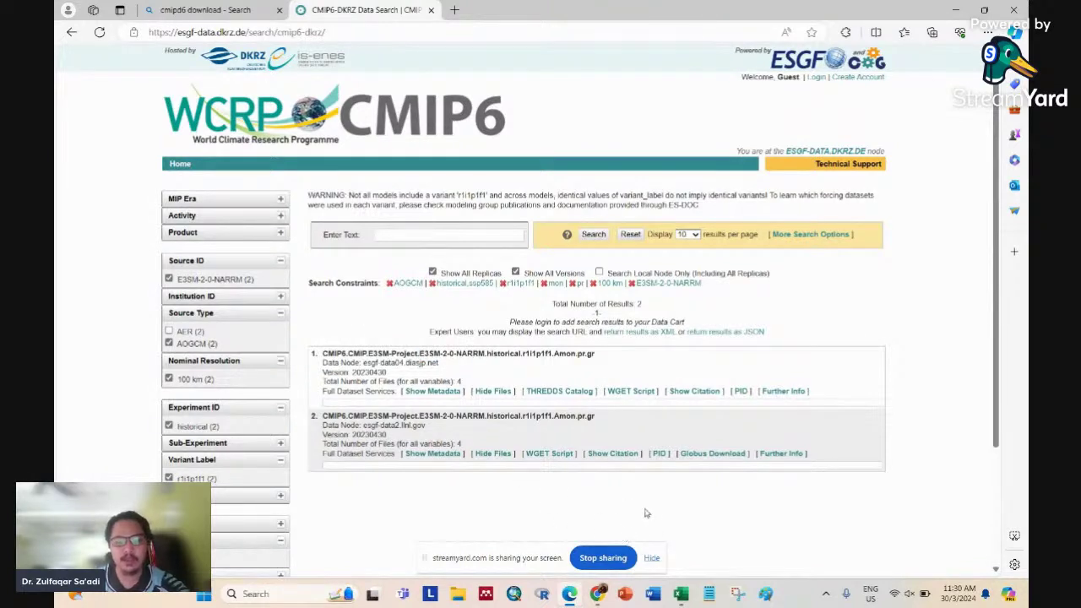
Step: Switch to Word, open 20240328_Uncertainty and Extreme Rainfall PM.docx, and go to section 3.3 Global climate model simulation data
click(653, 594)
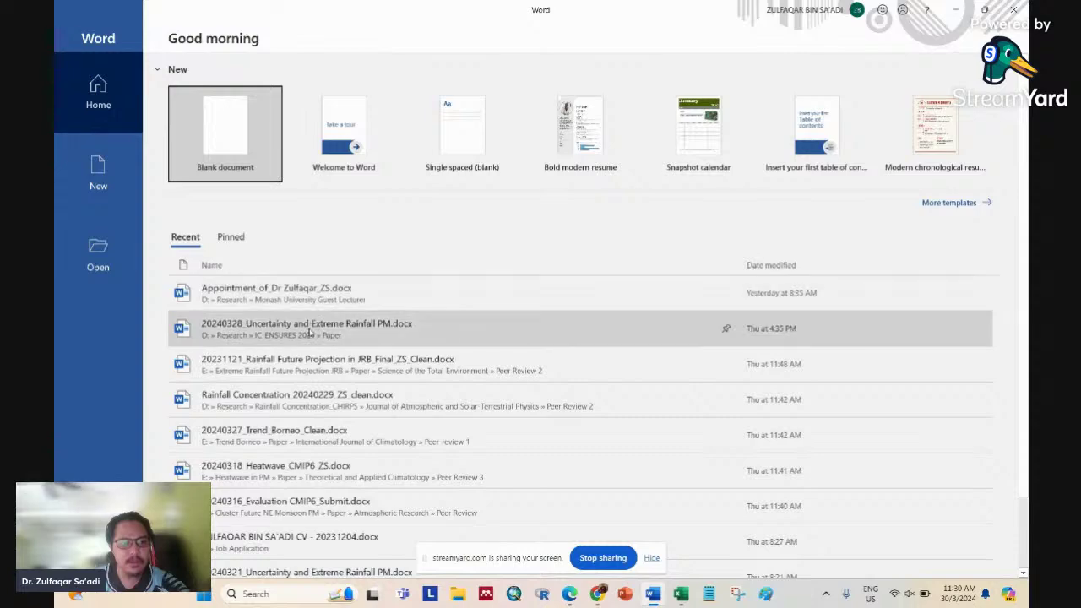
click(309, 332)
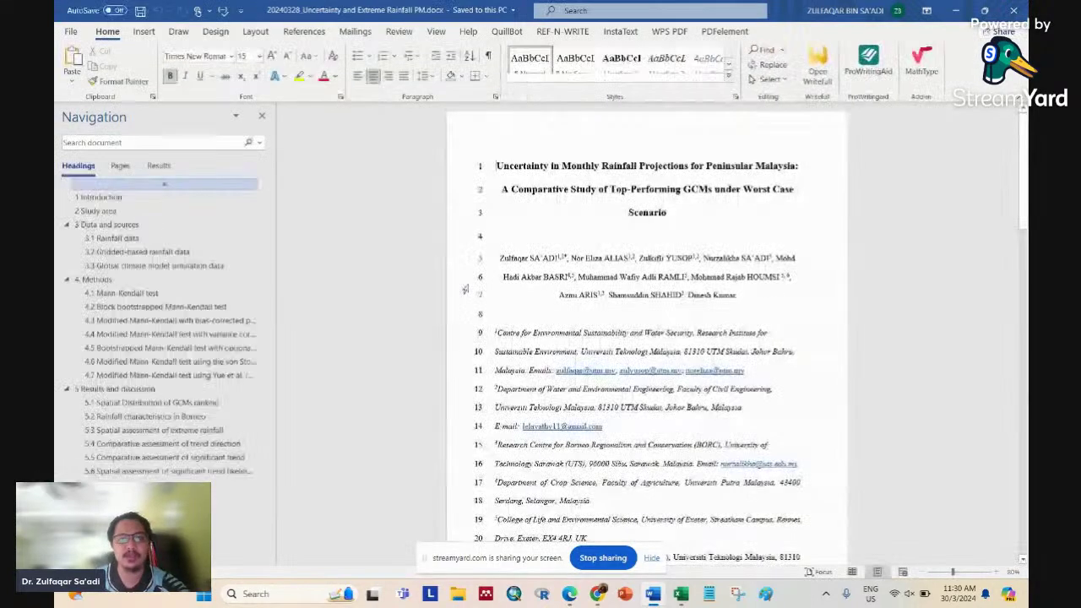
click(178, 267)
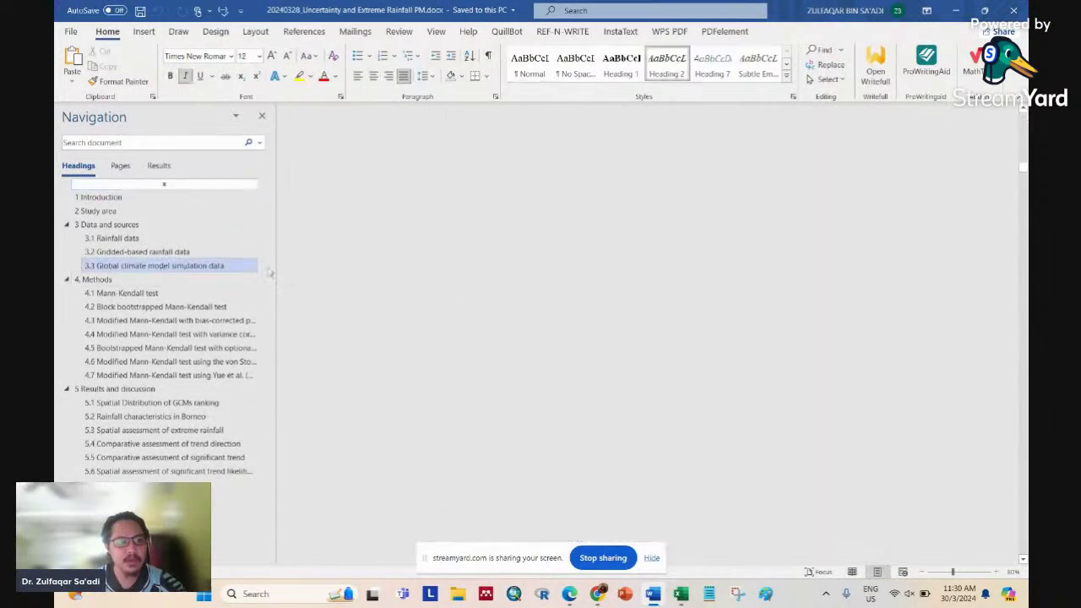
Step: Enlarge the page, examine Table 1 listing the GCMs used in the study, and return to the section 3.3 text
ctrl+scroll(786, 390, up, 3)
scroll(810, 388, down, 6)
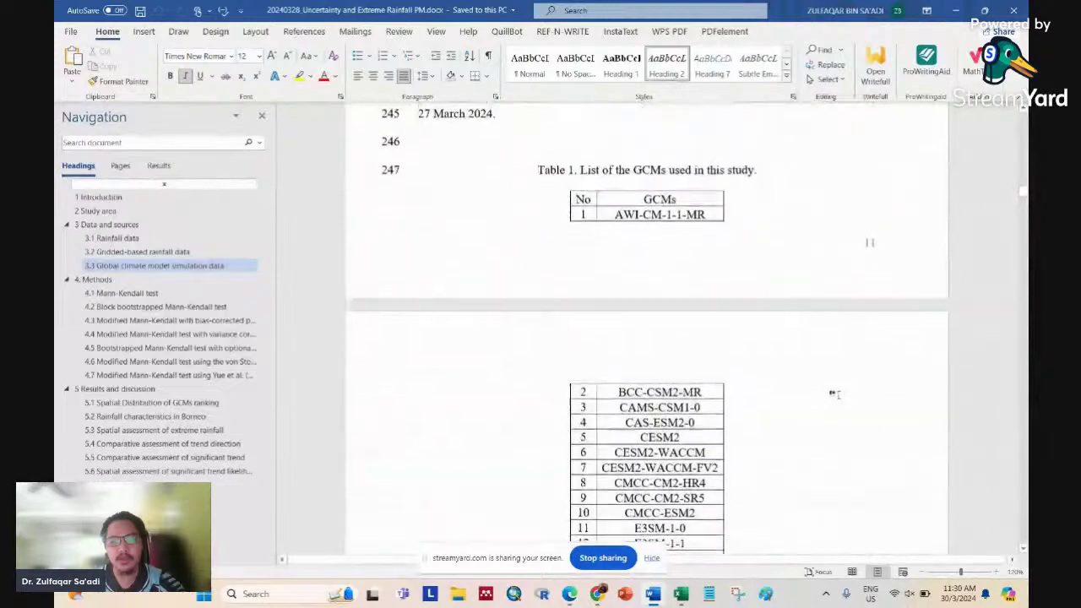
scroll(835, 387, down, 5)
scroll(736, 405, up, 5)
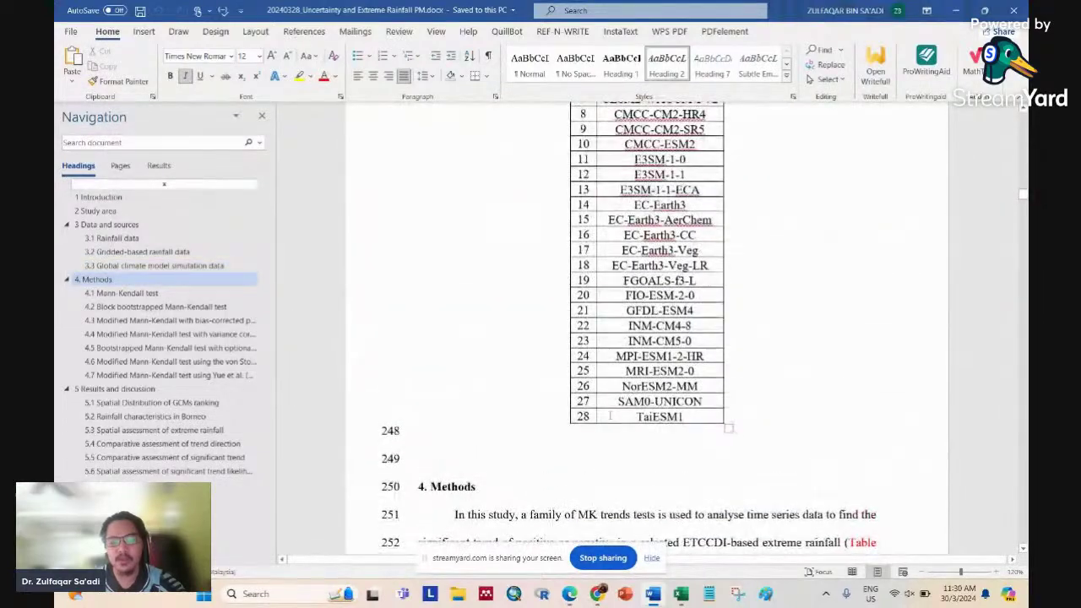
scroll(616, 415, up, 10)
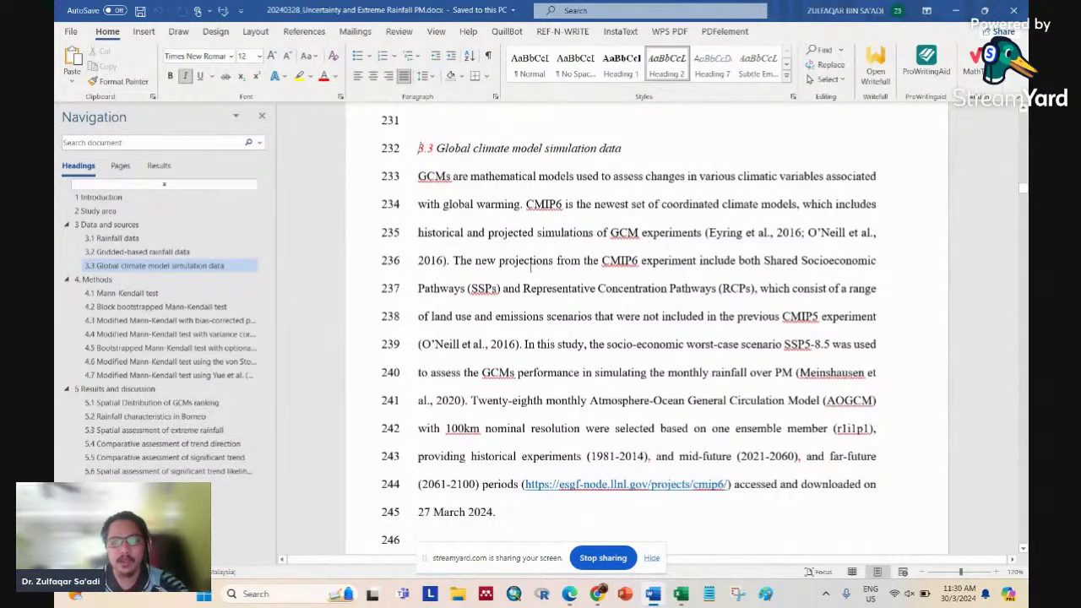
Step: Highlight the section 3.3 passage on the new CMIP6 projections, and the part from "In this study" to the download date
click(450, 260)
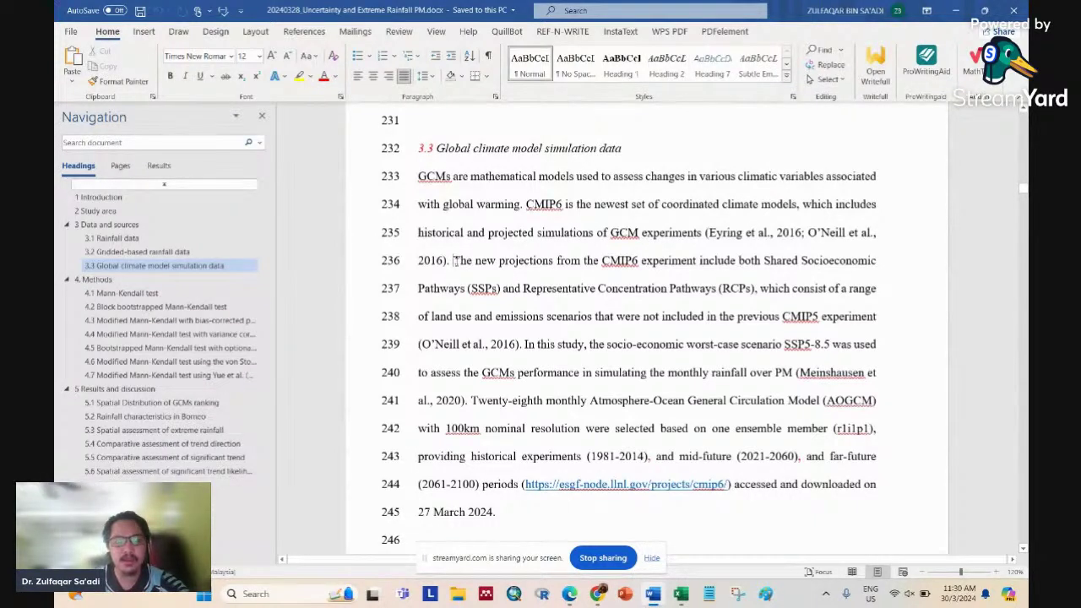
drag(454, 261, 505, 512)
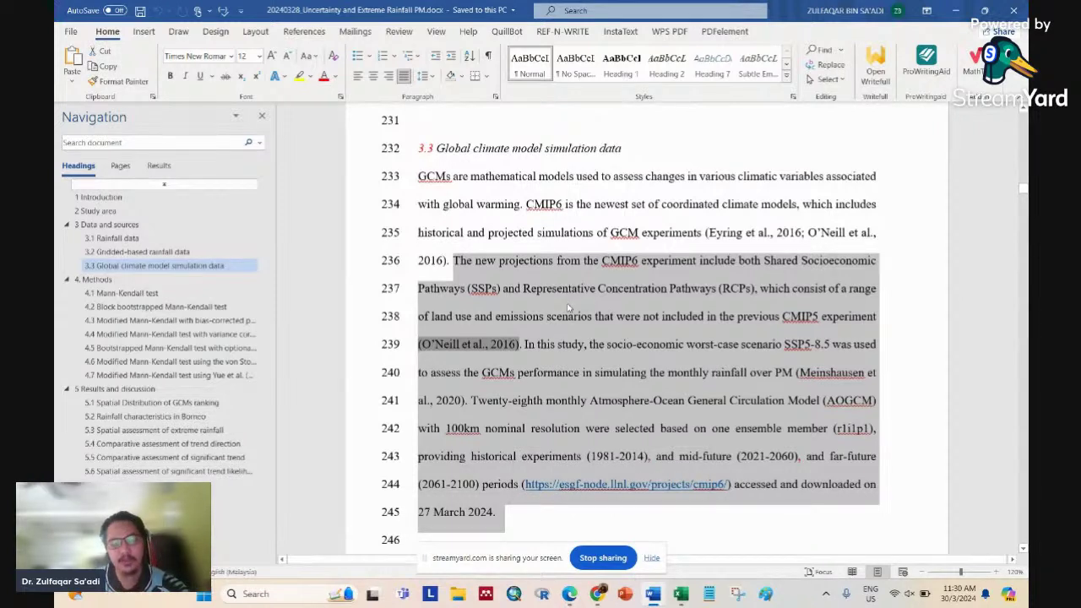
click(599, 353)
scroll(591, 363, down, 1)
drag(525, 271, 507, 443)
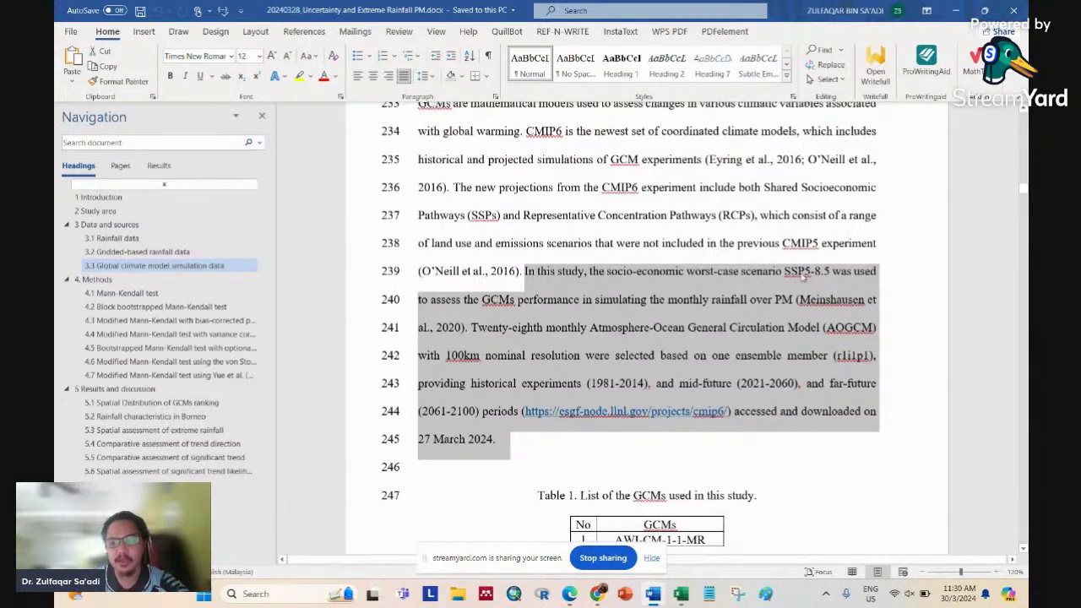
Step: Highlight the data criteria in section 3.3 one by one: monthly rainfall, twenty-eighth monthly, Atmosphere-Ocean General Circulation Model (AOGCM), and 100km nominal resolution
click(744, 309)
drag(668, 301, 748, 300)
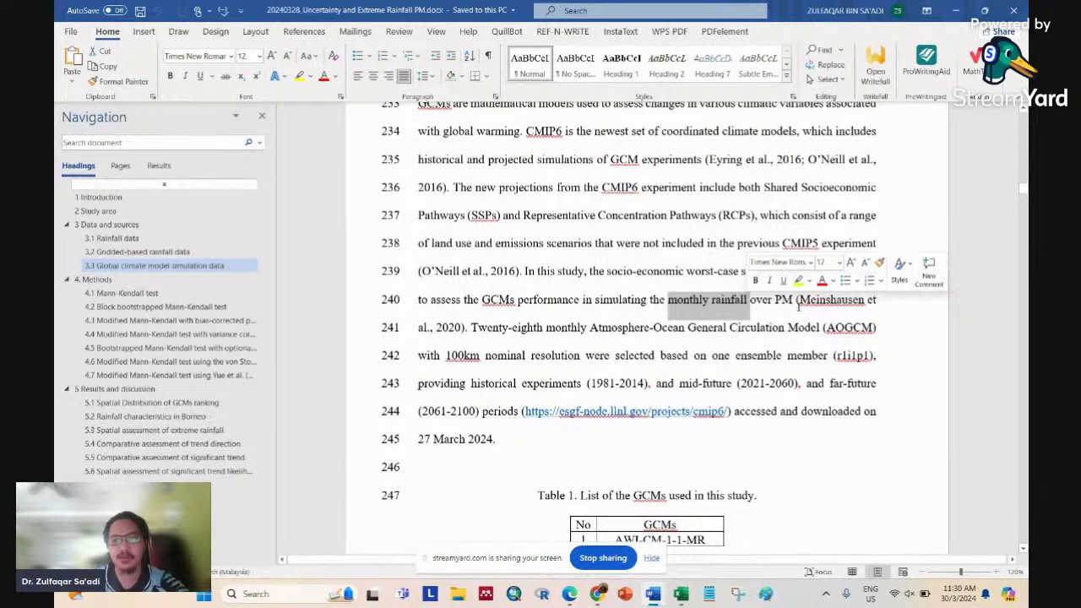
drag(470, 328, 593, 333)
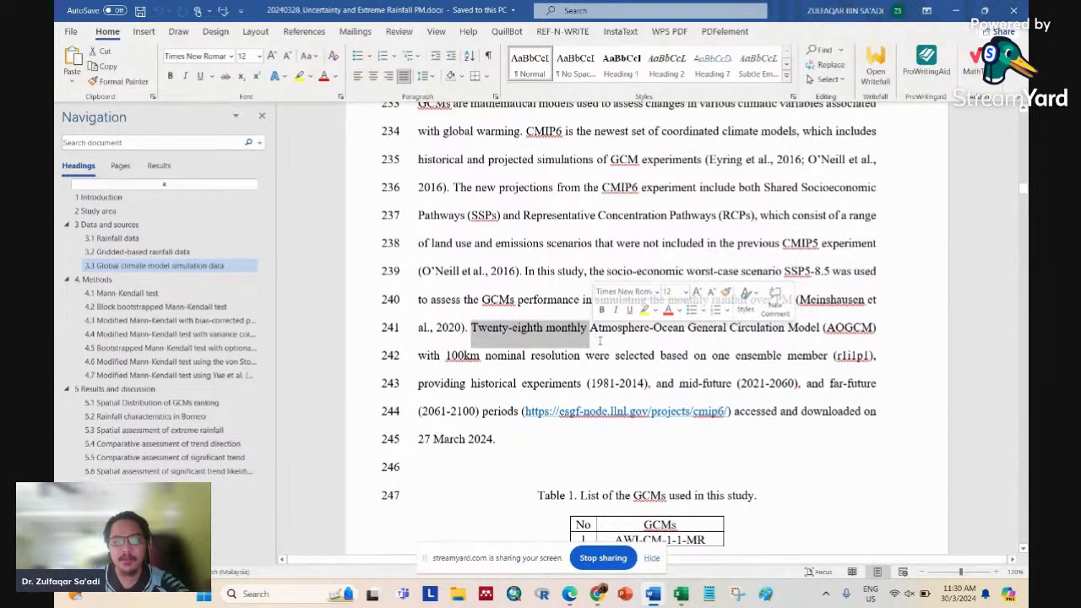
drag(591, 331, 876, 331)
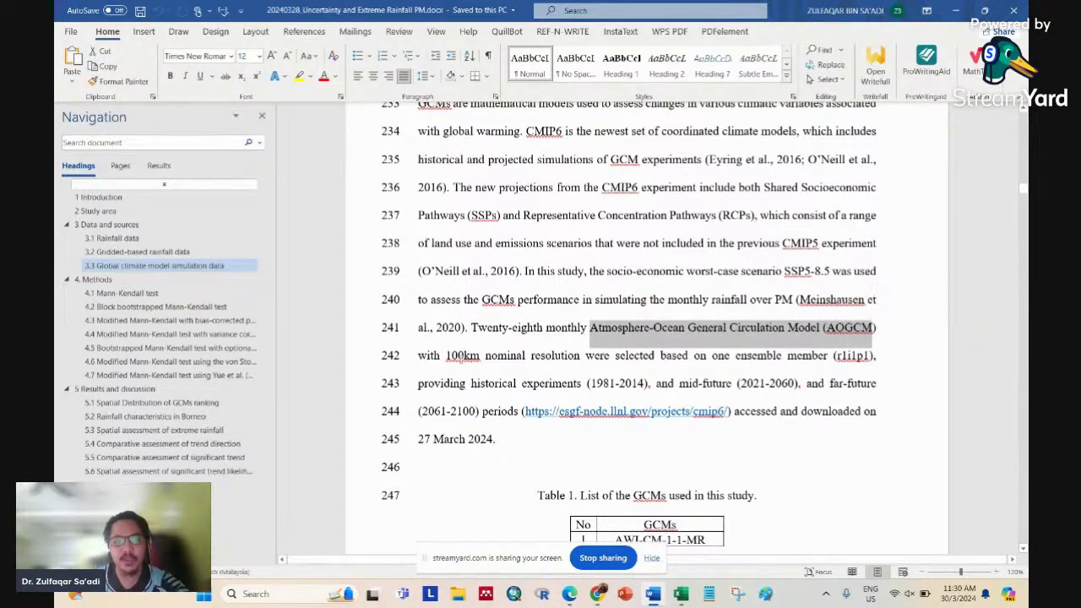
drag(446, 355, 581, 357)
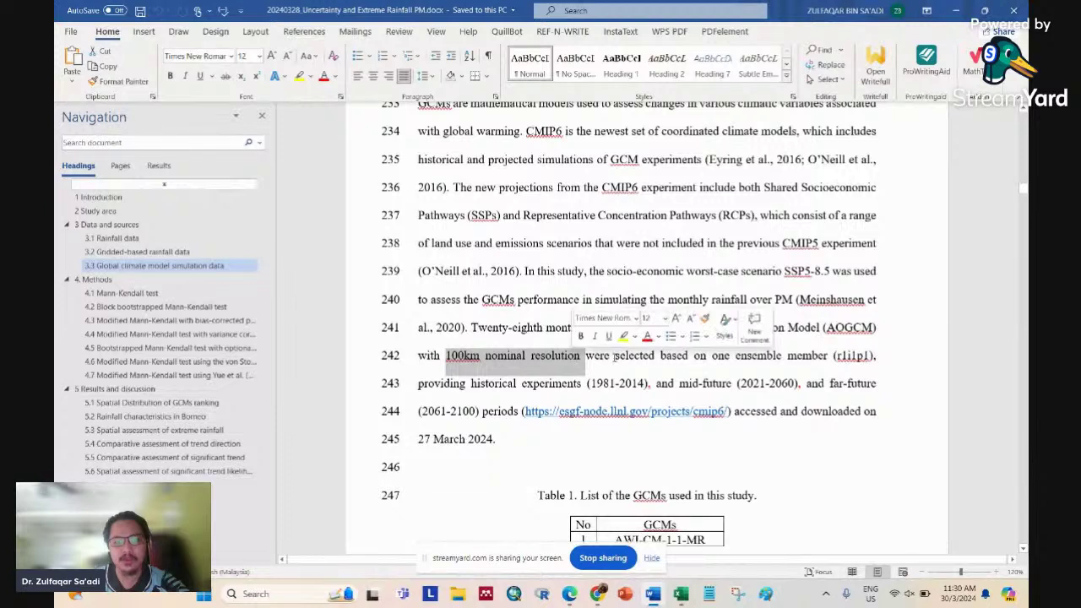
Step: Complete the ensemble member name in the section 3.3 paragraph so it reads r1i1p1f1
drag(715, 359, 873, 358)
click(847, 361)
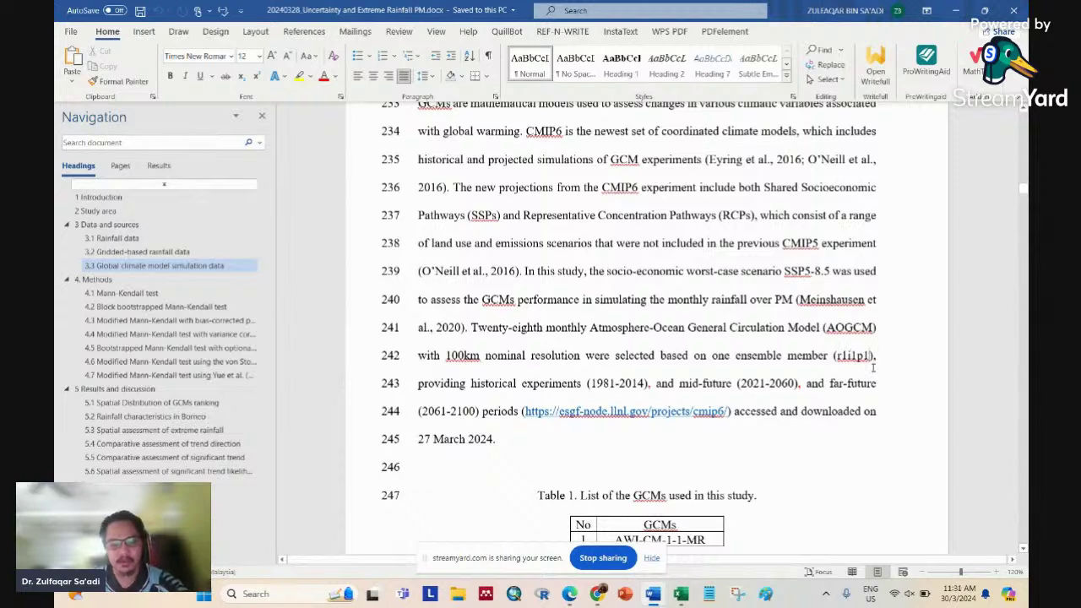
text(f1)
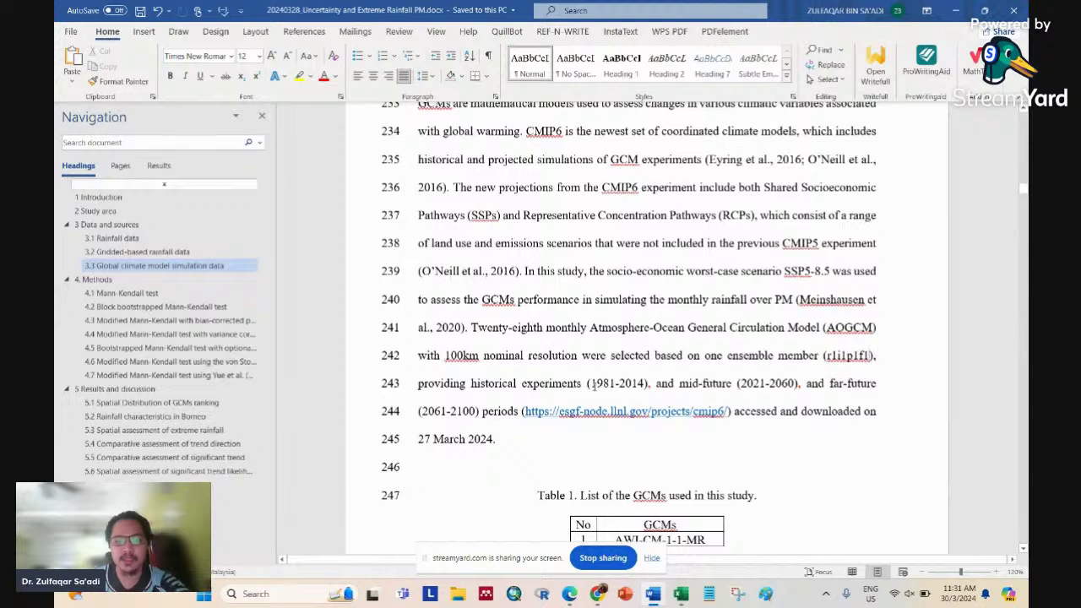
Step: Highlight the historical experiment period 1981-2014 in the section 3.3 paragraph
drag(592, 385, 633, 384)
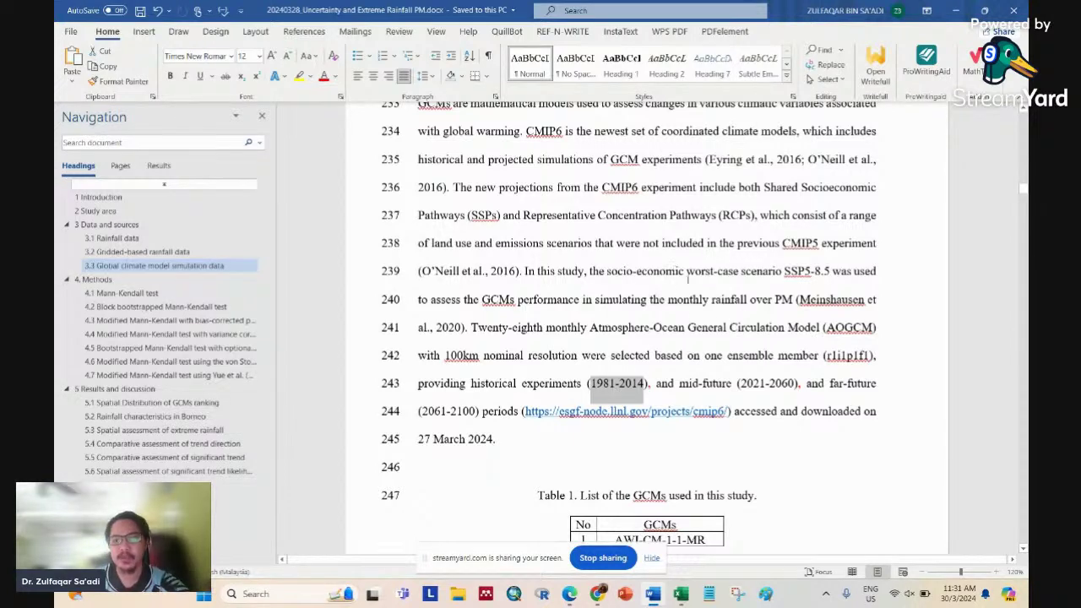
click(621, 382)
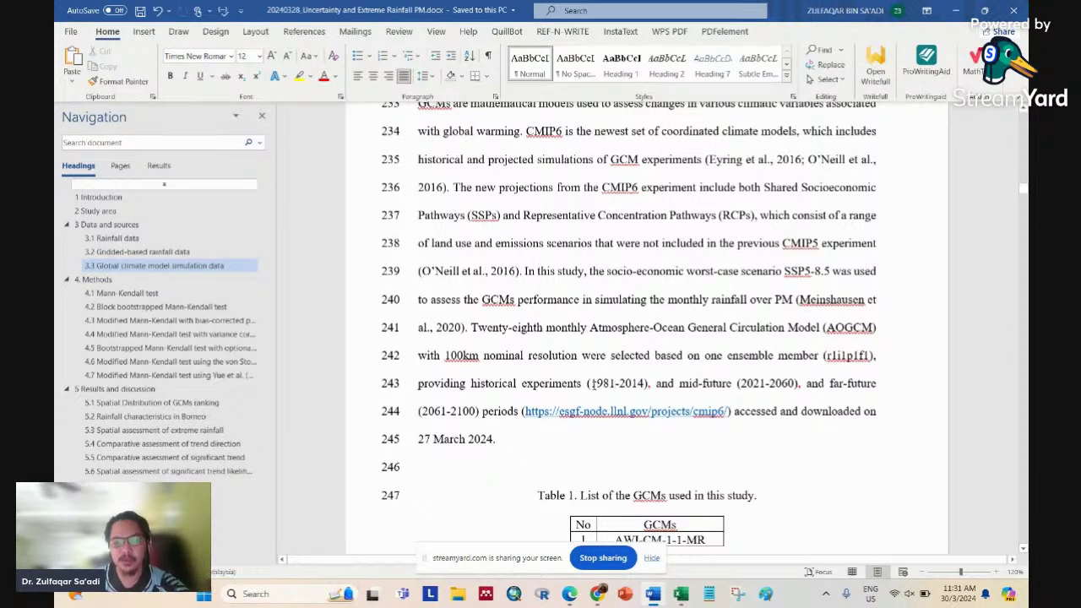
drag(591, 384, 645, 384)
Step: Return to the ESGF search page in Edge, remove the E3SM-2-0-NARRM source filter, and rerun the search
mouse_move(597, 594)
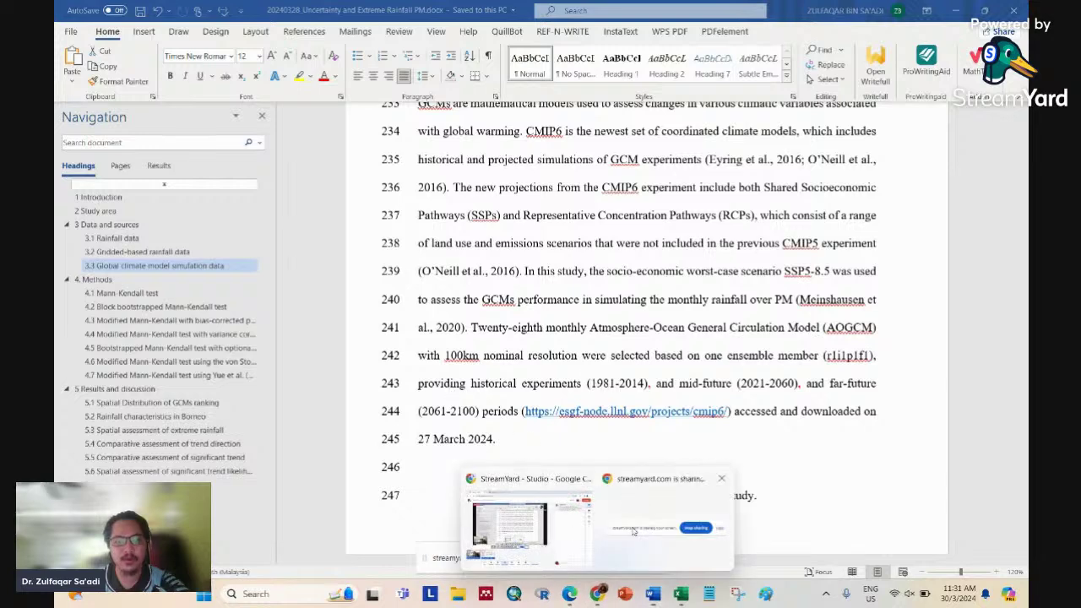
click(565, 542)
mouse_move(653, 594)
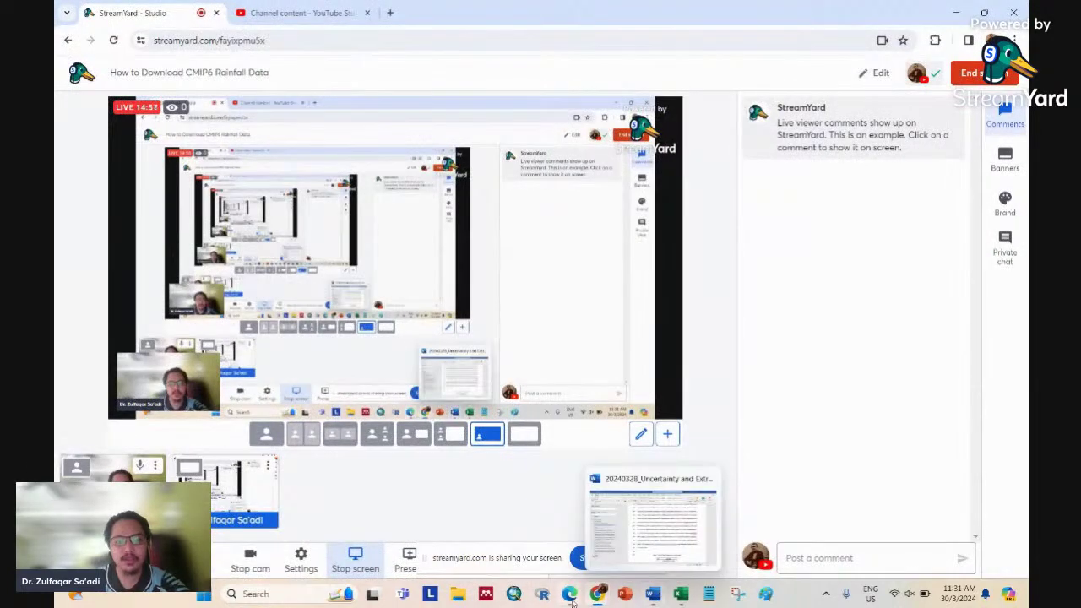
click(654, 520)
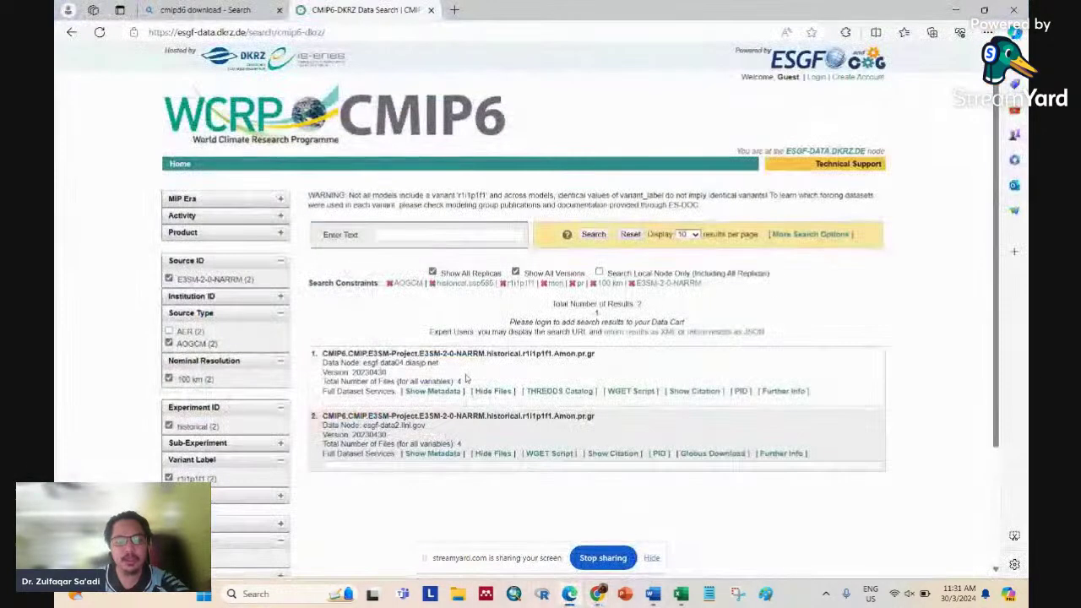
click(169, 278)
click(590, 239)
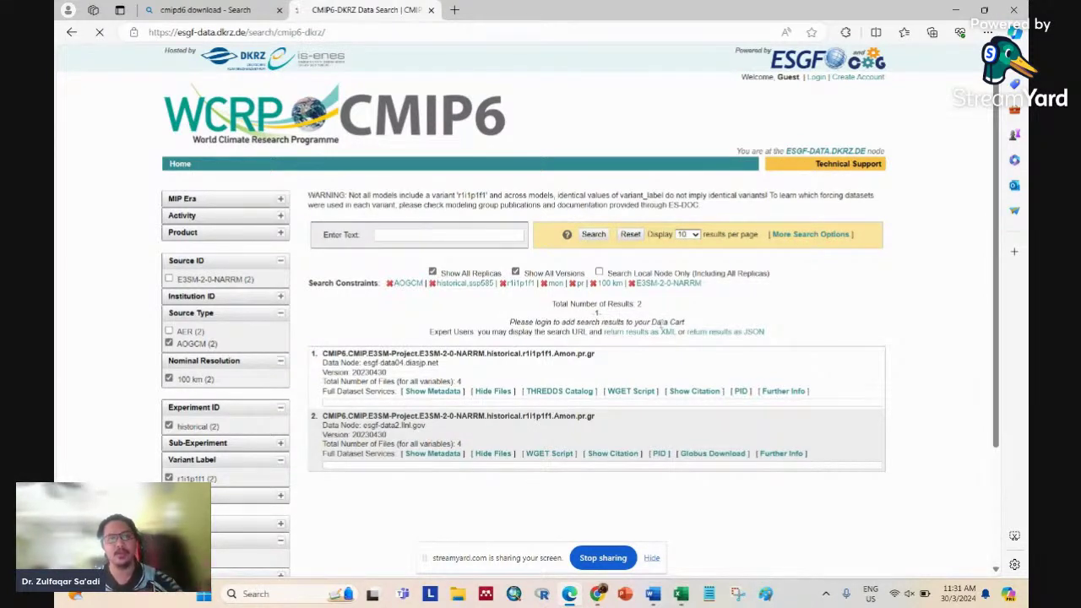
Step: Switch back to the Word manuscript and highlight the years 1981-2014 again
key(alt+Tab)
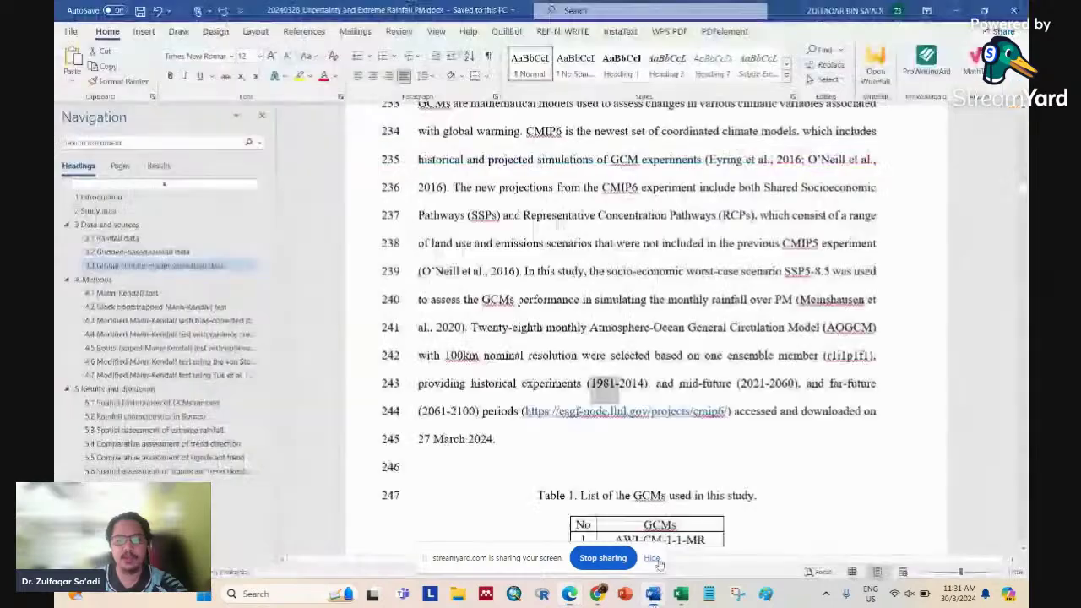
drag(589, 384, 636, 392)
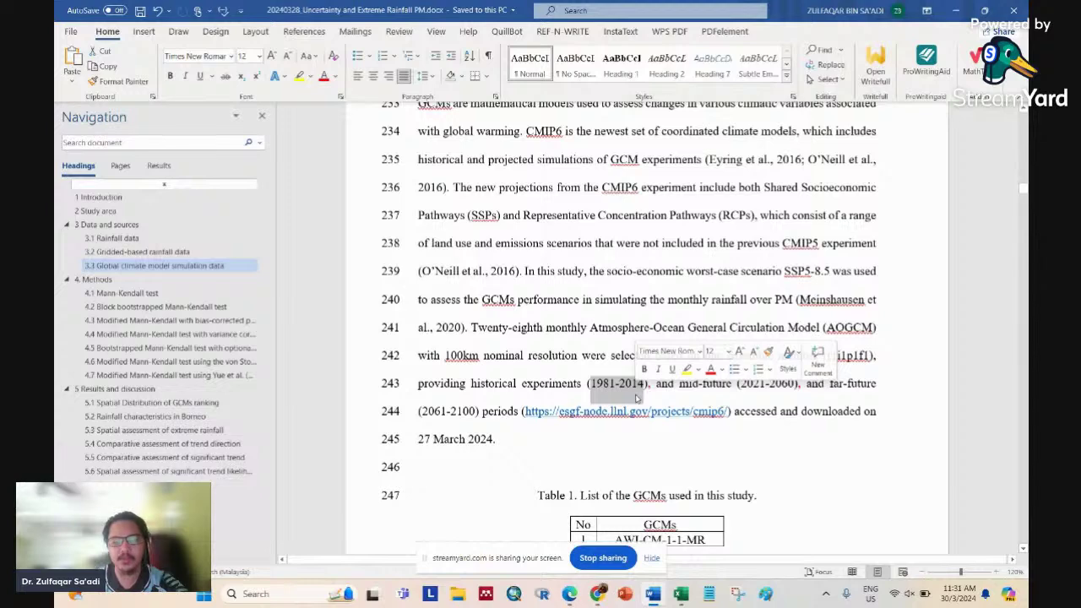
click(597, 594)
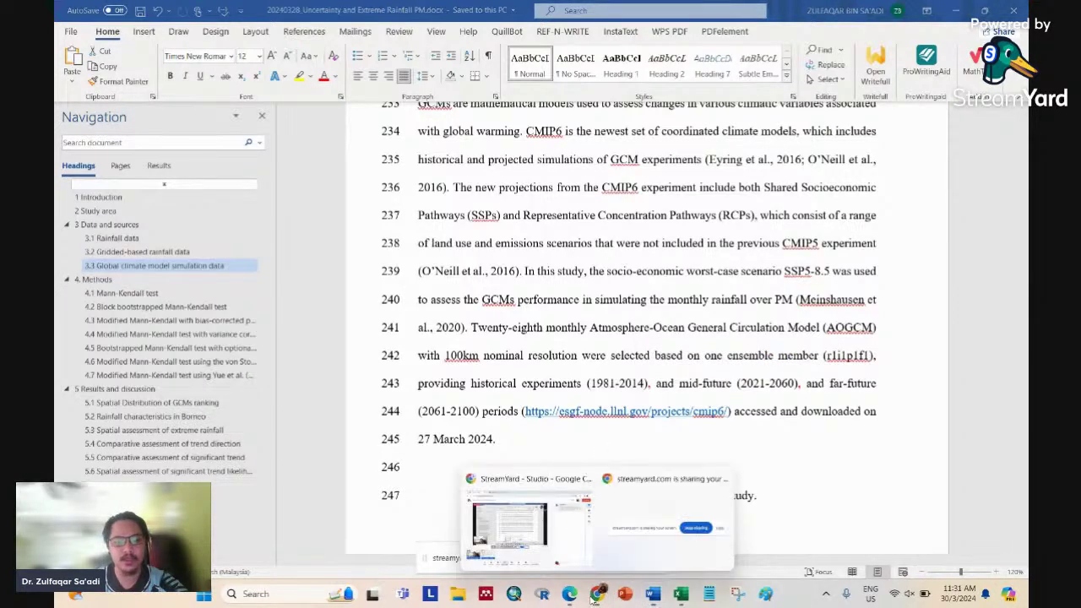
Step: Switch to the ESGF search page in Edge, filter by source ID CAMS-CSM1-0 only, and run the search
click(568, 595)
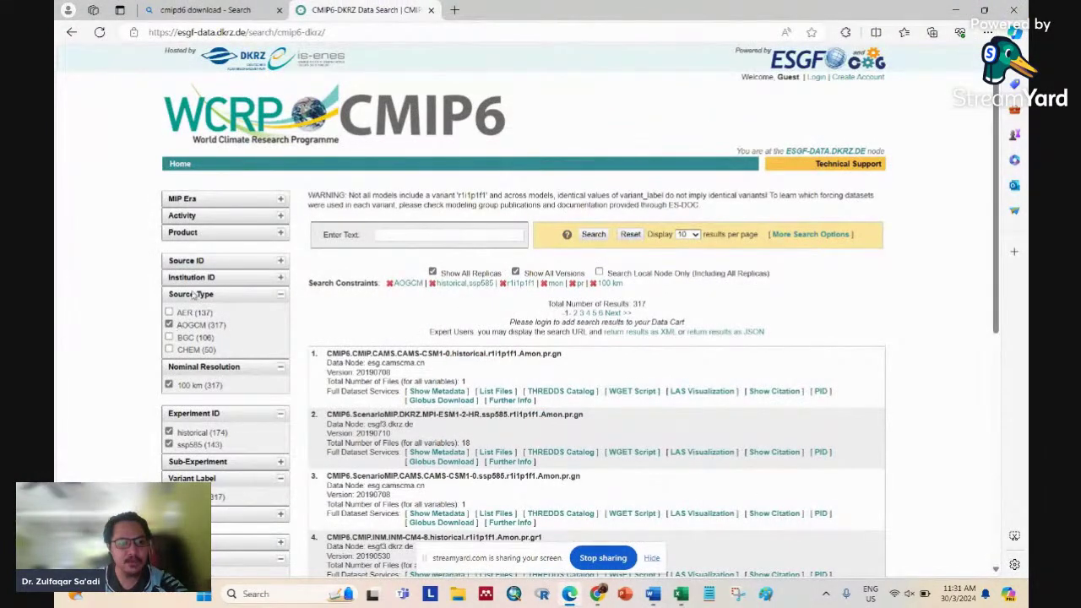
click(279, 262)
click(169, 279)
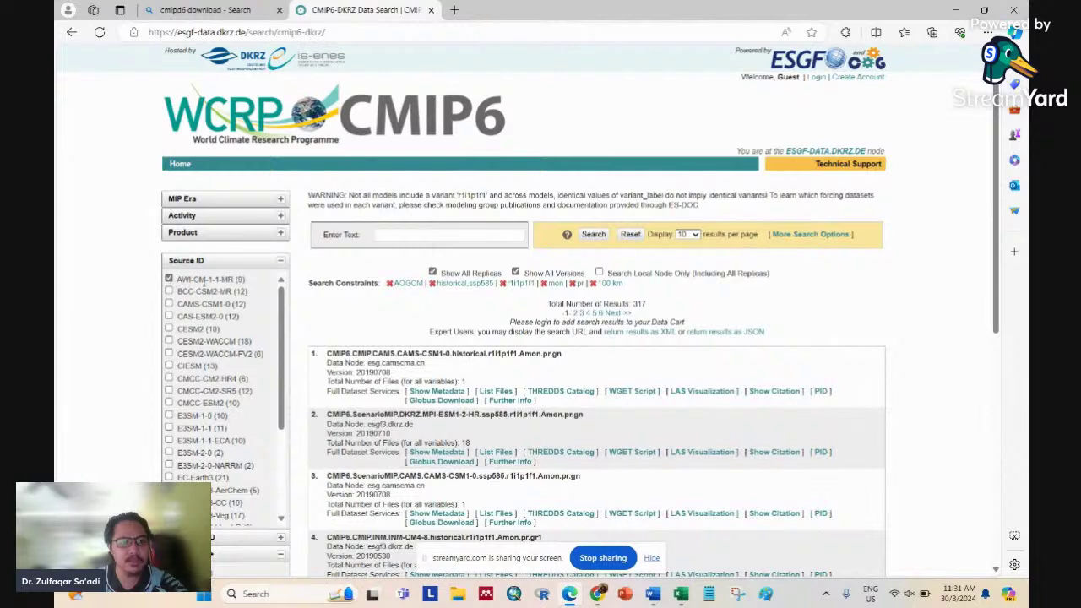
click(169, 280)
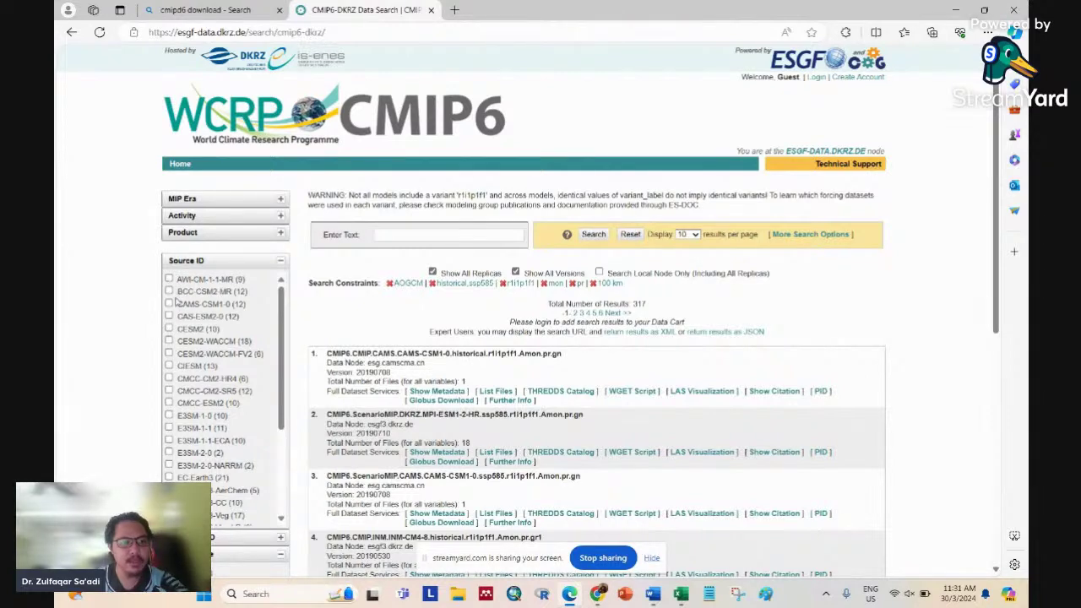
click(169, 304)
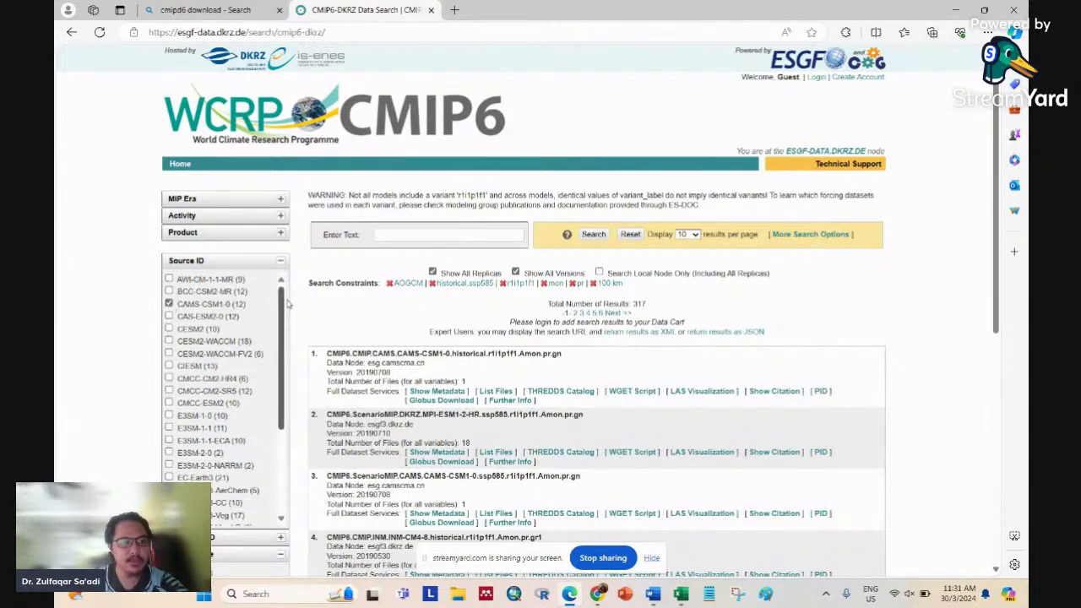
click(592, 236)
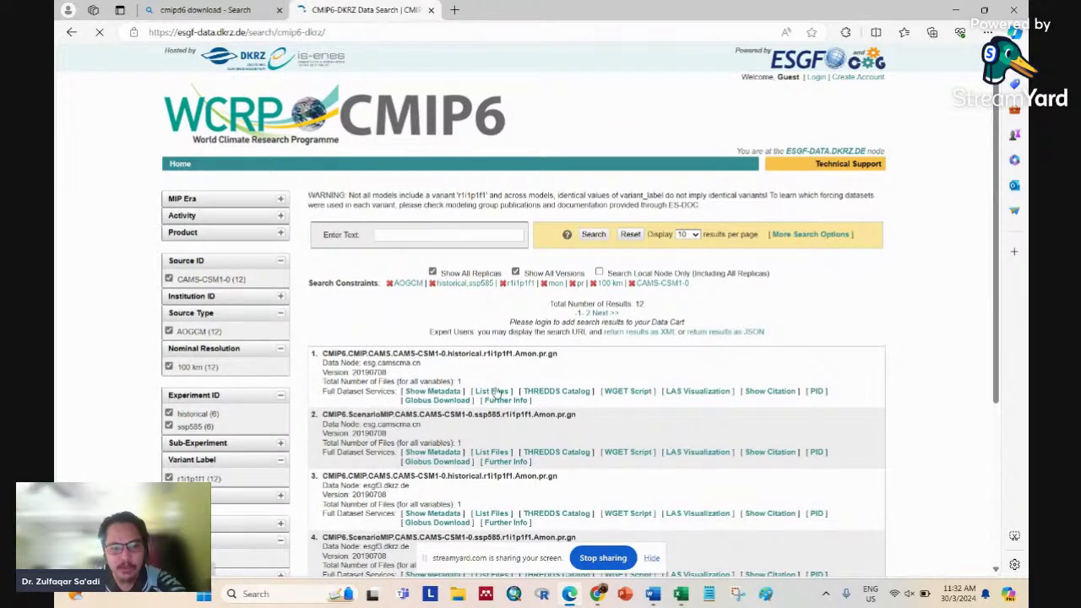
drag(452, 353, 504, 355)
click(490, 370)
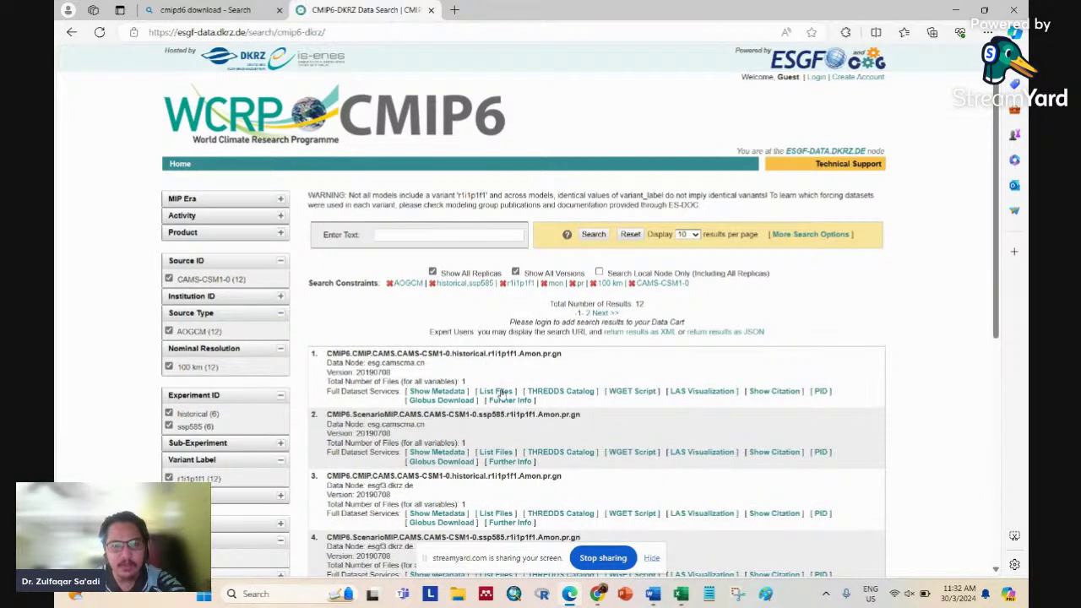
click(498, 392)
scroll(498, 402, down, 2)
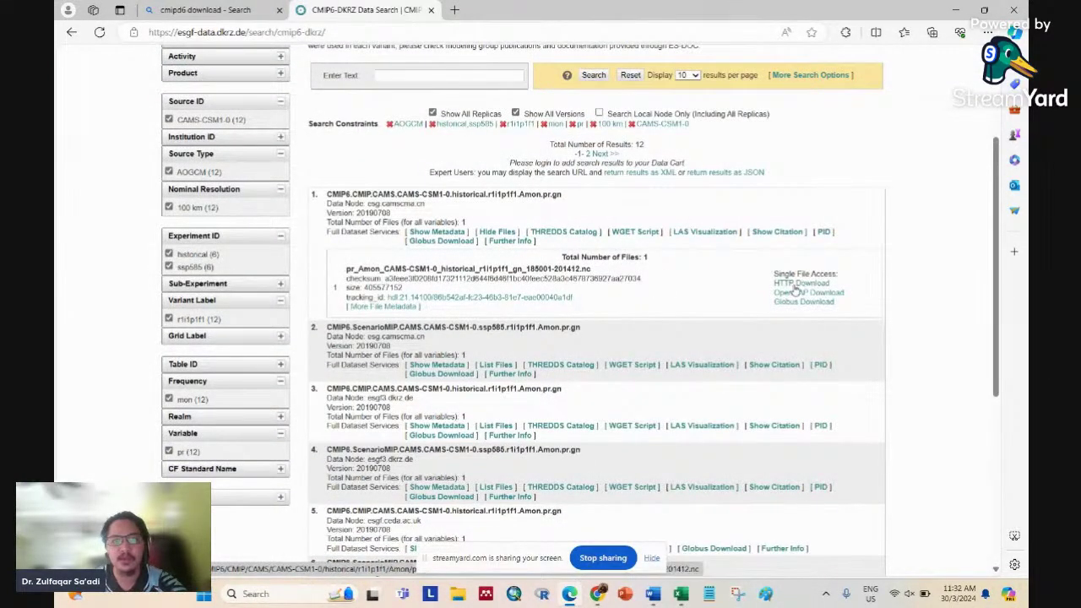
drag(529, 269, 578, 268)
click(523, 269)
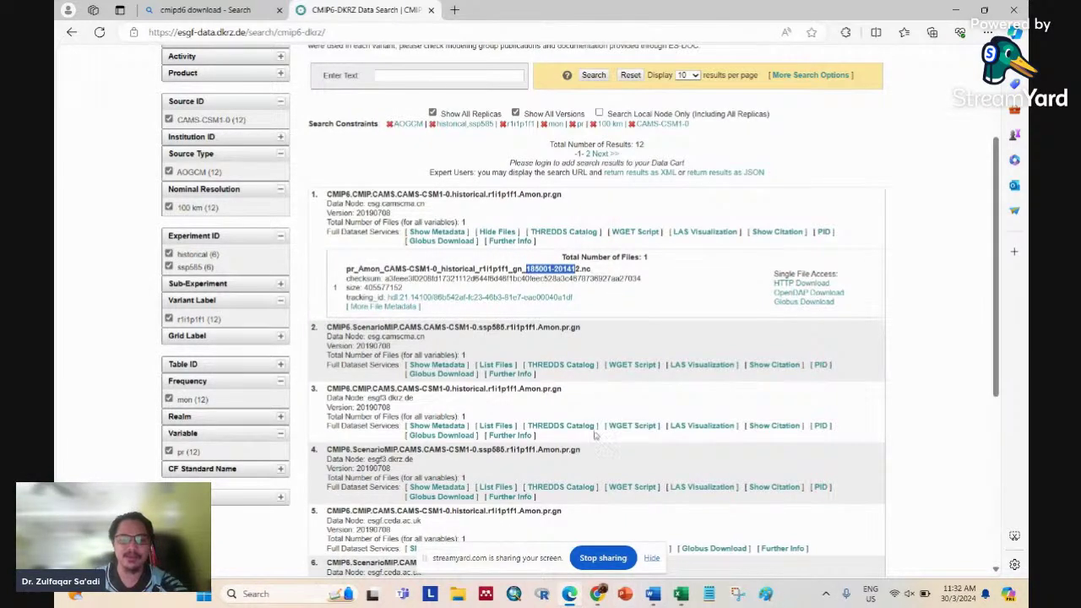
click(680, 294)
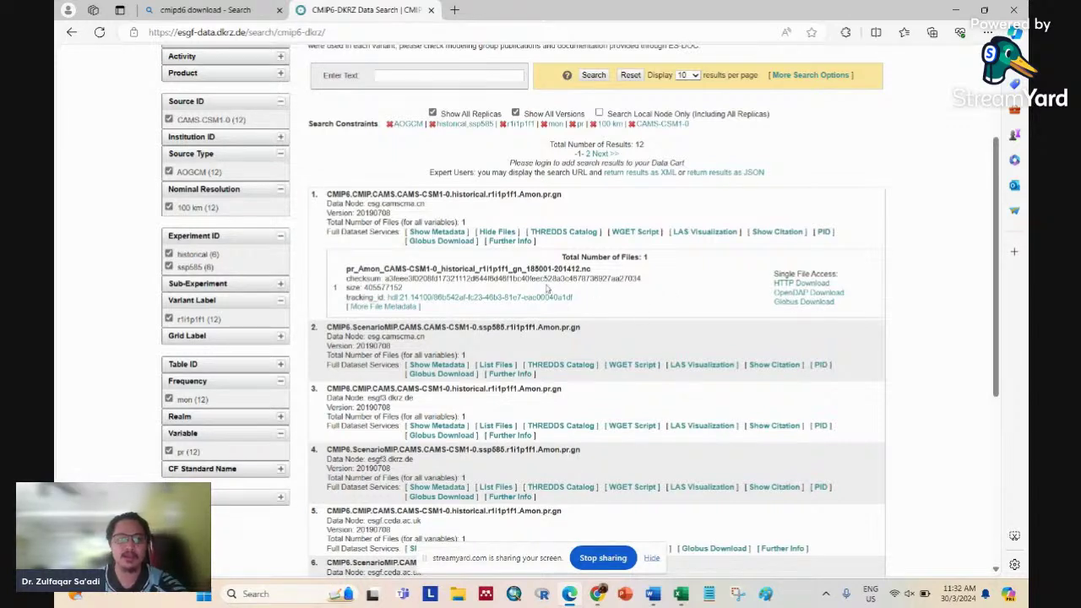
Step: Highlight the listed file's details and the CAMS-CSM1-0 model name in the first result's title
drag(347, 268, 861, 303)
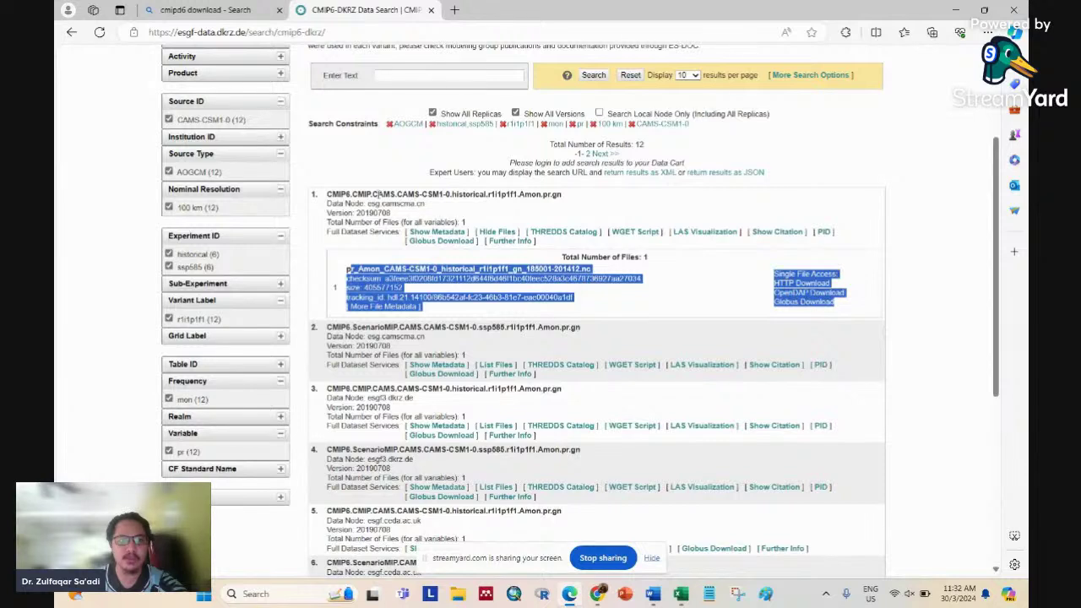
drag(378, 195, 450, 203)
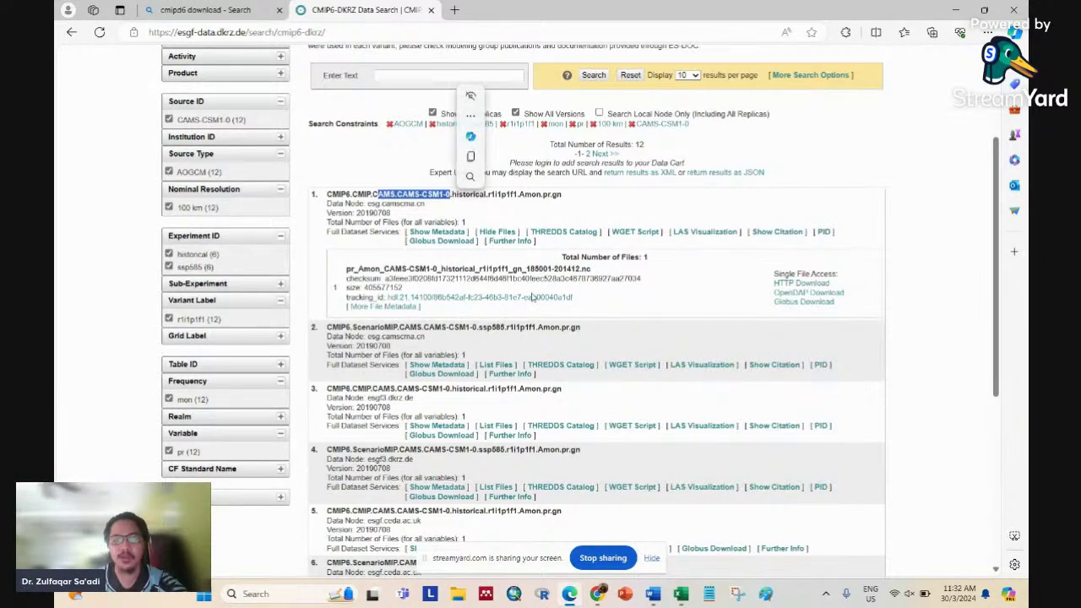
click(682, 278)
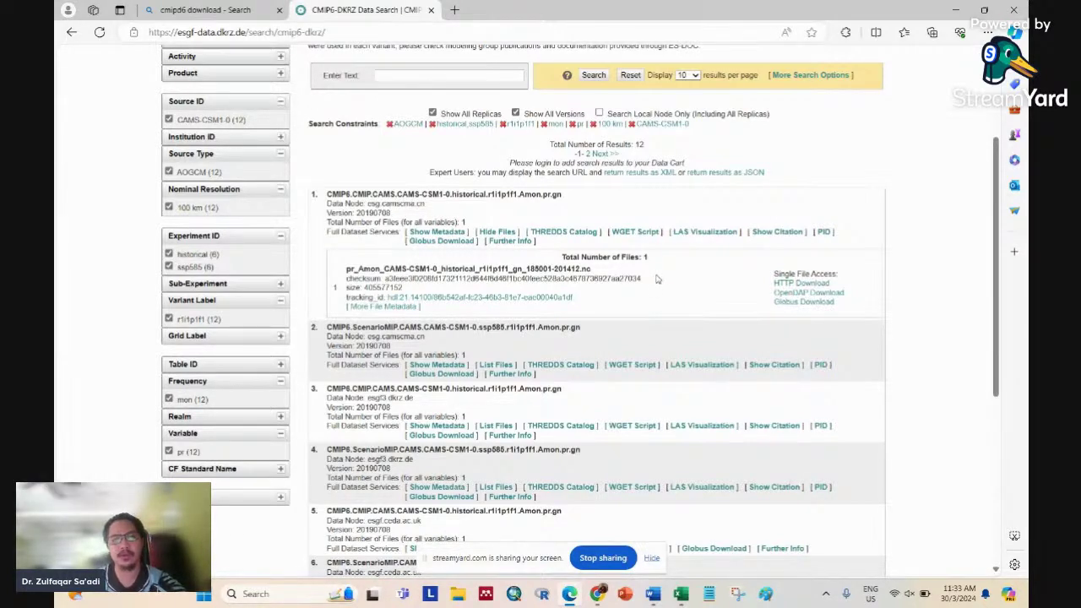
Step: Switch to the Word manuscript and highlight the historical (1981-2014), mid-future (2021-2060) and far-future (2061-2100) periods in section 3.3
click(658, 596)
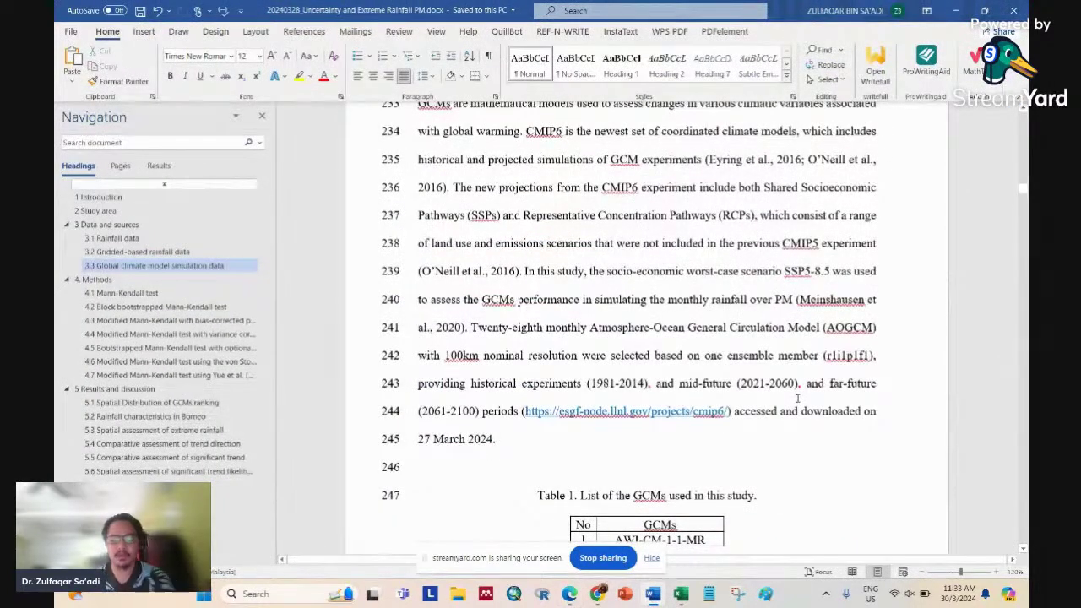
click(648, 382)
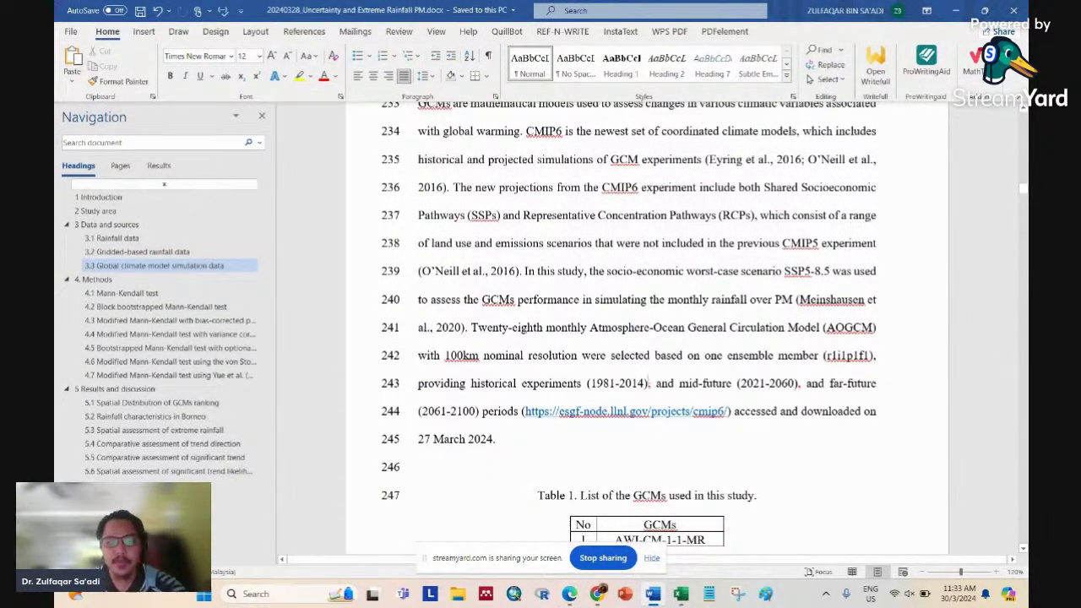
drag(647, 382, 587, 382)
click(692, 383)
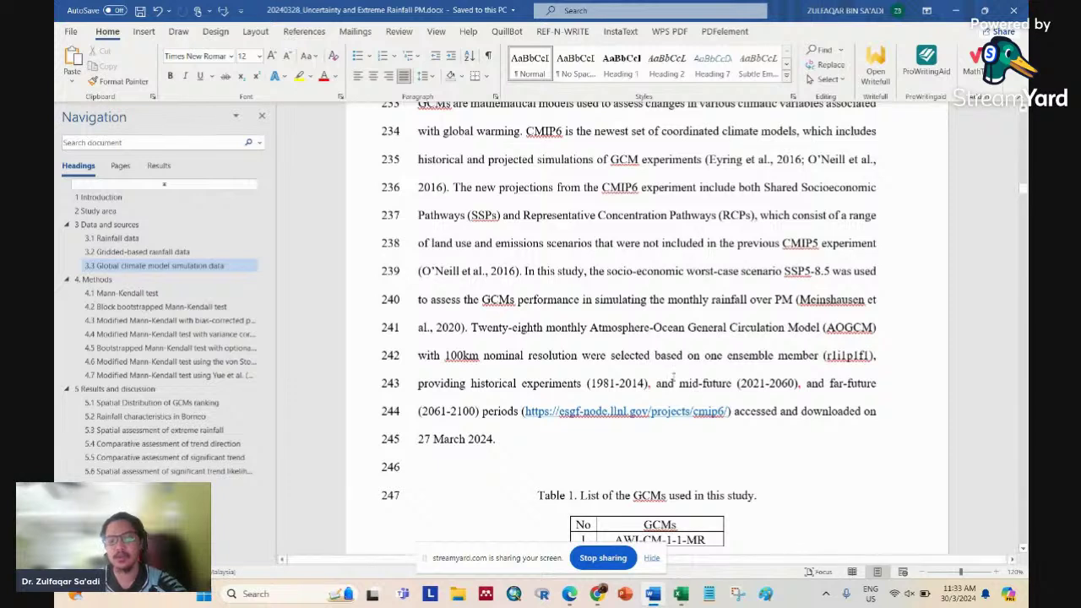
drag(740, 384, 791, 386)
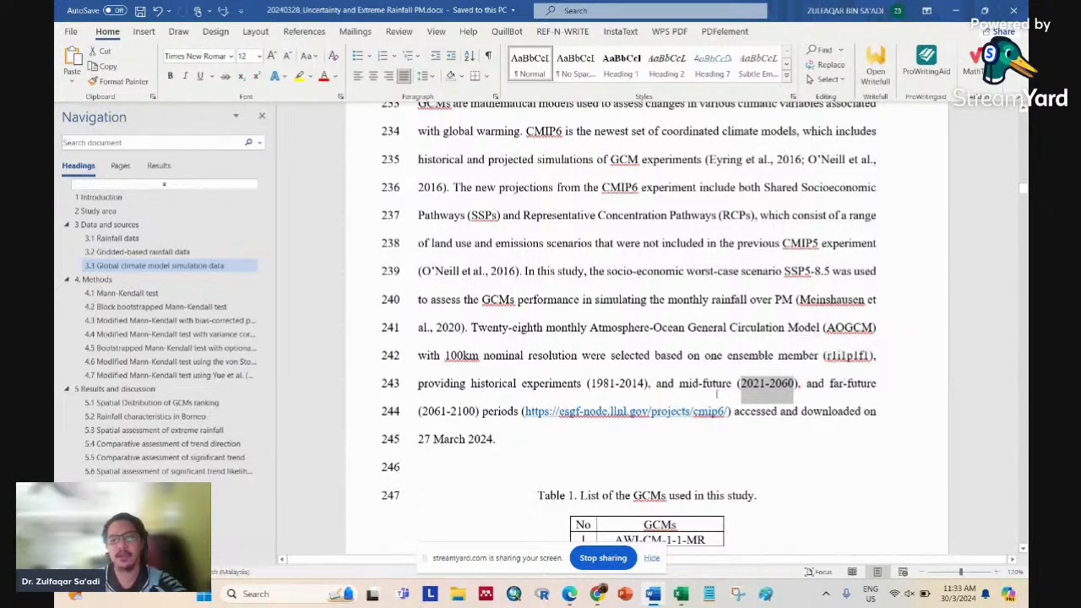
drag(682, 384, 463, 420)
click(817, 402)
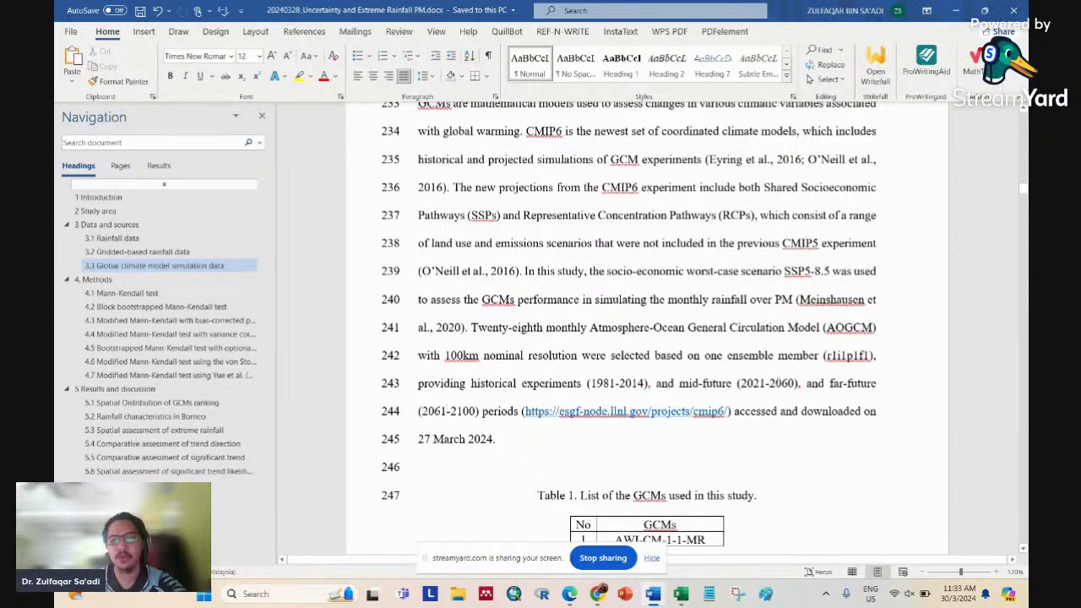
Step: Set the font colour of the selected future-period text in section 3.3 to automatic and save the manuscript
drag(840, 390, 766, 400)
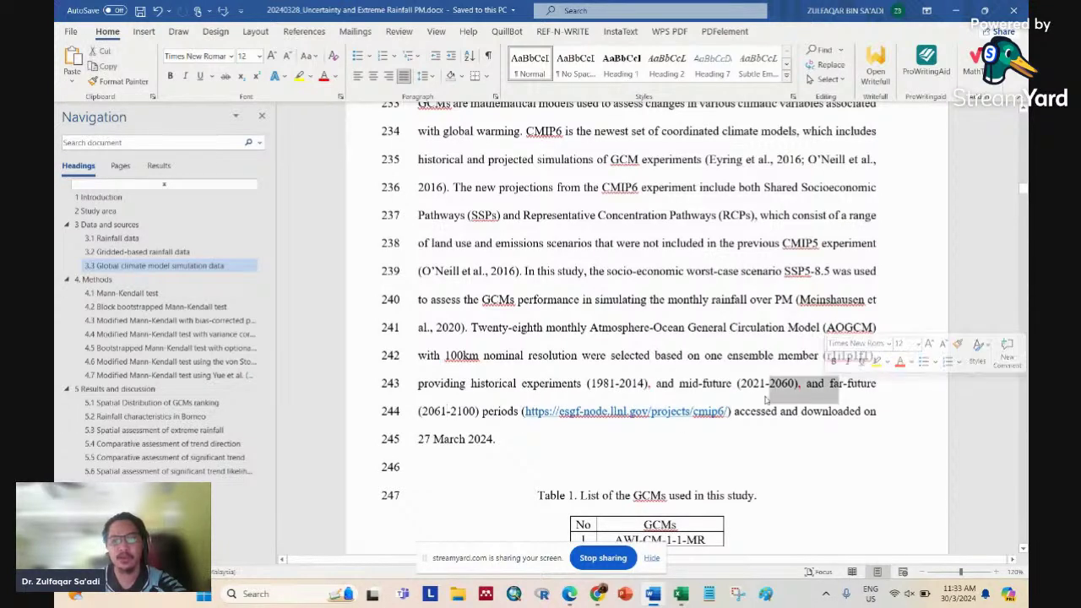
click(334, 76)
click(350, 90)
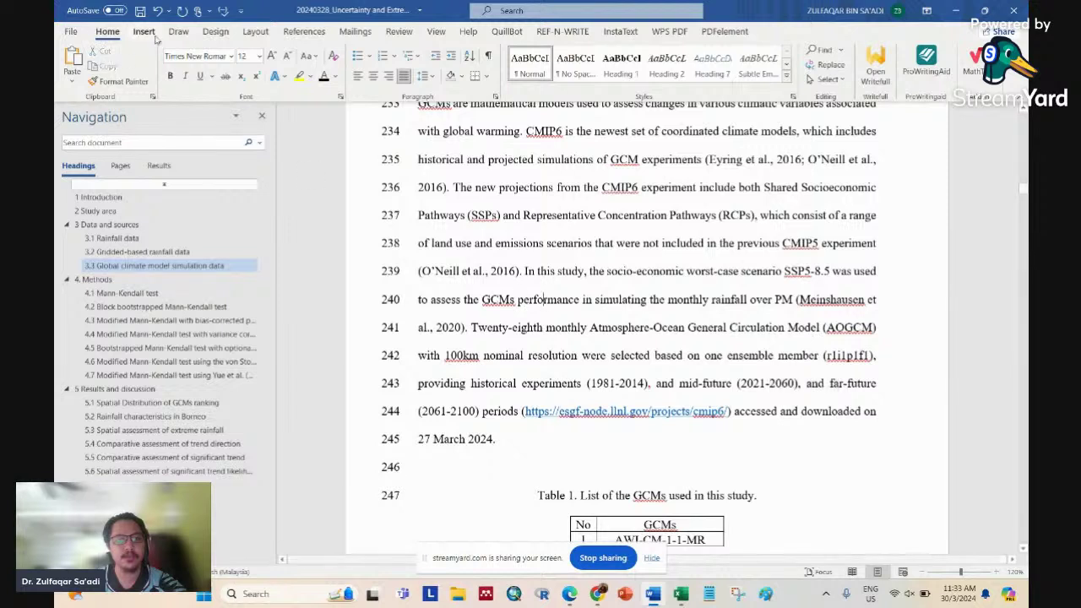
click(141, 11)
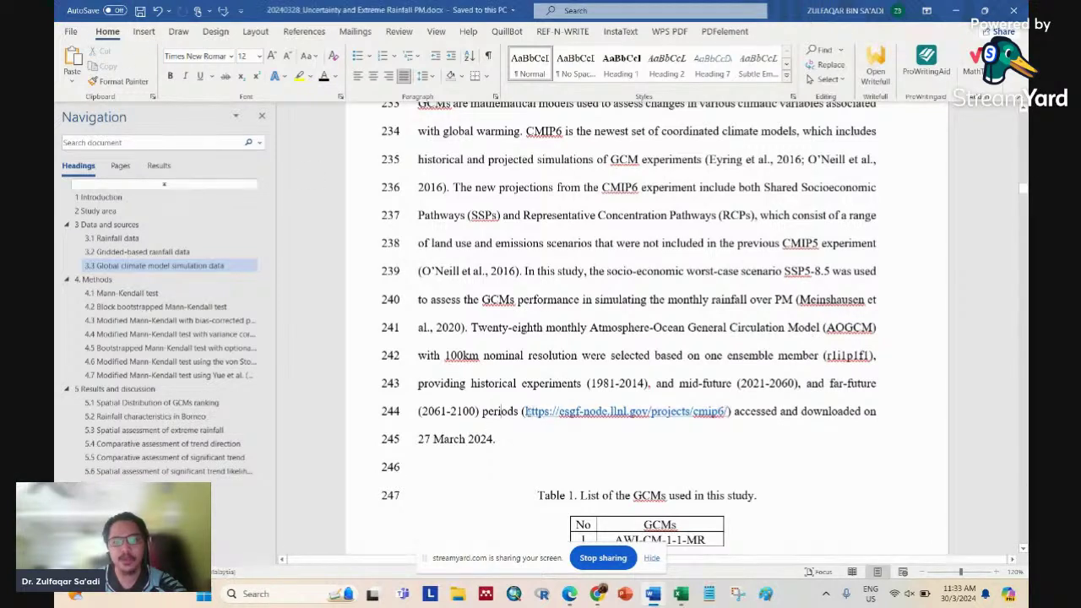
Step: Highlight the CMIP6 project link in section 3.3, and check it against the address of the ESGF search page in Edge
drag(579, 416, 728, 417)
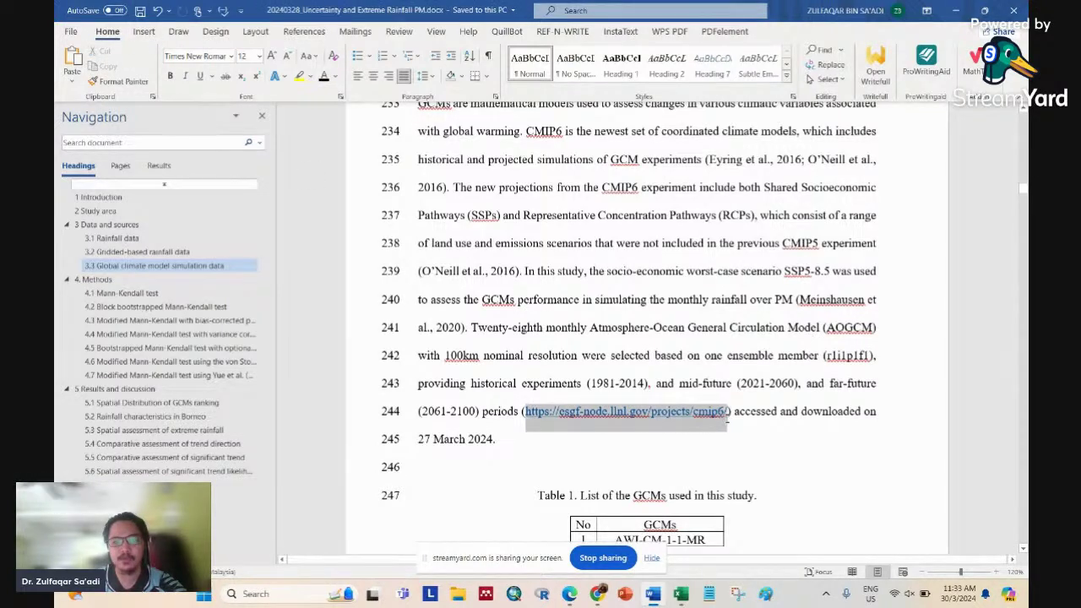
click(597, 593)
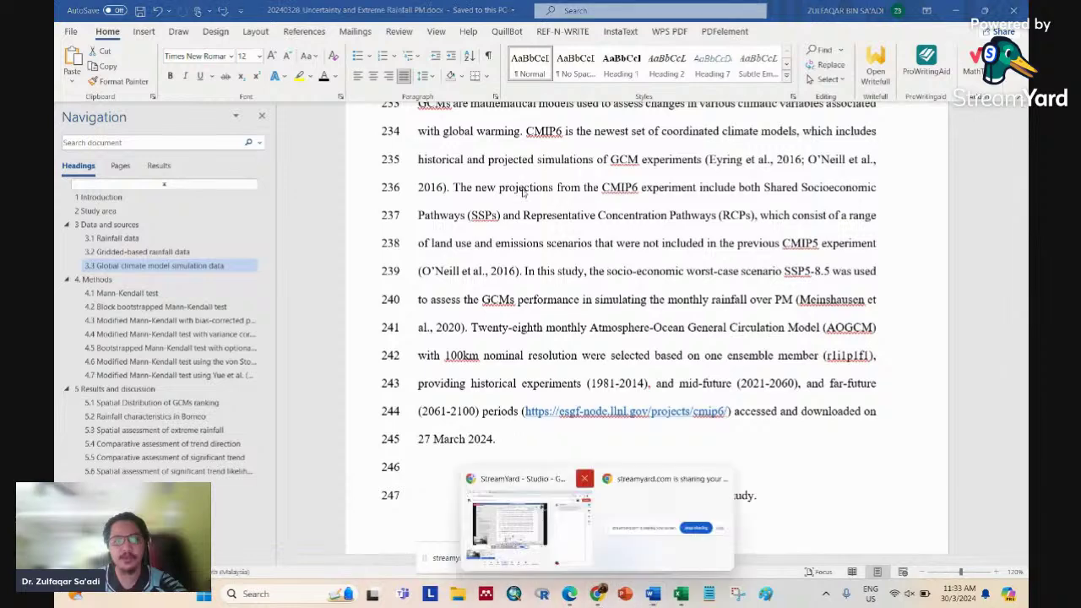
click(569, 594)
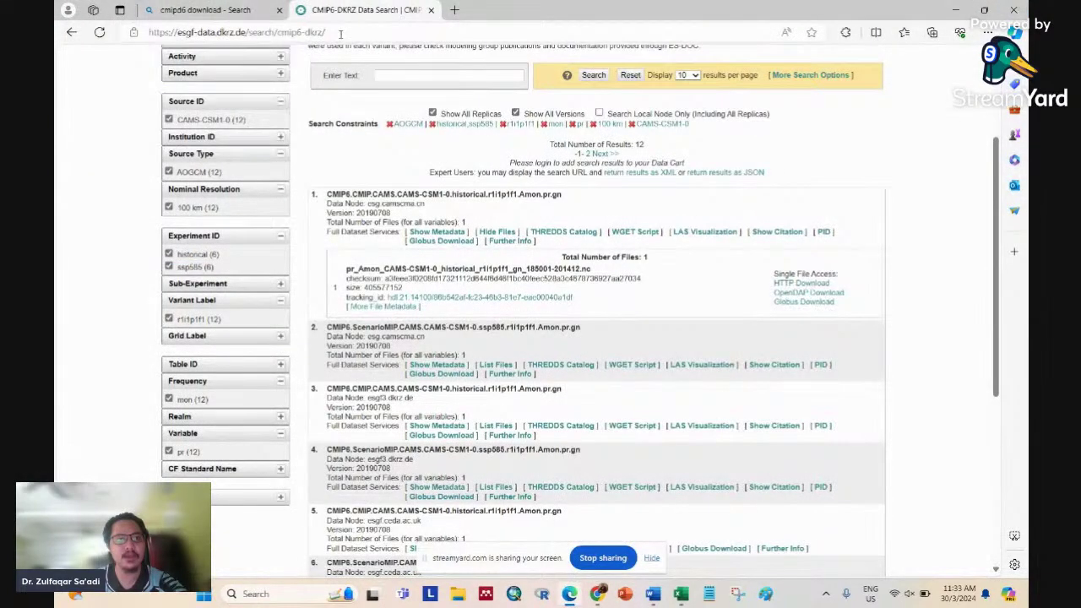
click(270, 33)
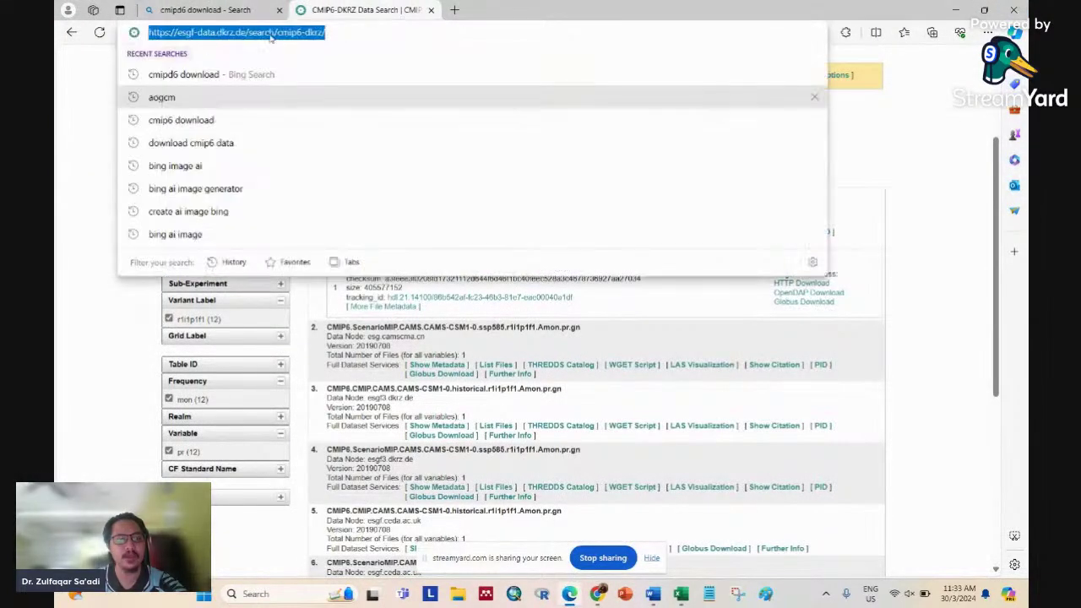
click(79, 372)
Step: Return to the Word manuscript and highlight the download date 27 March 2024 at the end of the section 3.3 paragraph
click(652, 594)
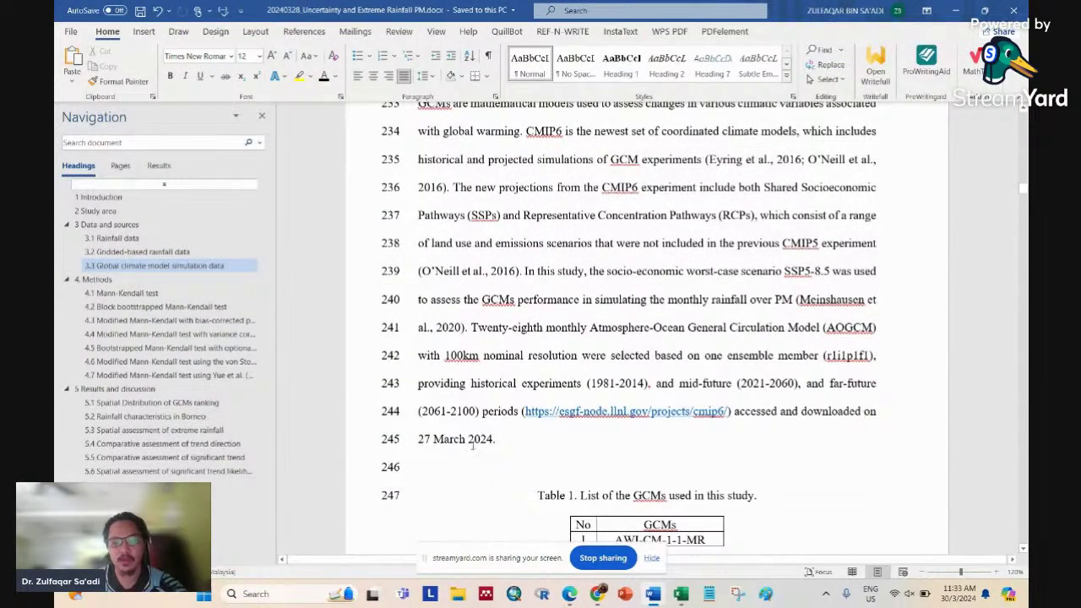
drag(416, 443, 493, 440)
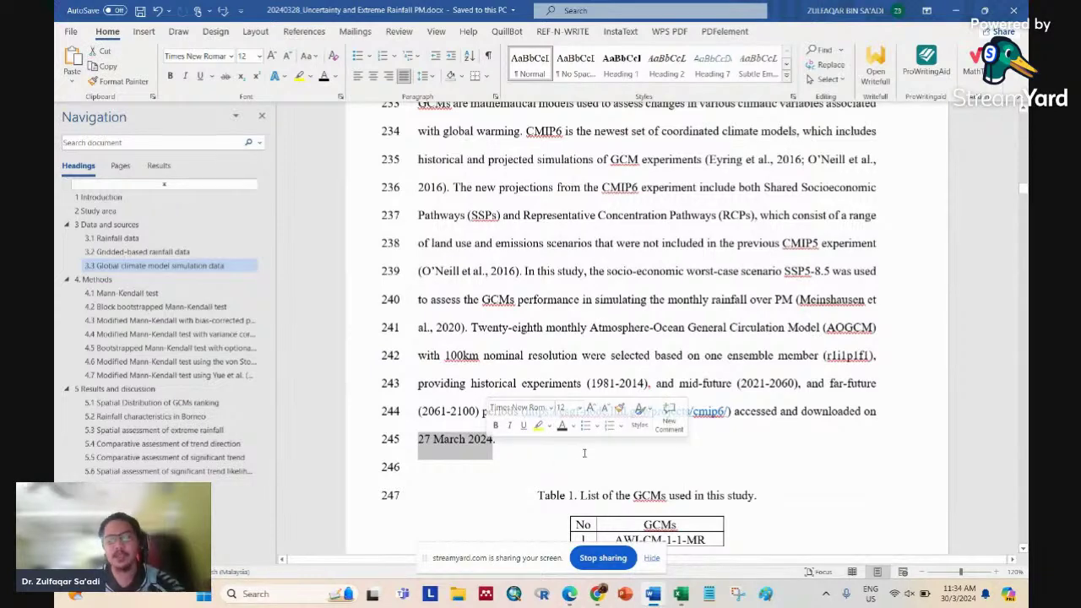
scroll(760, 439, down, 1)
click(566, 473)
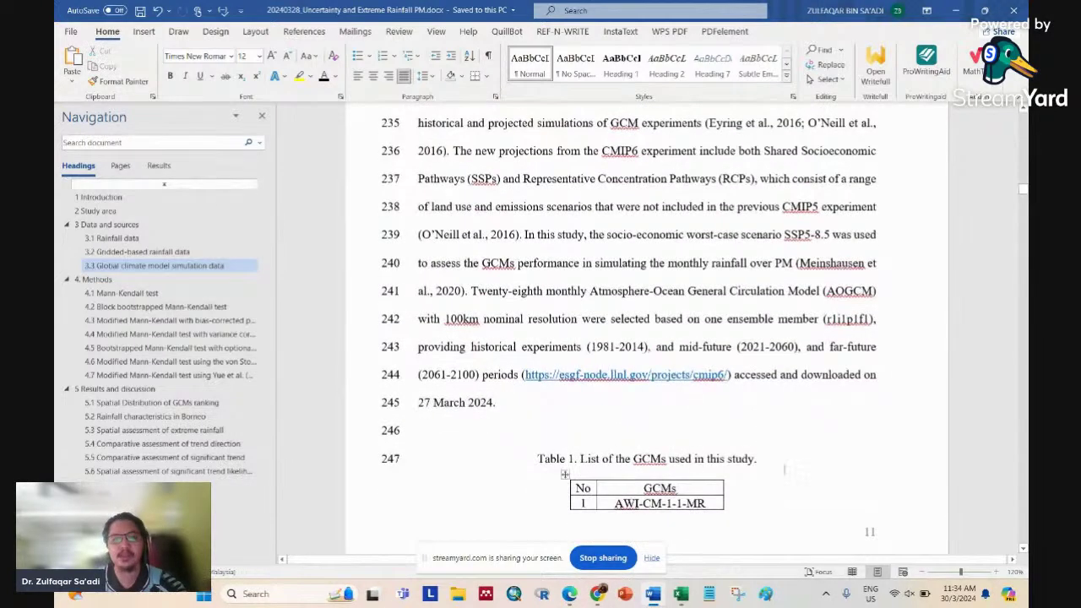
Step: Look through the list of GCMs in Table 1 of the manuscript, from its caption to the last model
scroll(746, 410, down, 5)
scroll(747, 409, down, 3)
scroll(750, 370, down, 5)
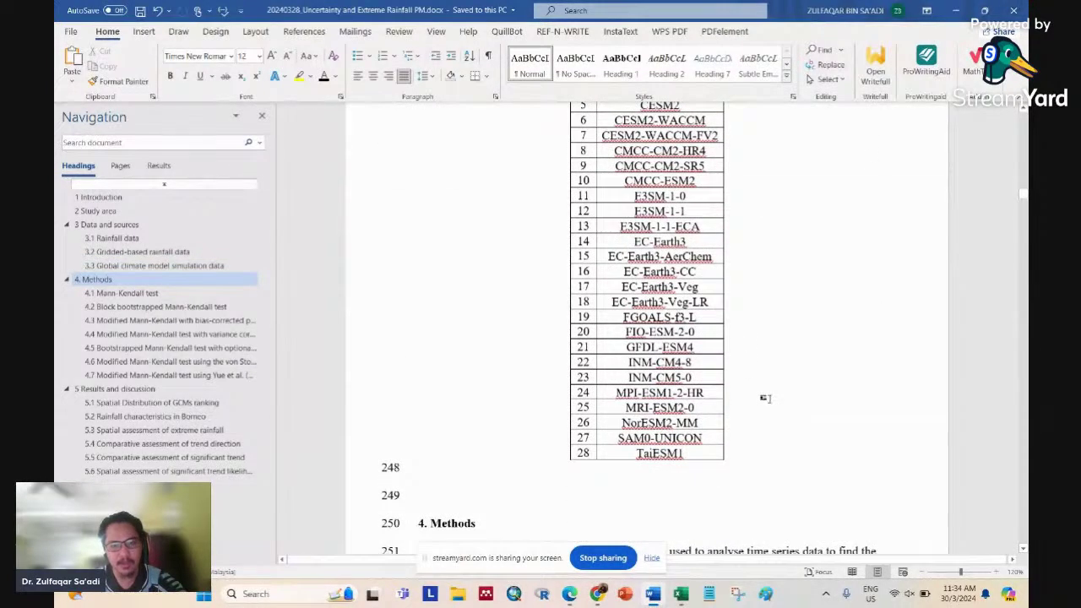
mouse_move(597, 593)
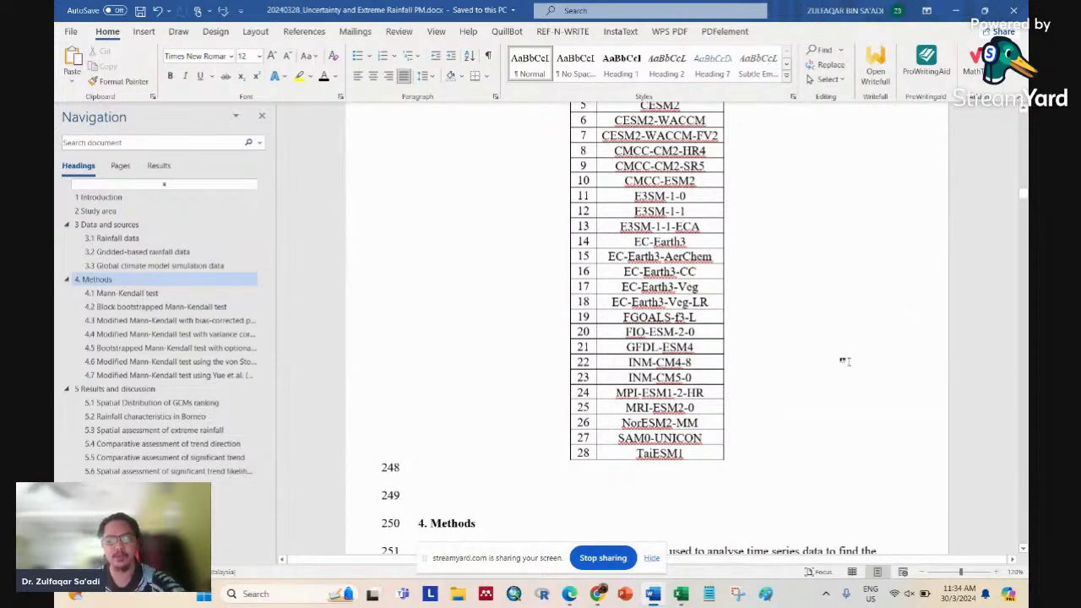
click(570, 594)
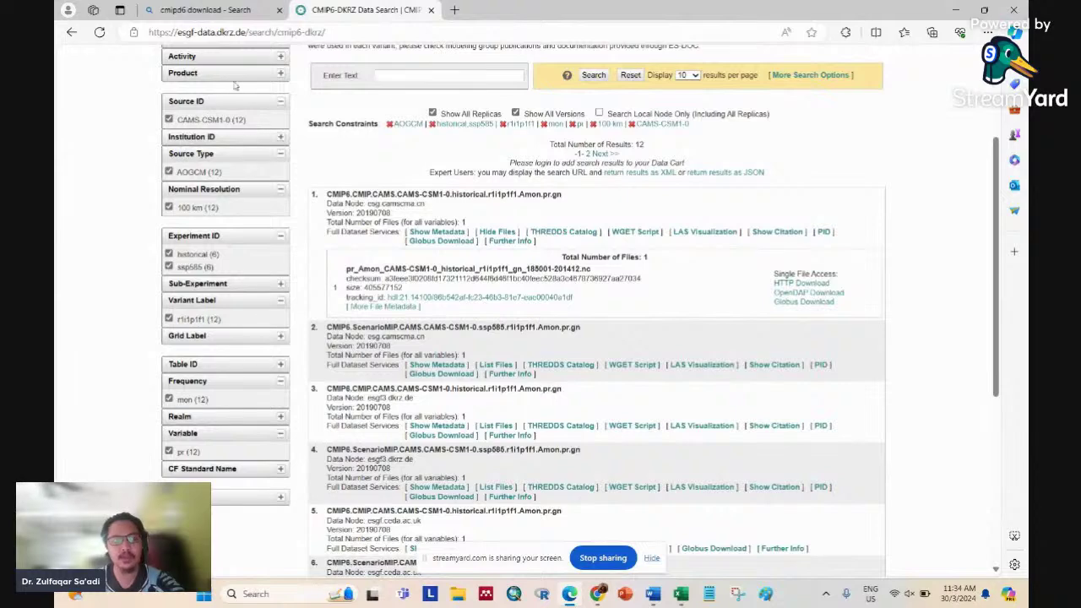
click(581, 594)
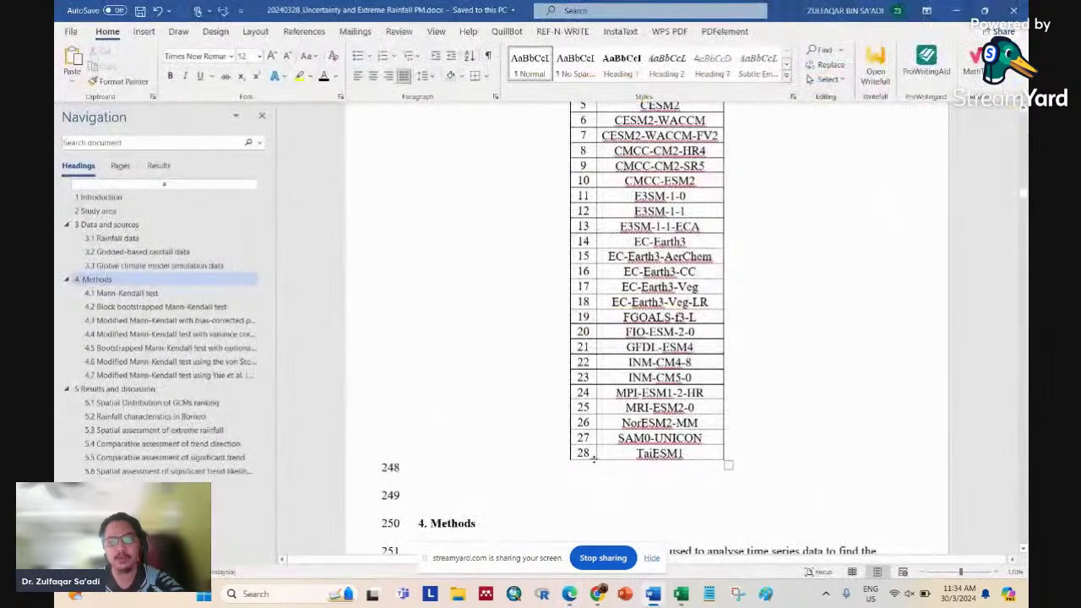
scroll(740, 418, up, 3)
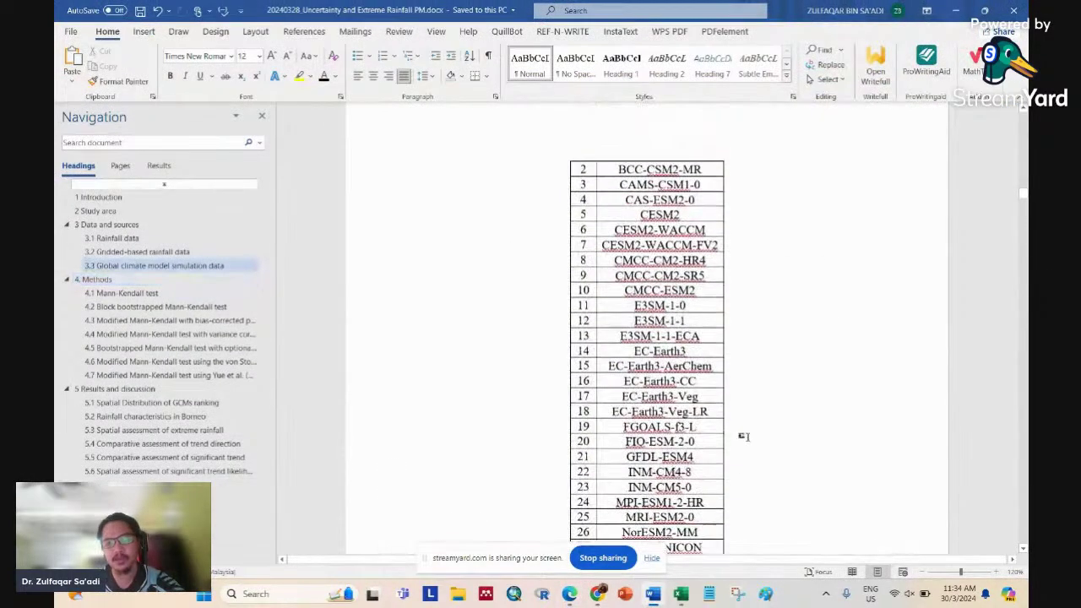
scroll(743, 436, down, 3)
scroll(743, 436, up, 1)
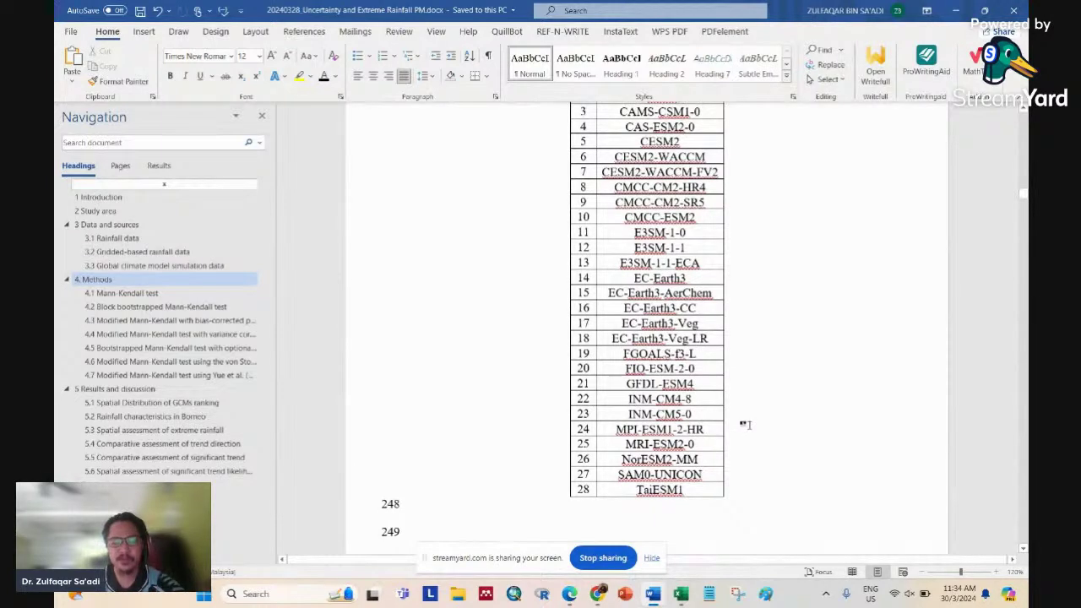
scroll(744, 425, up, 3)
scroll(752, 424, down, 3)
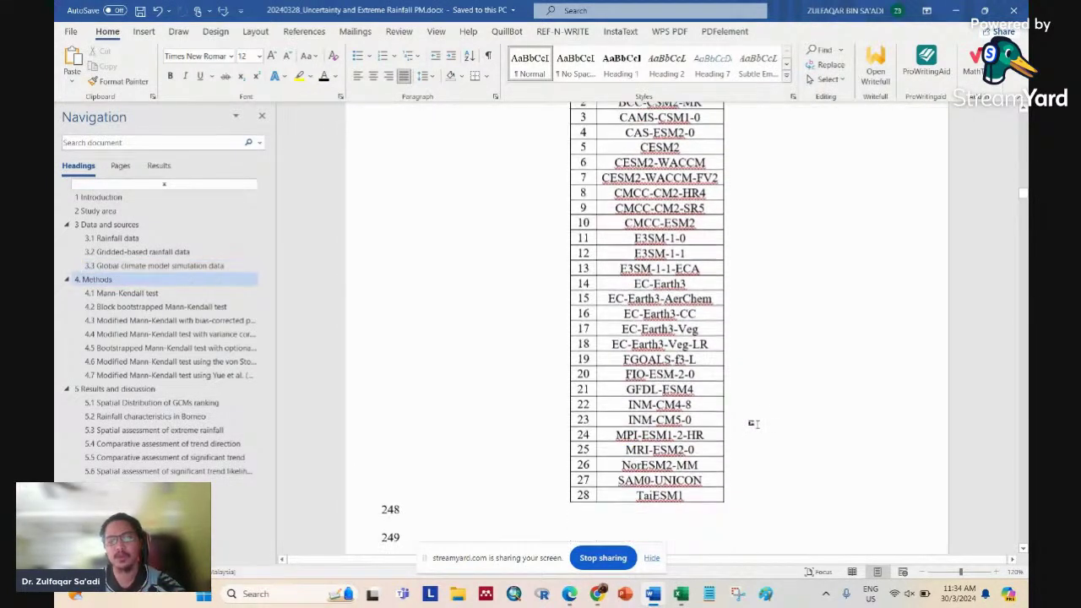
scroll(752, 424, up, 10)
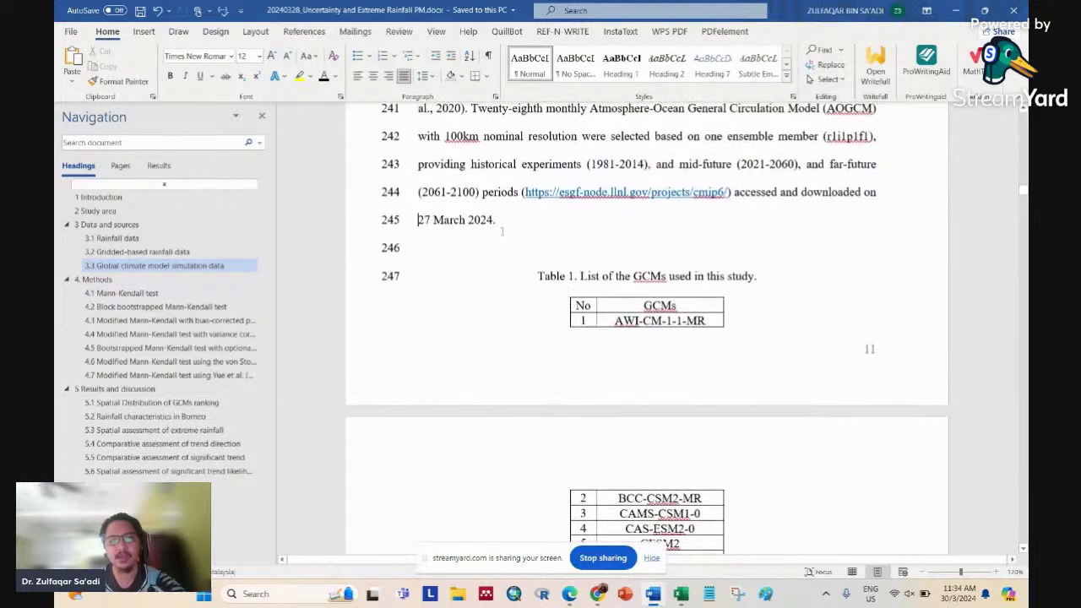
Step: Select the date 27 March 2024 closing section 3.3, and review the models in Table 1 from BCC-CSM2-MR to TaiESM1
shift+click(501, 230)
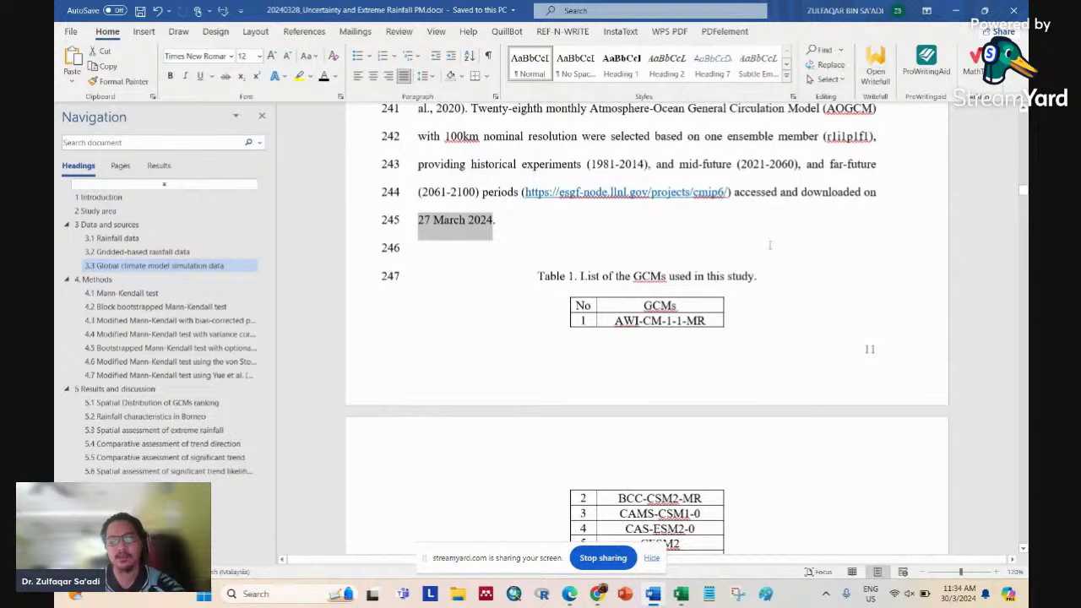
scroll(770, 243, down, 10)
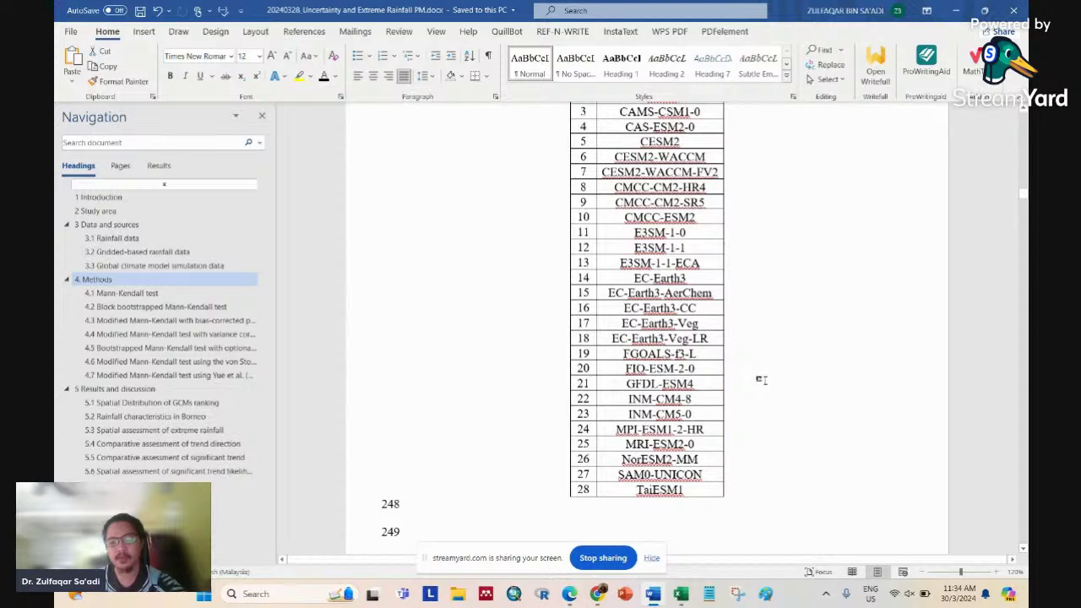
scroll(761, 380, up, 2)
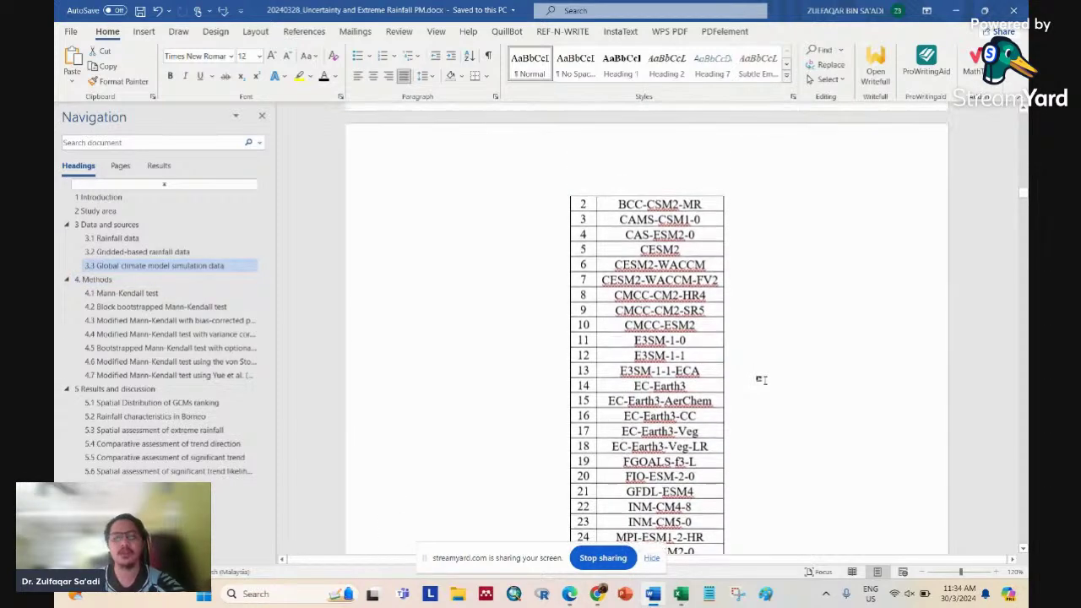
scroll(763, 380, down, 2)
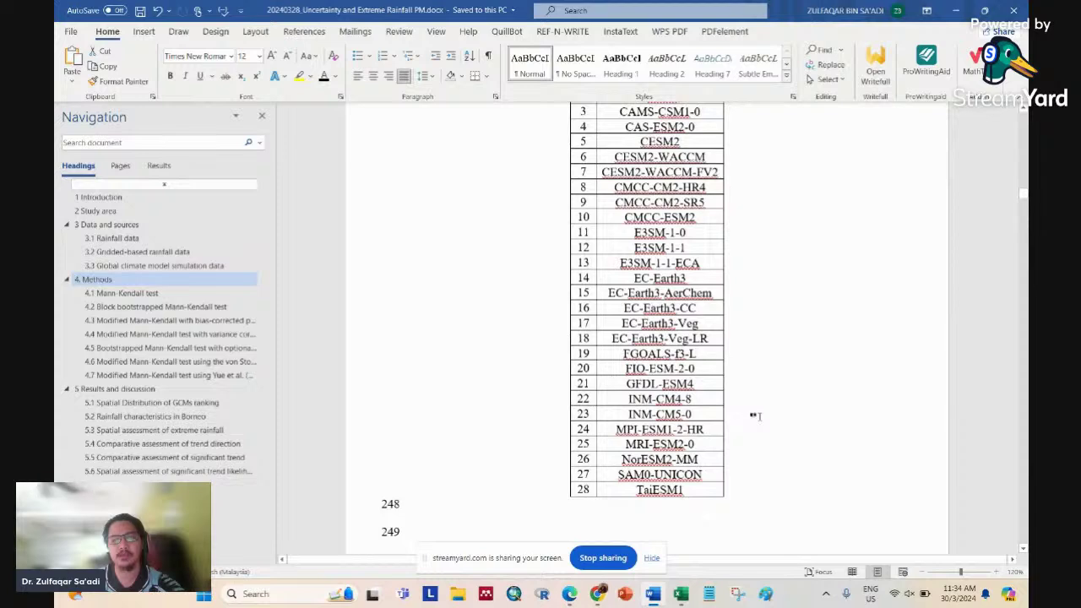
scroll(754, 414, up, 5)
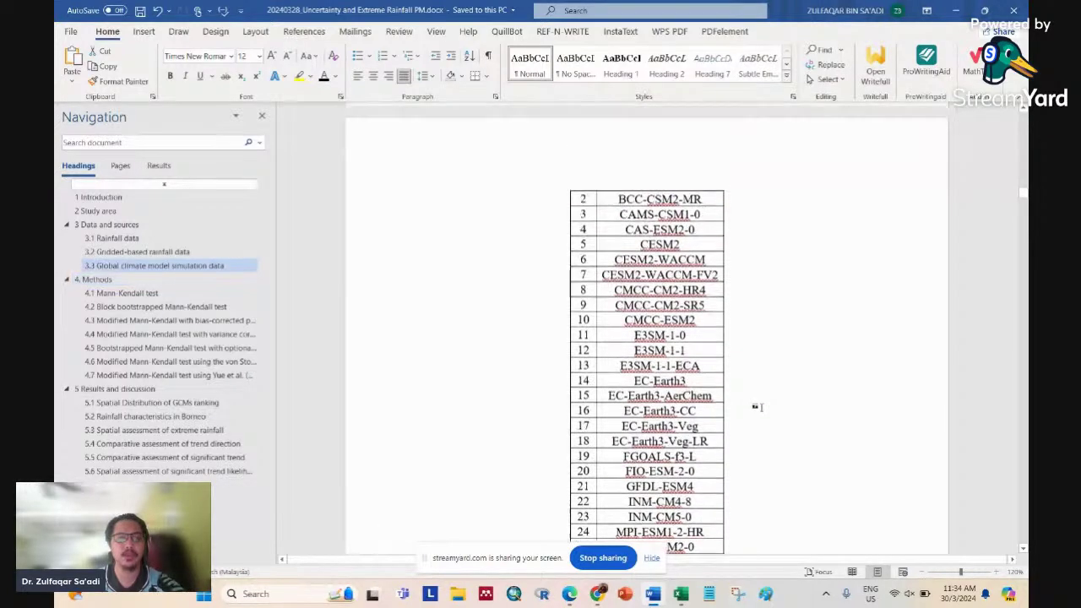
Step: Highlight the section 3.3 passage from "In this study, the socio-economic worst-case scenario" through the download date for review
scroll(756, 406, up, 10)
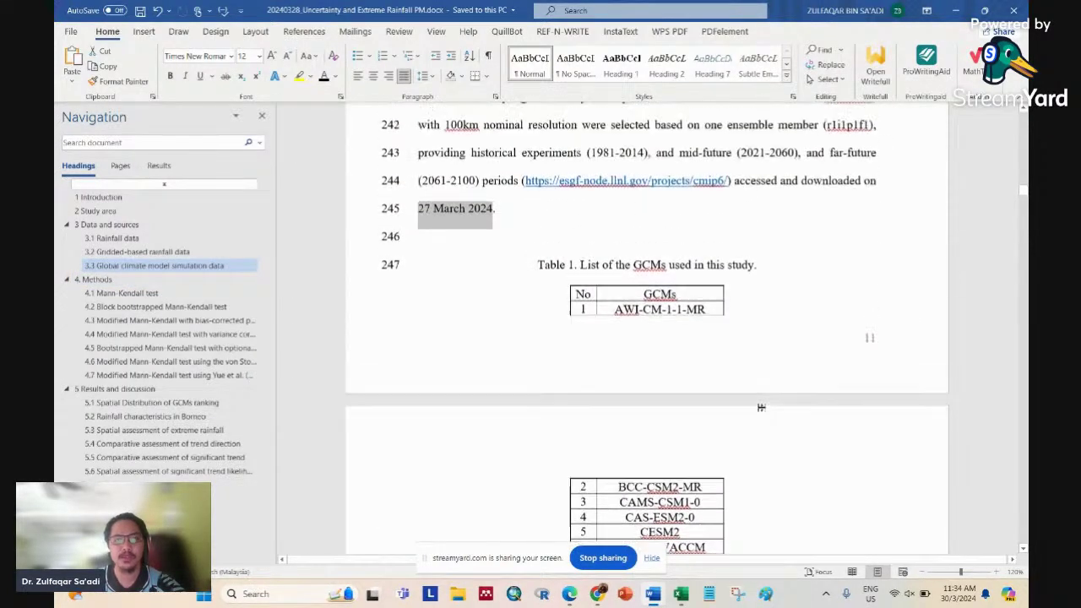
scroll(593, 261, up, 4)
drag(591, 355, 525, 203)
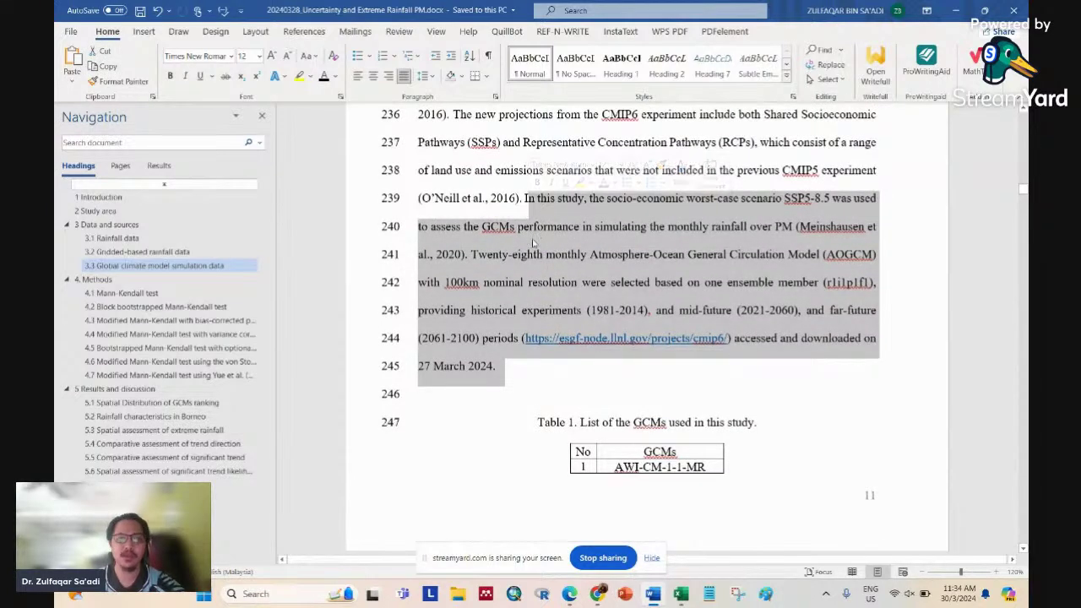
click(590, 596)
mouse_move(589, 601)
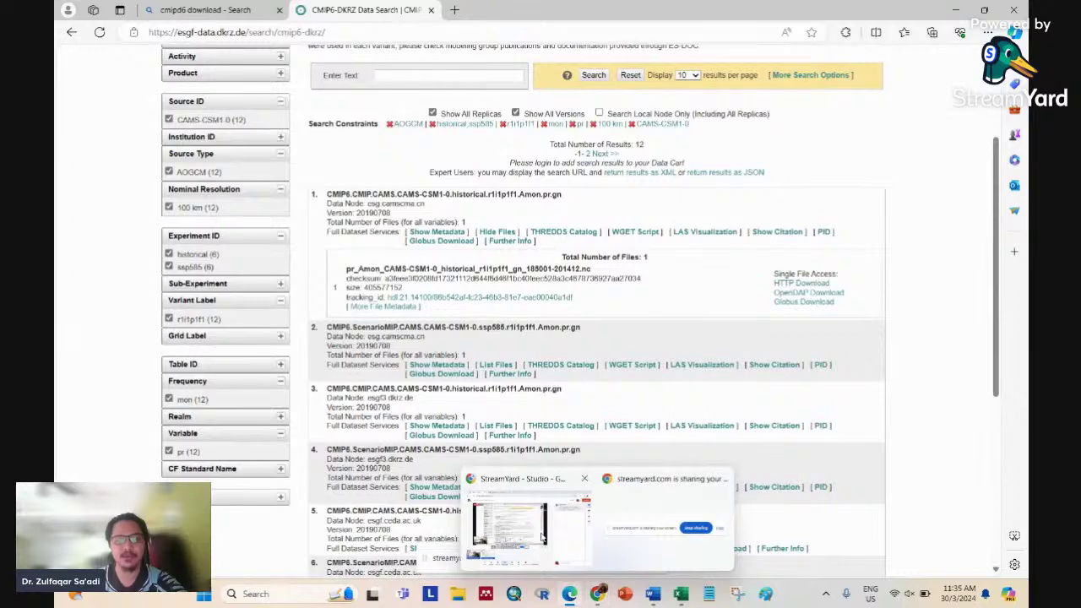
click(549, 510)
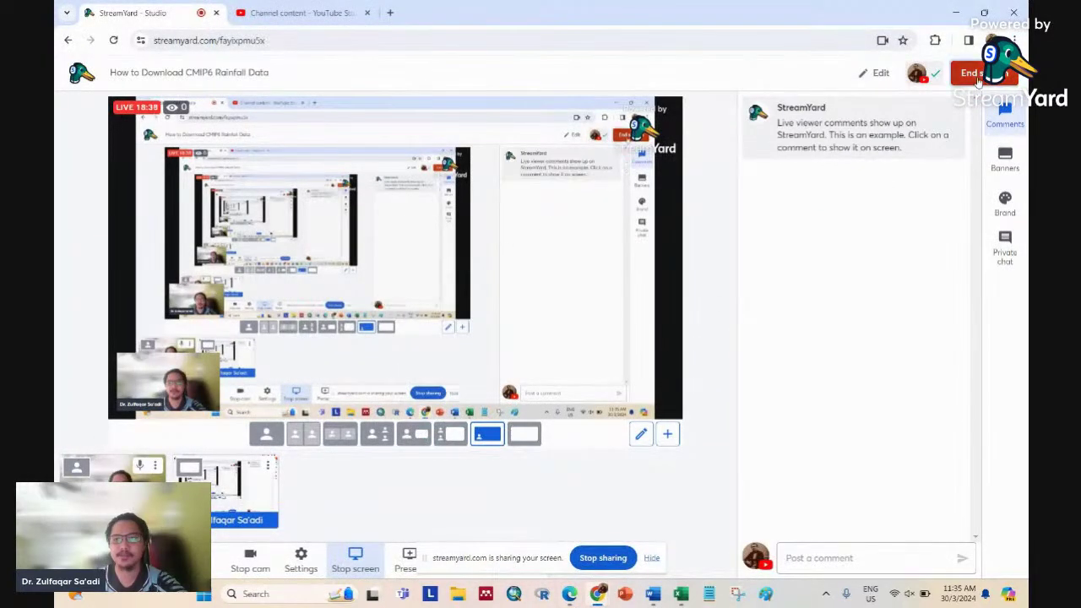